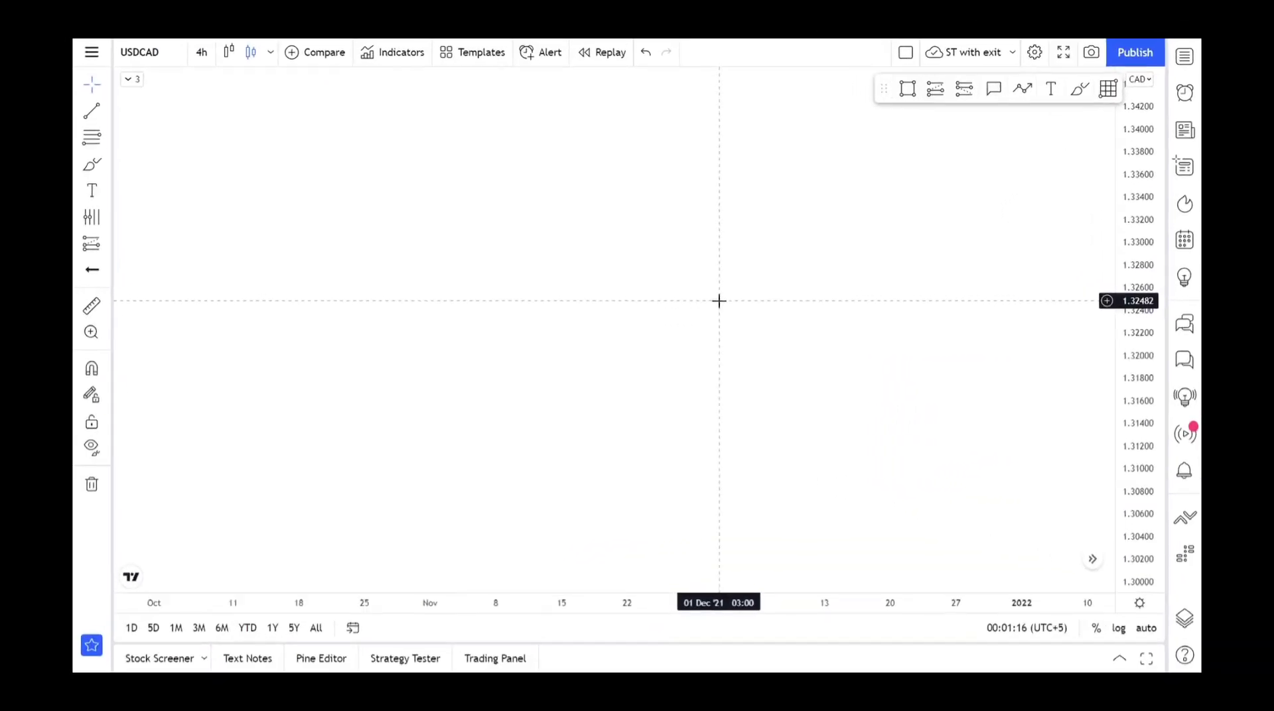
Draw a zigzag path with successively higher highs and higher lows, rising from about 1.307 to about 1.3385.
left_click_drag(822, 313, 516, 280)
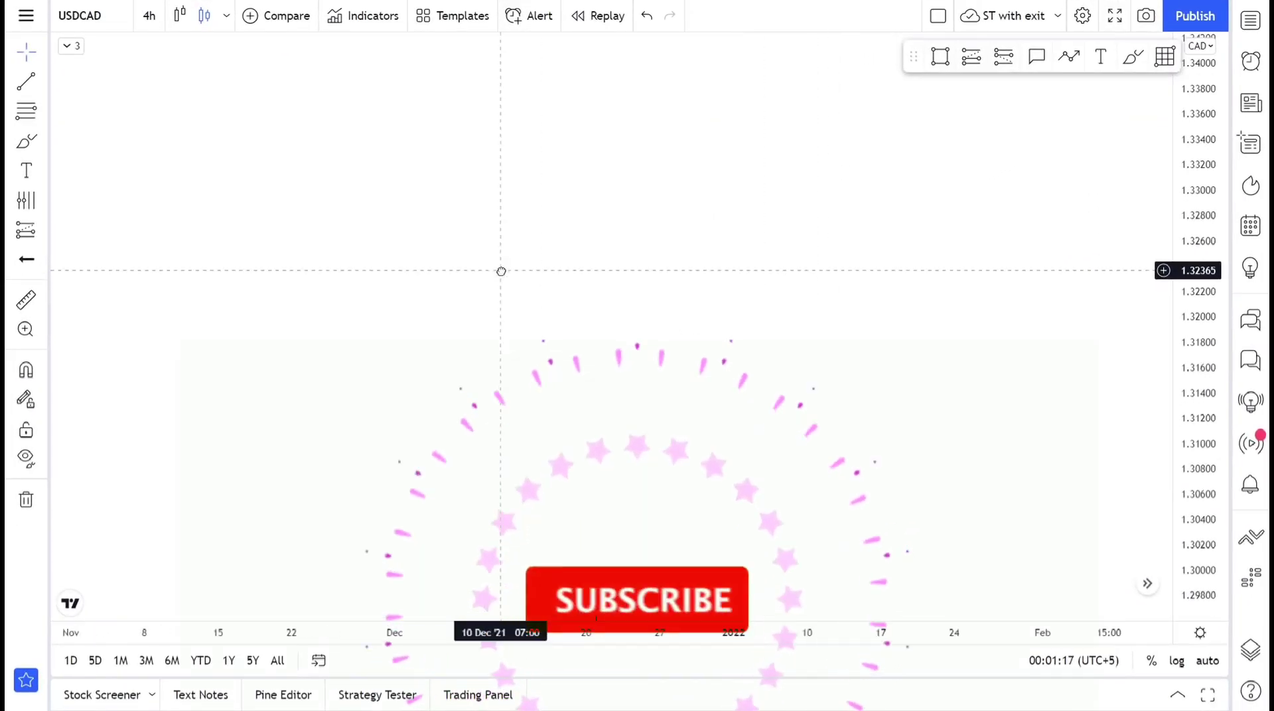
left_click(1068, 57)
left_click(288, 482)
left_click(419, 338)
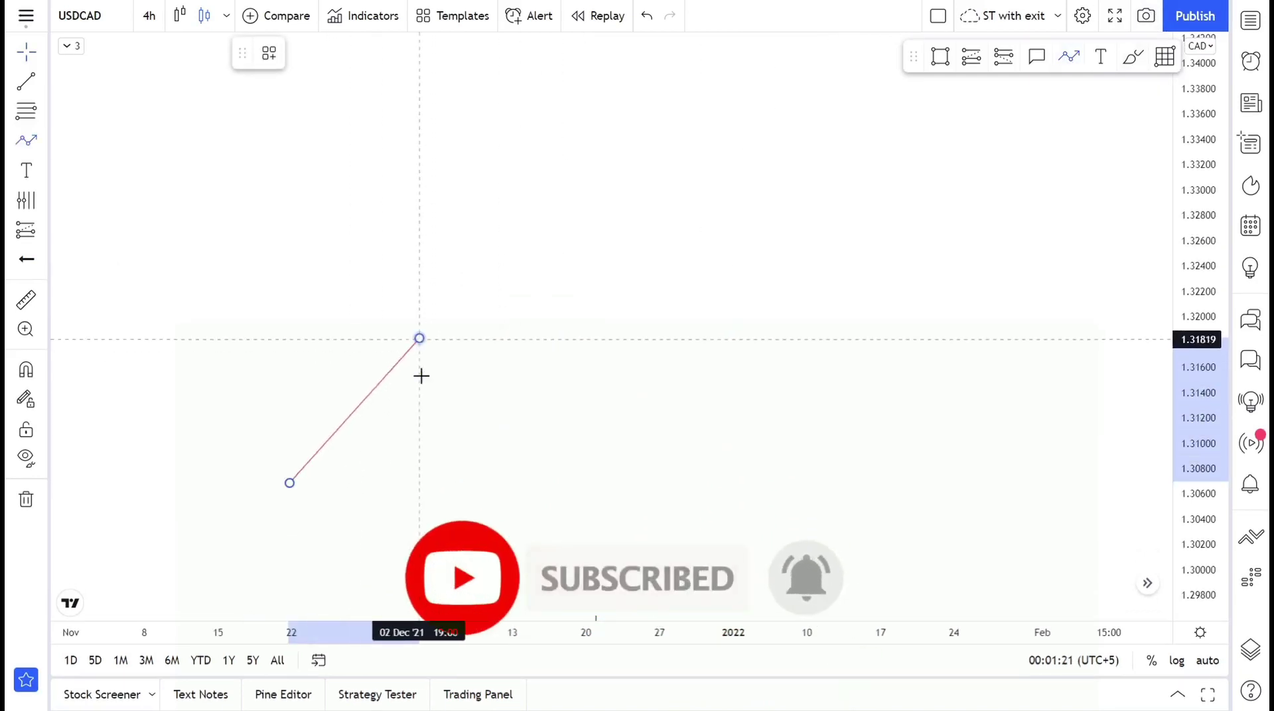
left_click(429, 458)
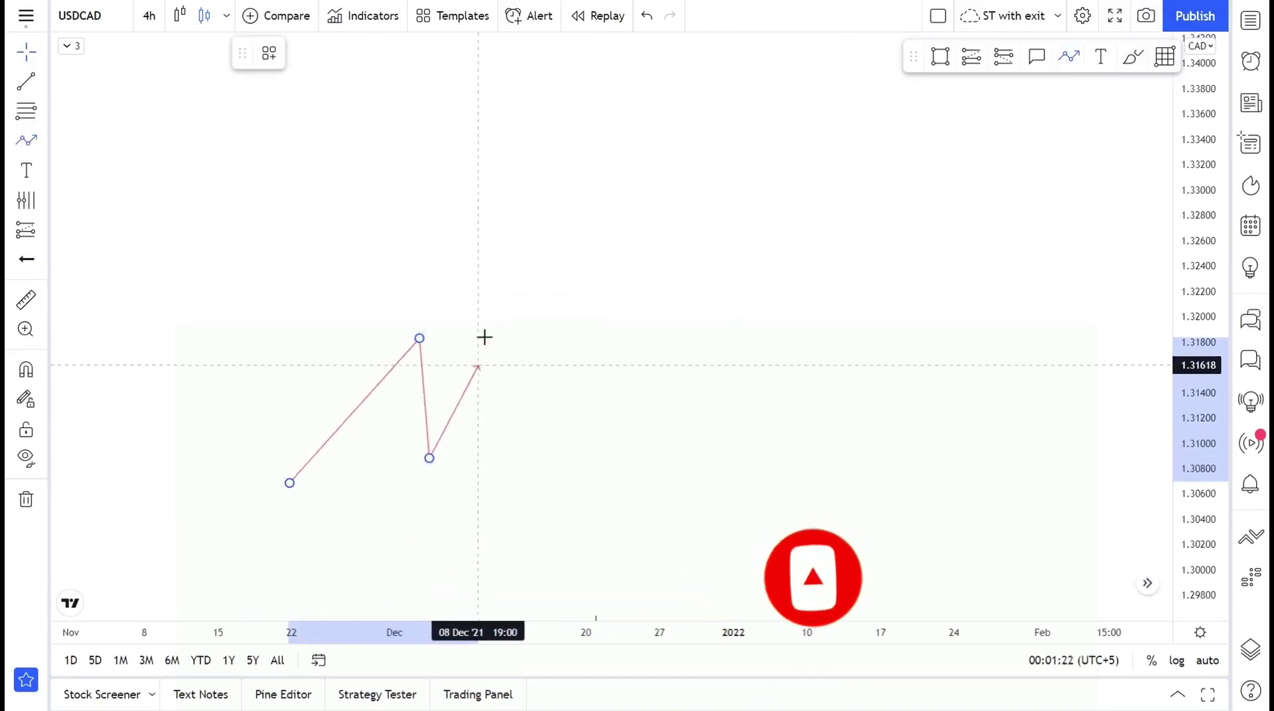
left_click(529, 272)
left_click(524, 431)
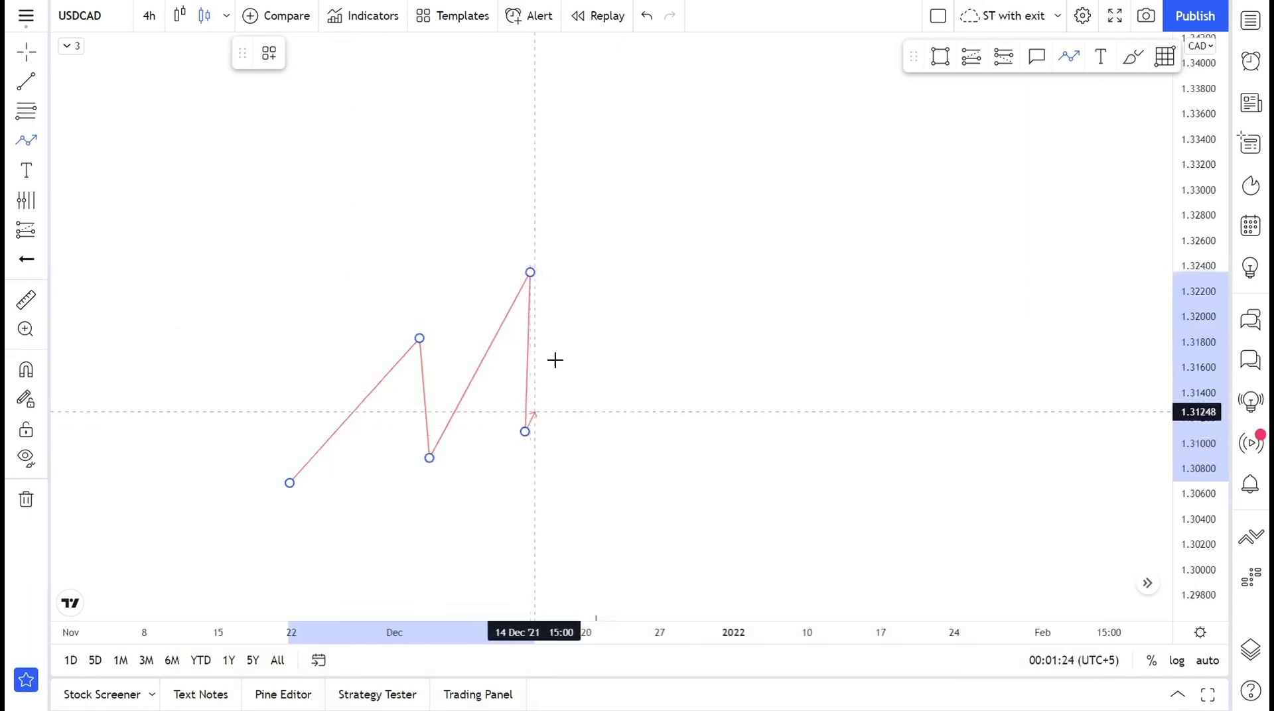
left_click(632, 201)
left_click(628, 401)
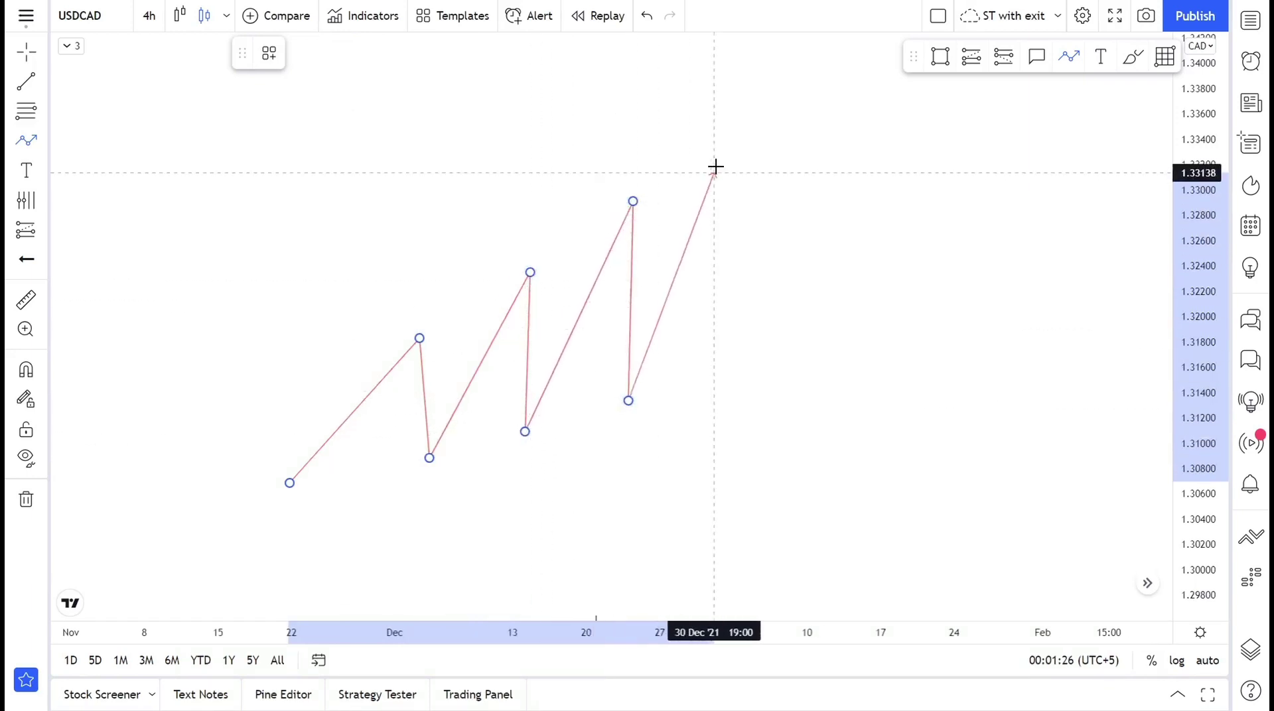
left_click(735, 137)
left_click(718, 366)
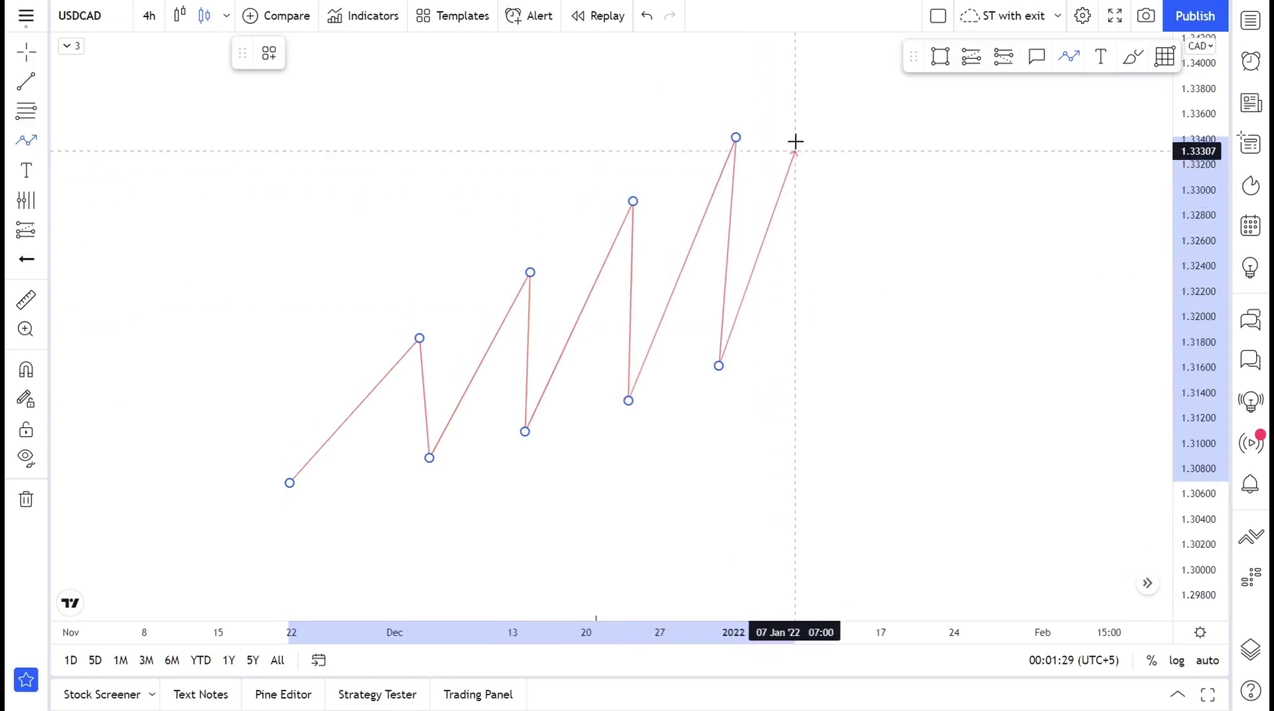
left_click(814, 82)
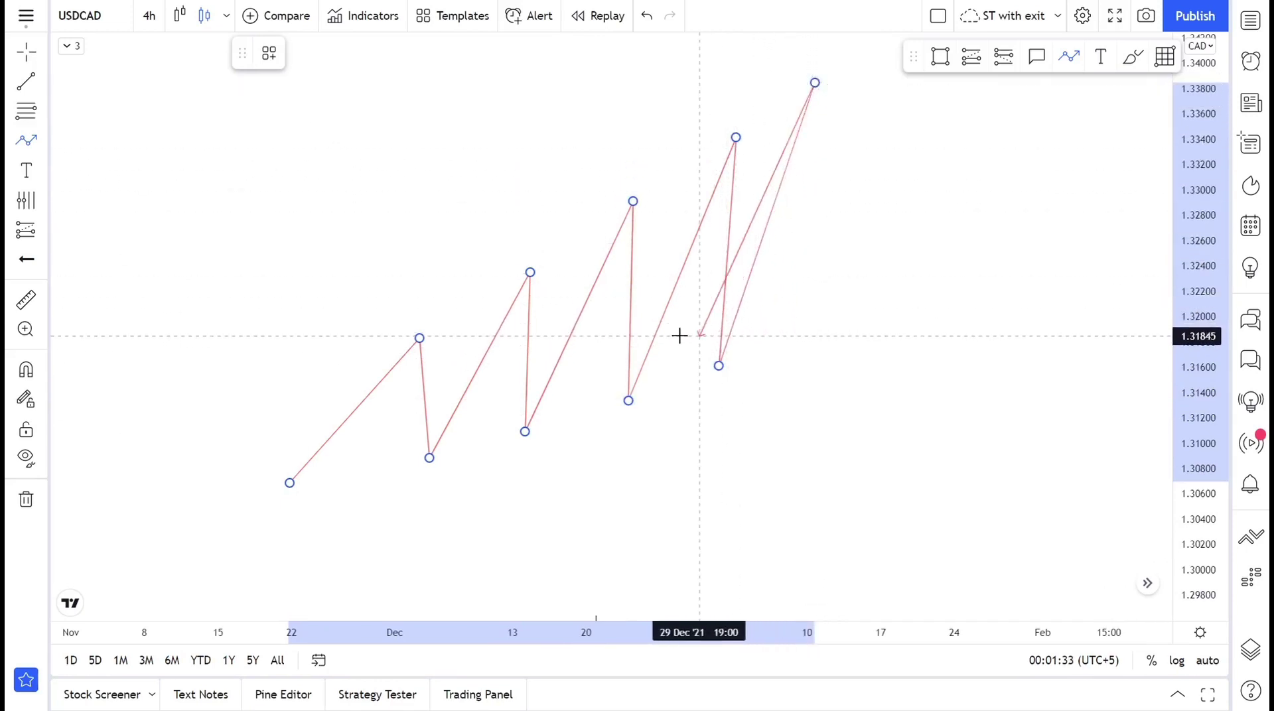
Extend the zigzag path with two deep lower lows at about 1.307 and 1.301, finish it with a rise, and undo the whole path.
left_click(787, 482)
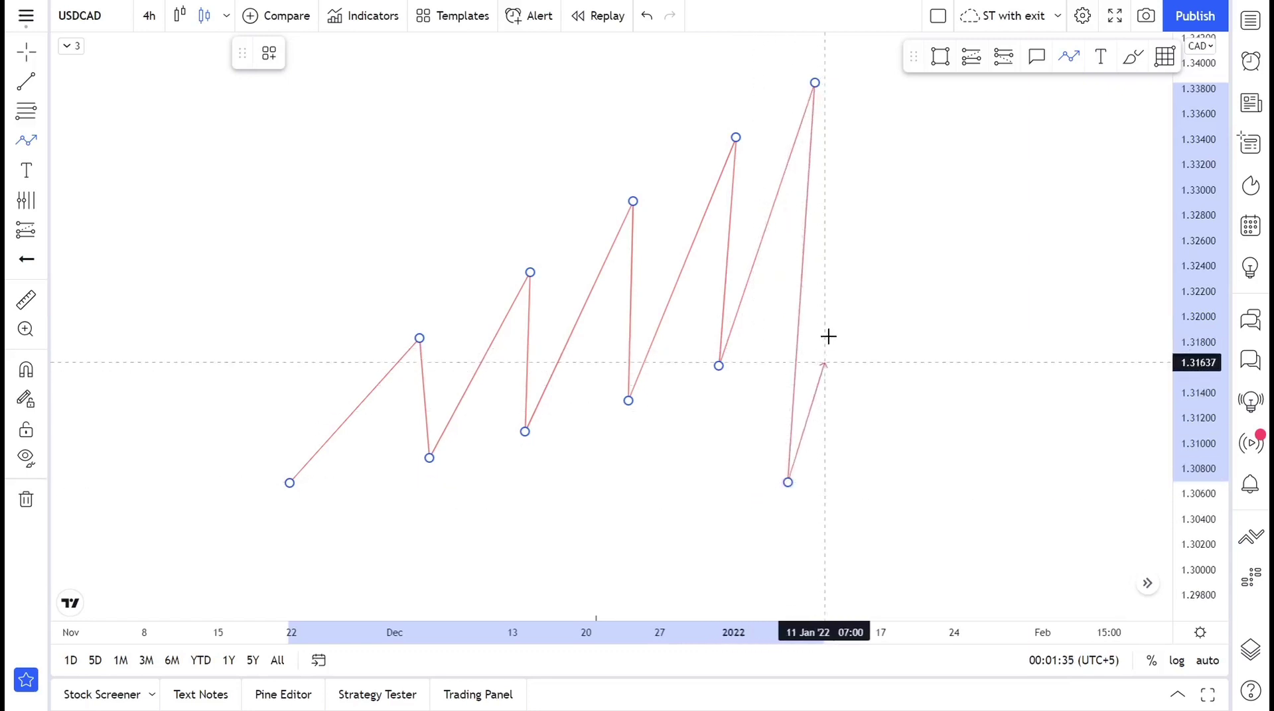
left_click(880, 50)
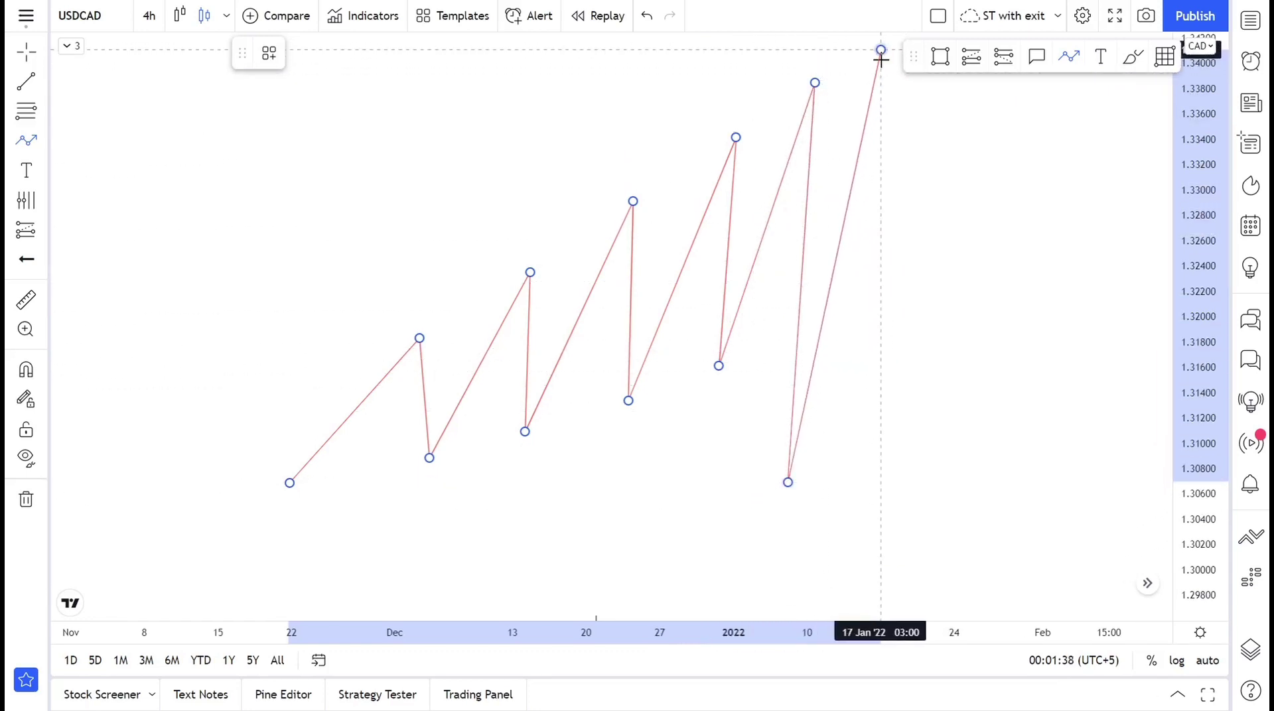
left_click(866, 555)
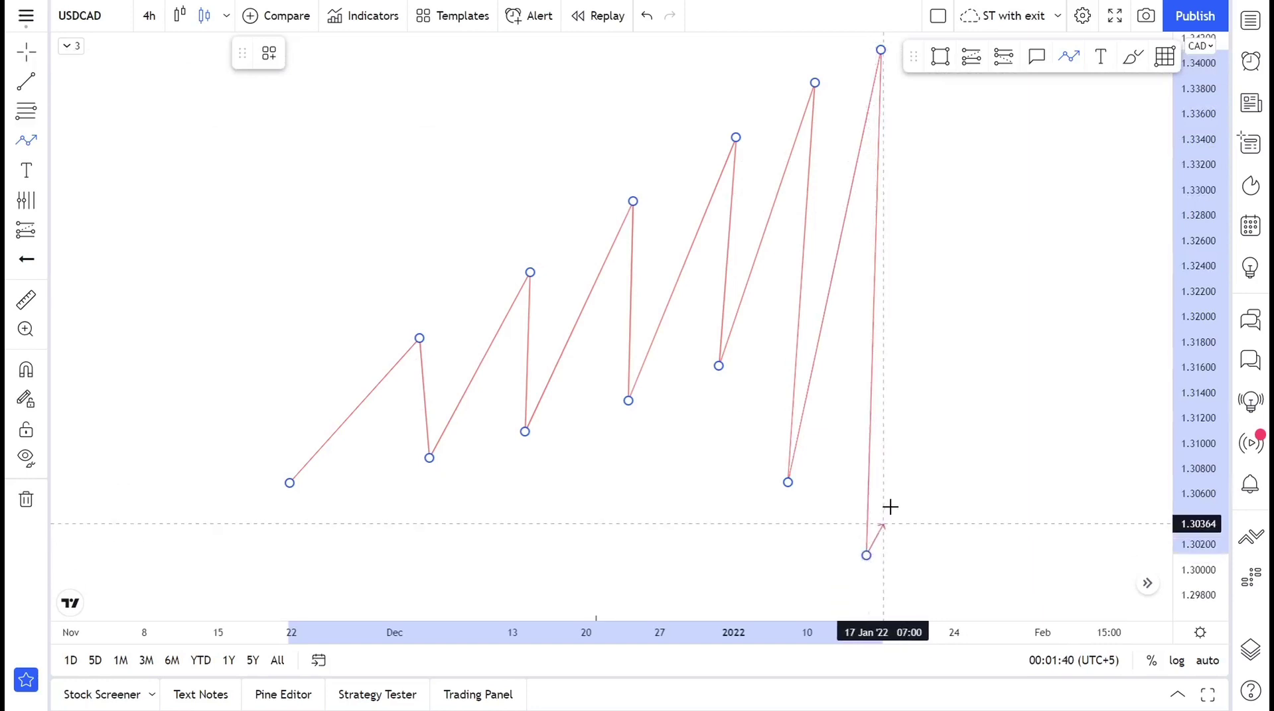
double_click(952, 230)
left_click(1001, 130)
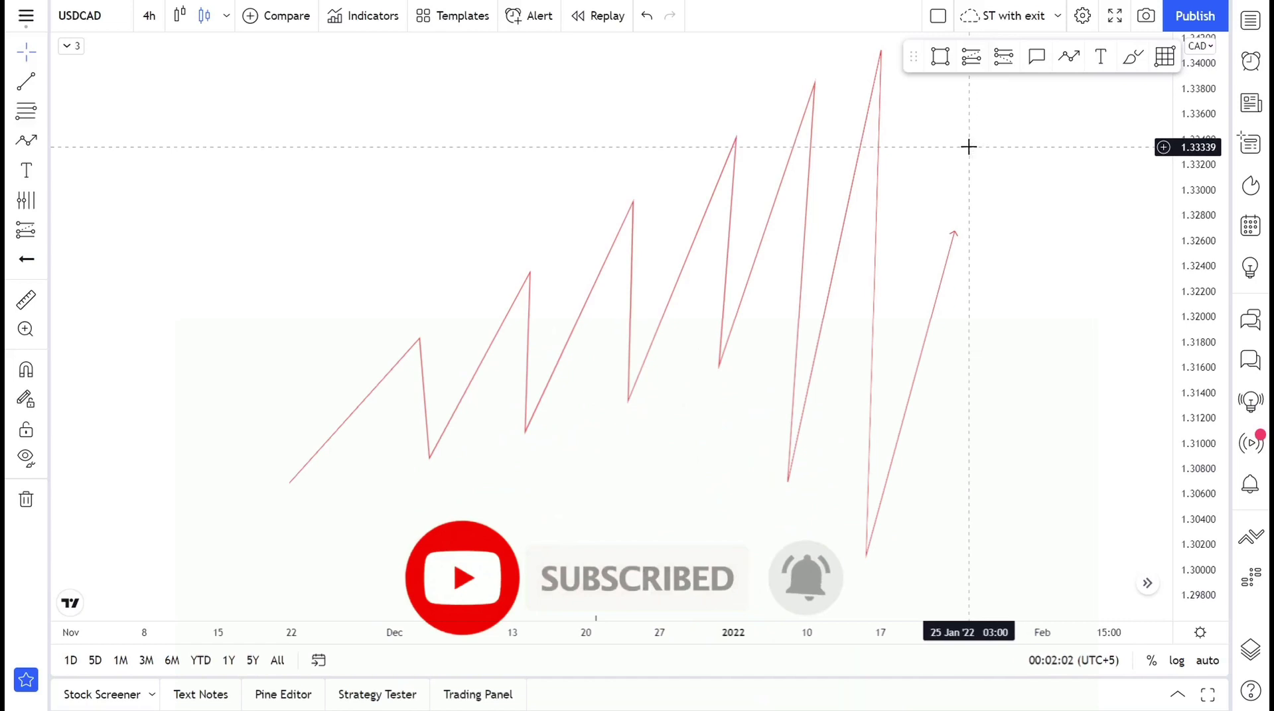
key("ctrl+z")
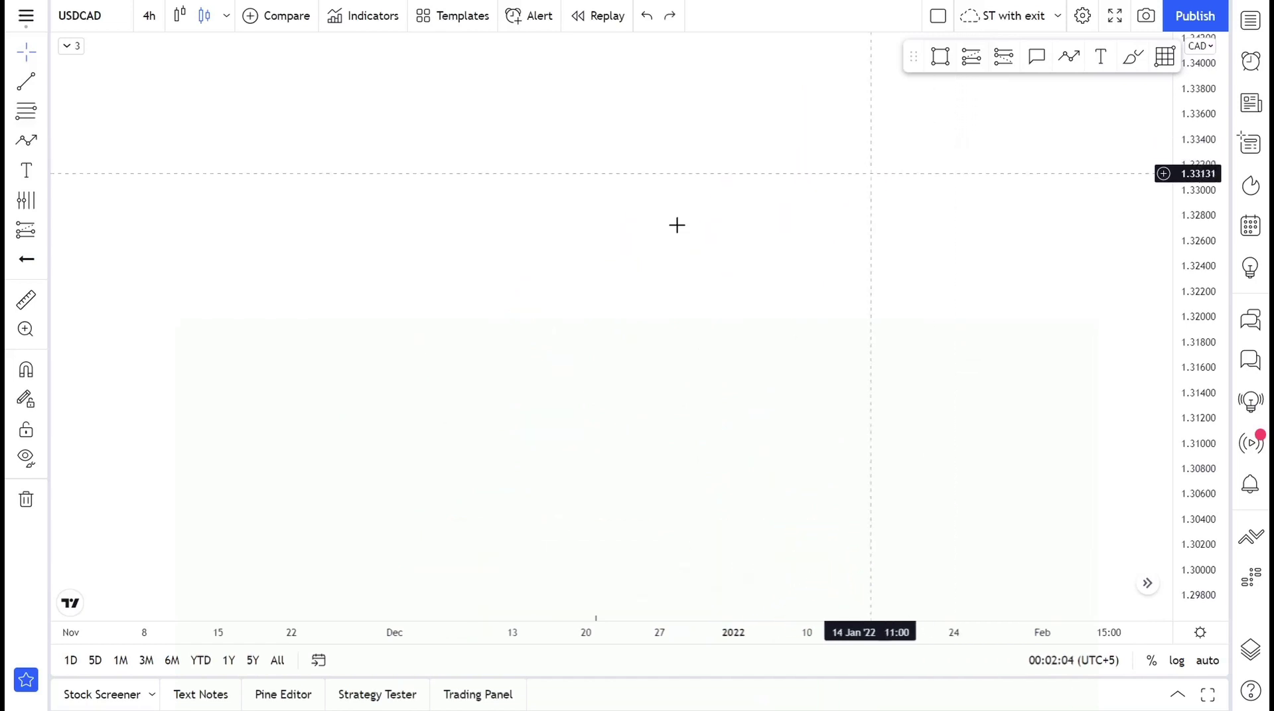
Draw a rising path with two pullbacks on an empty chart area, from about 1.309 up to about 1.333.
left_click_drag(501, 298, 173, 358)
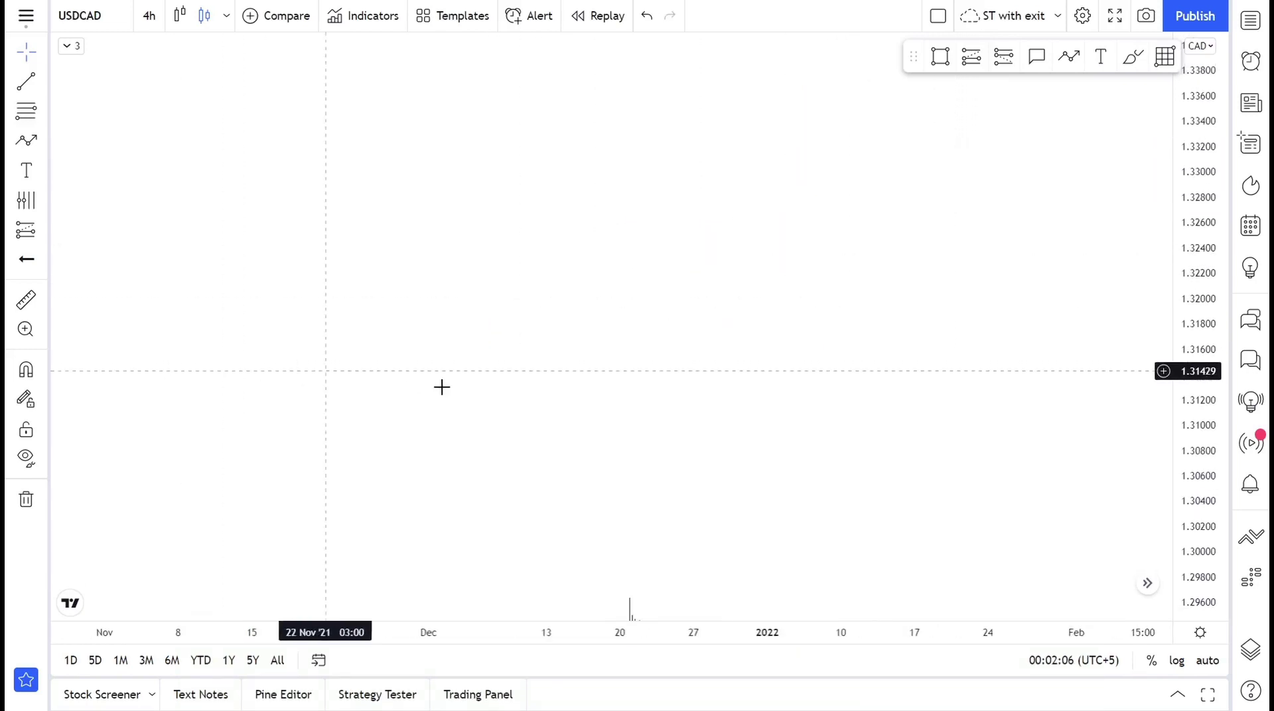
left_click_drag(441, 386, 457, 260)
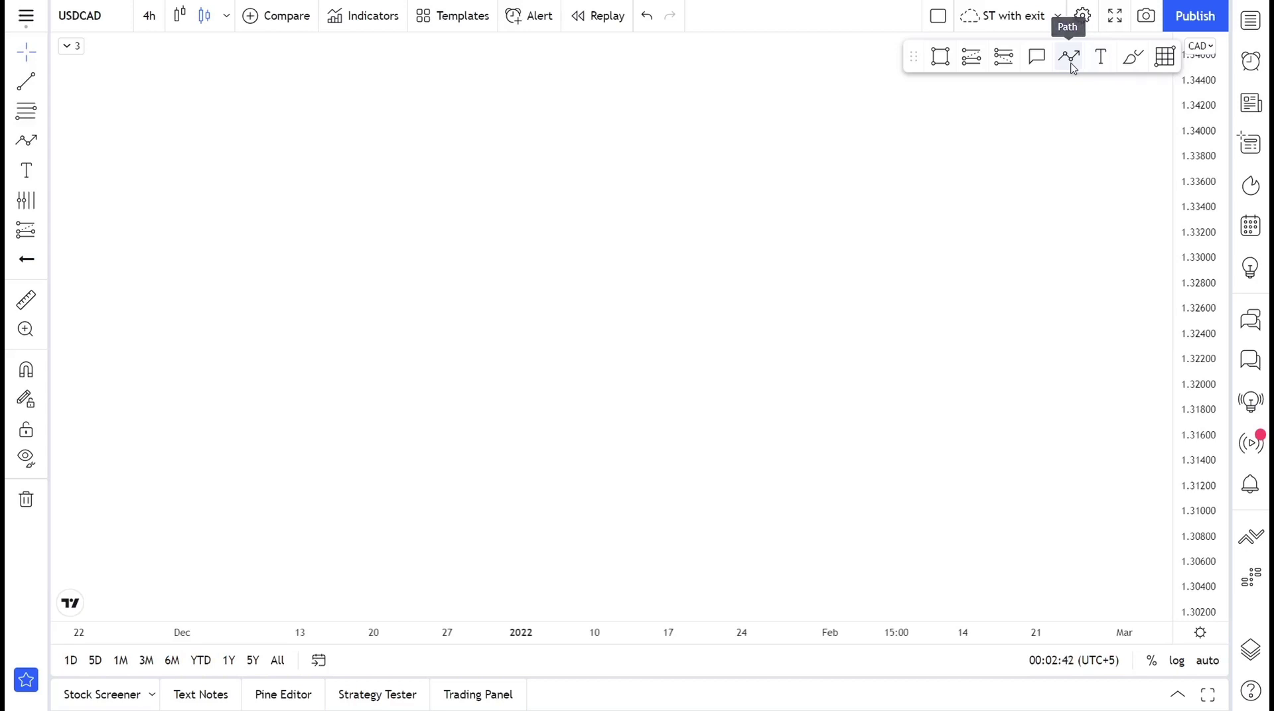
left_click(1069, 63)
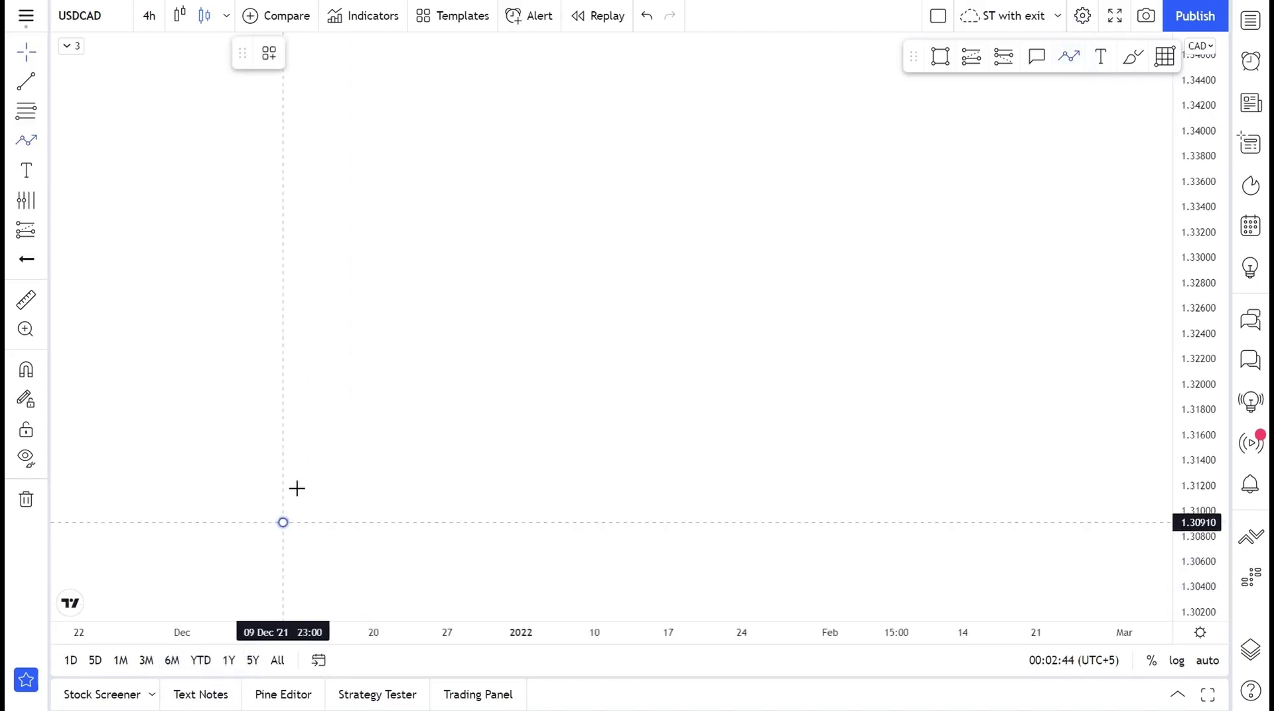
left_click(282, 522)
left_click(395, 335)
left_click(422, 485)
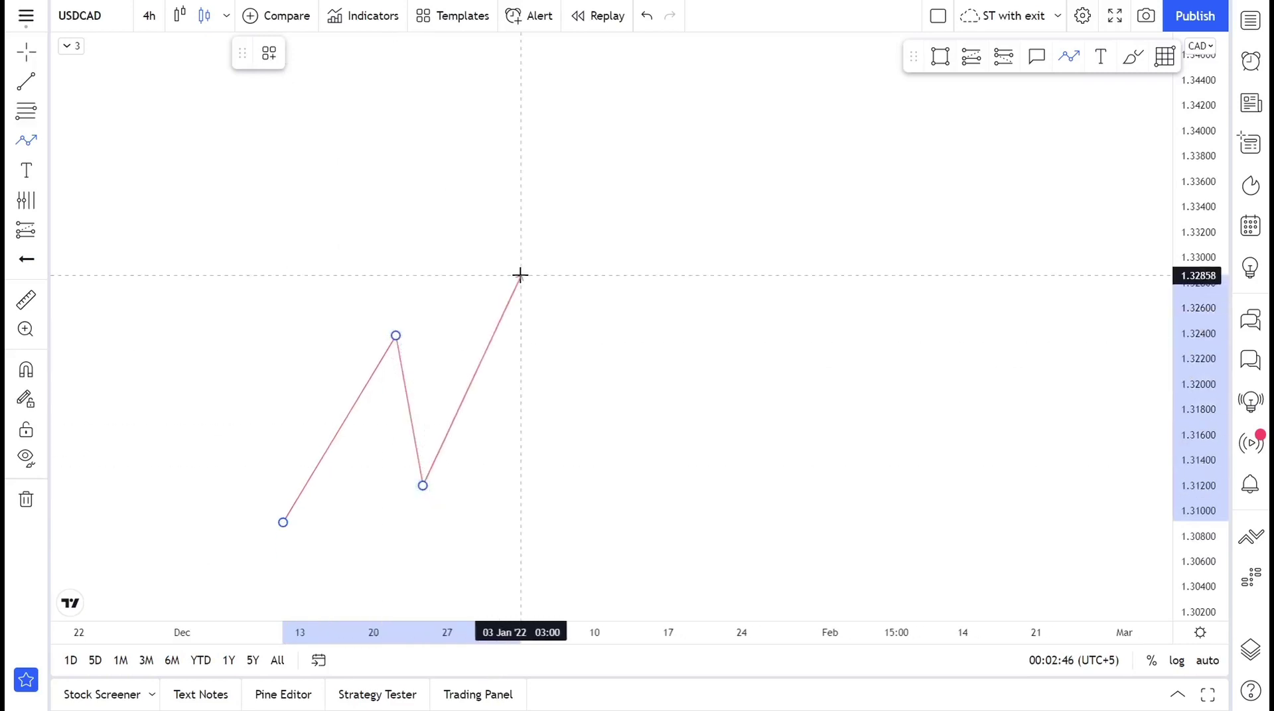
left_click(523, 268)
left_click(526, 438)
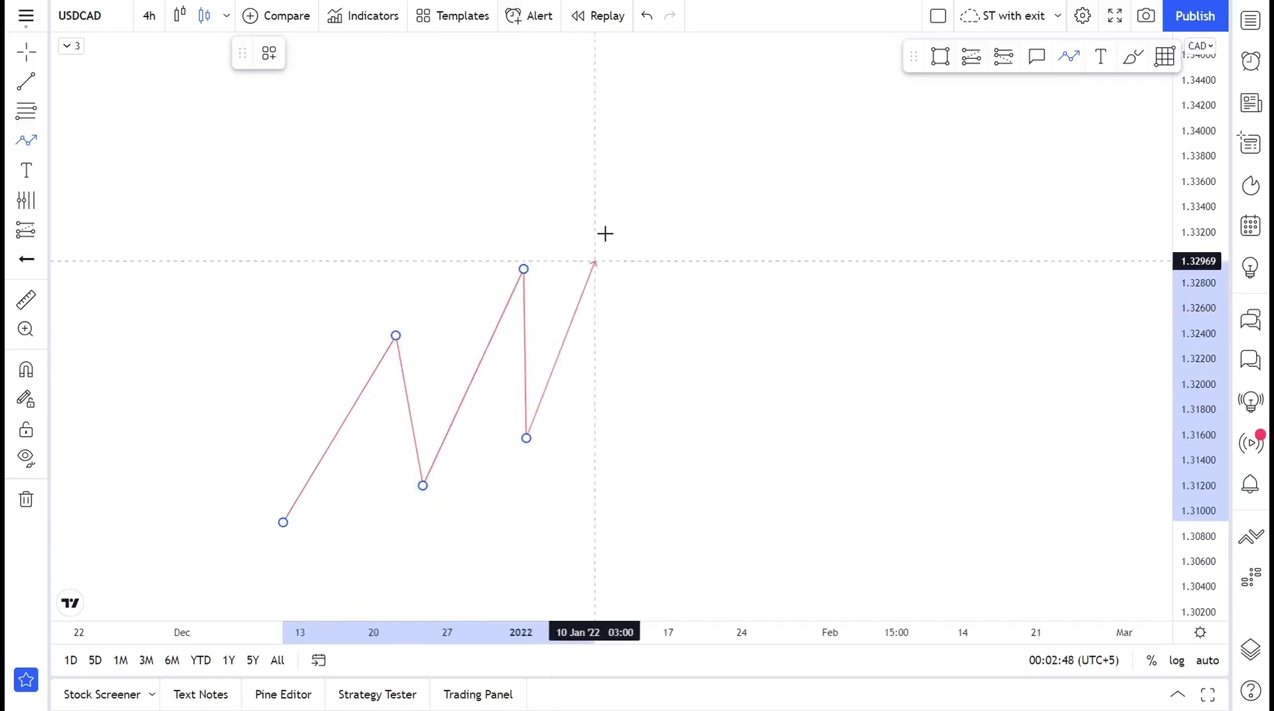
double_click(608, 217)
left_click(640, 398)
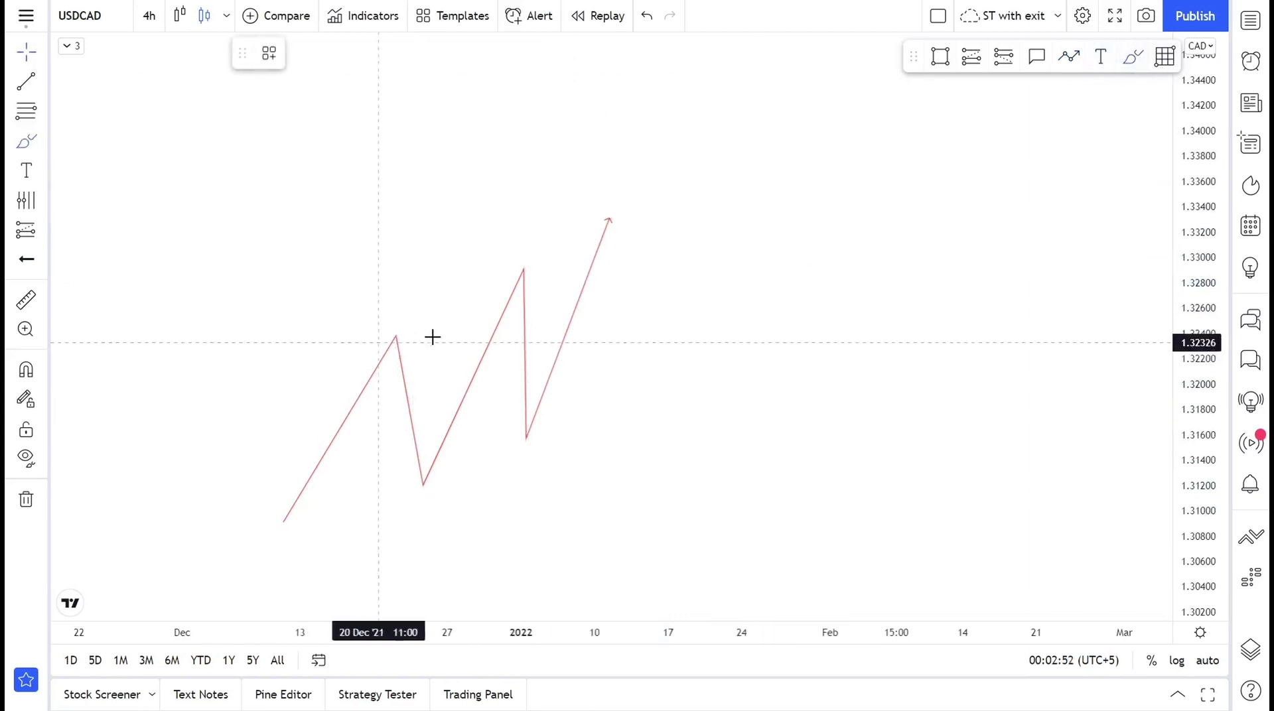
Circle the rising path's two swing highs and two swing lows with freehand brush strokes.
mouse_move(425, 327)
left_mouse_down()
mouse_move(432, 350)
mouse_move(427, 325)
left_mouse_up()
mouse_move(445, 457)
left_mouse_down()
mouse_move(423, 457)
mouse_move(419, 475)
left_mouse_up()
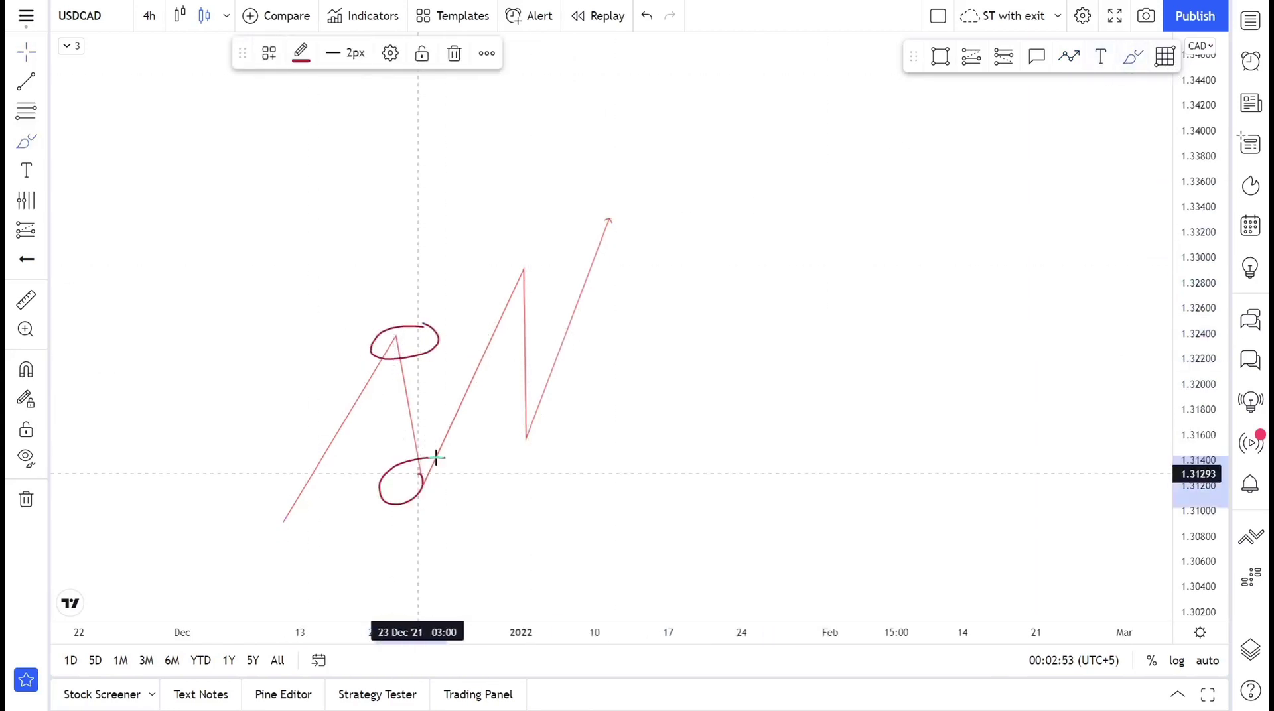
left_click_drag(510, 259, 514, 272)
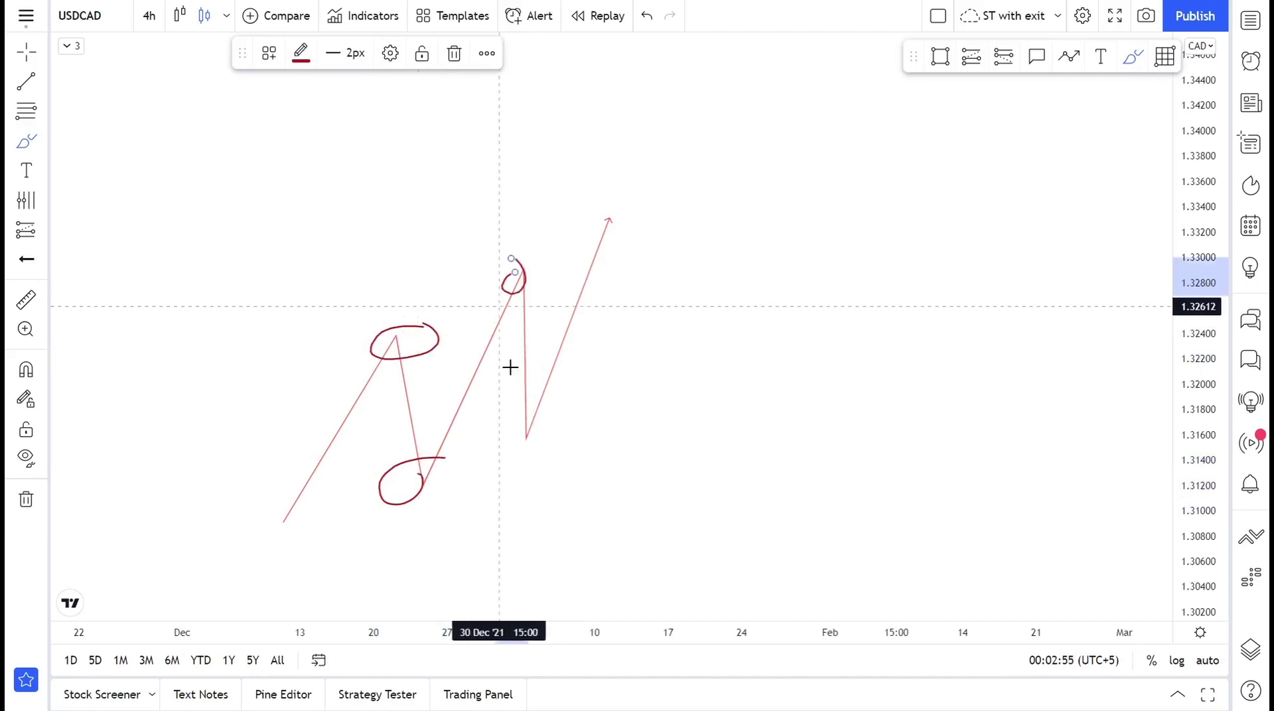
mouse_move(551, 409)
left_mouse_down()
mouse_move(568, 407)
mouse_move(531, 408)
left_mouse_up()
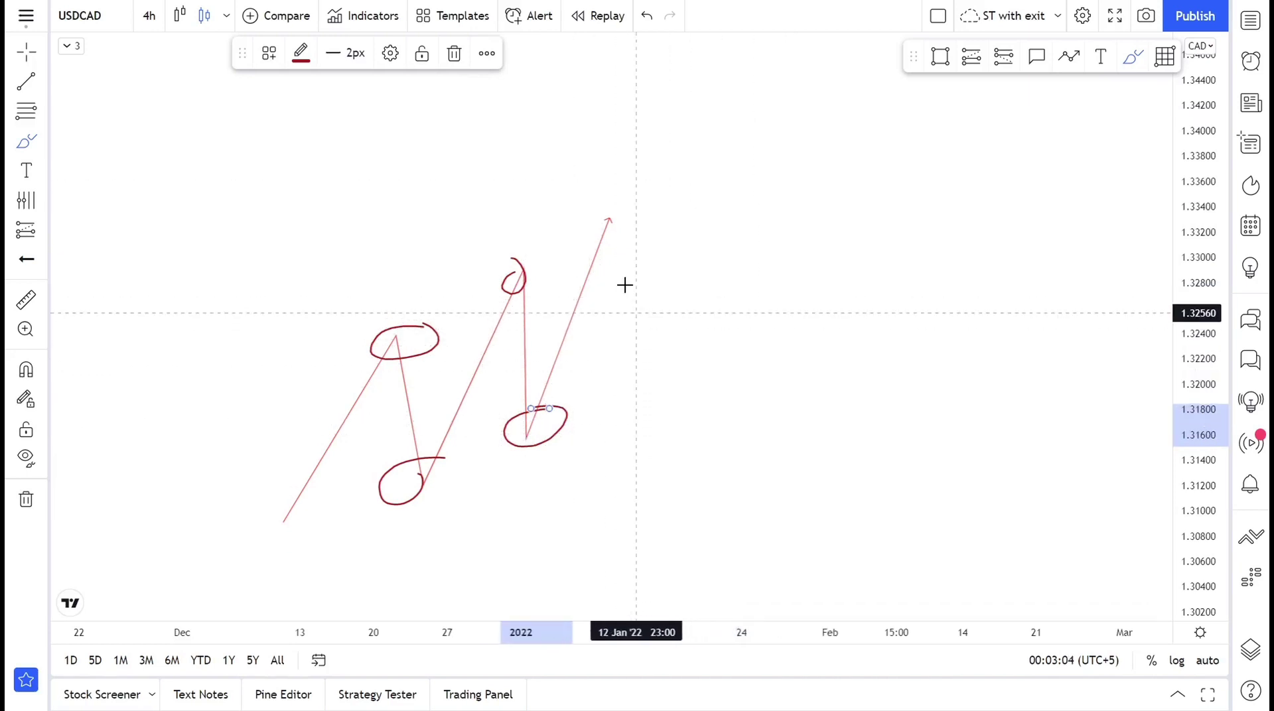
Draw a falling path with two lower highs beside the rising one, from about 1.334 down to about 1.310.
left_click(1066, 58)
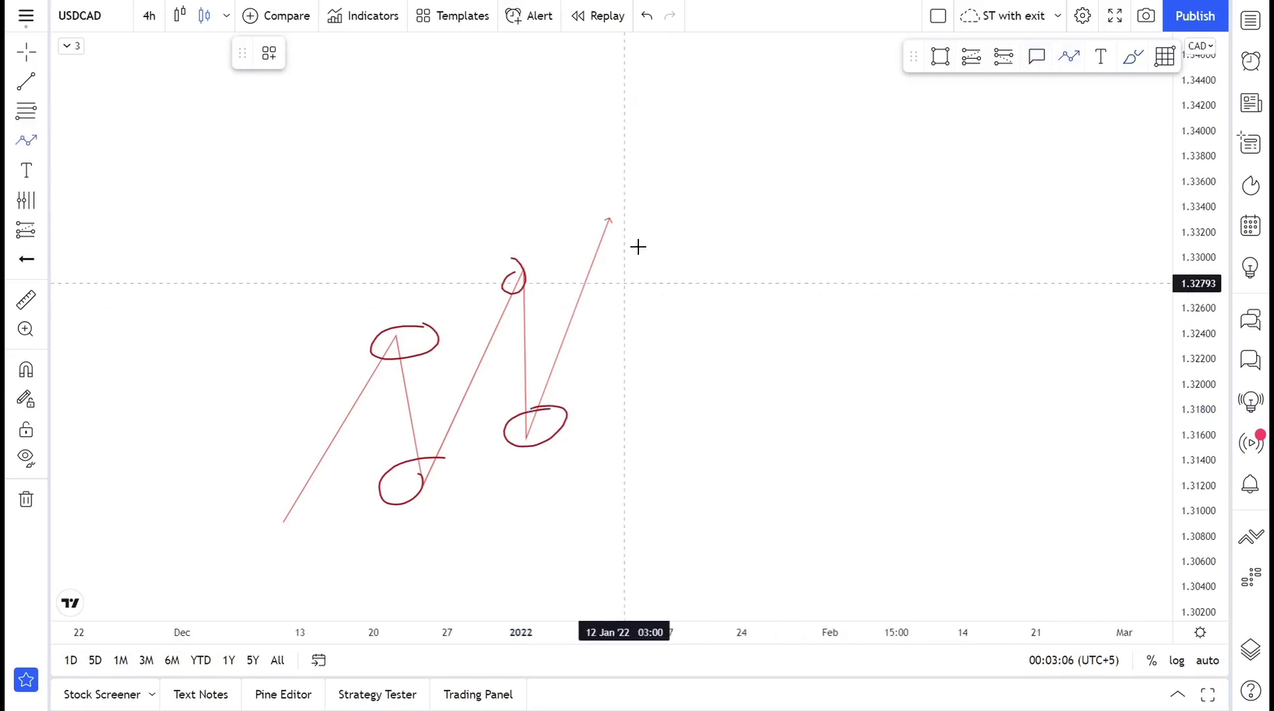
left_click(739, 206)
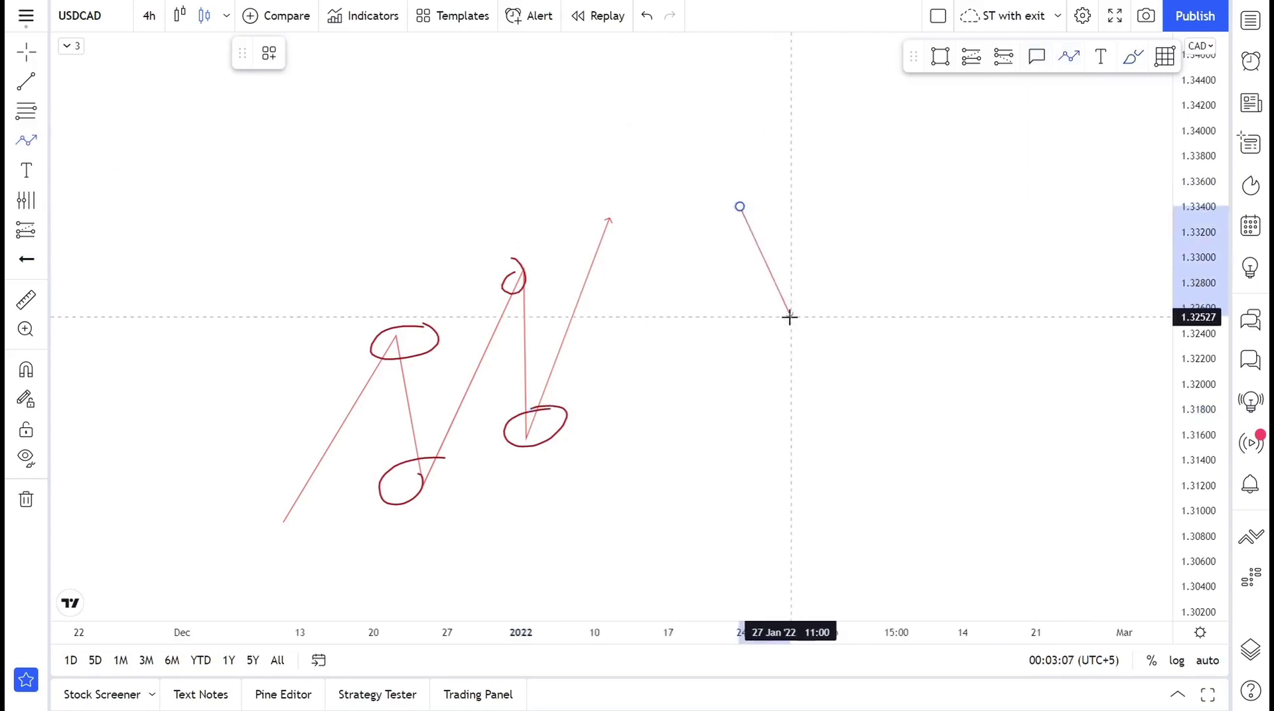
left_click(795, 376)
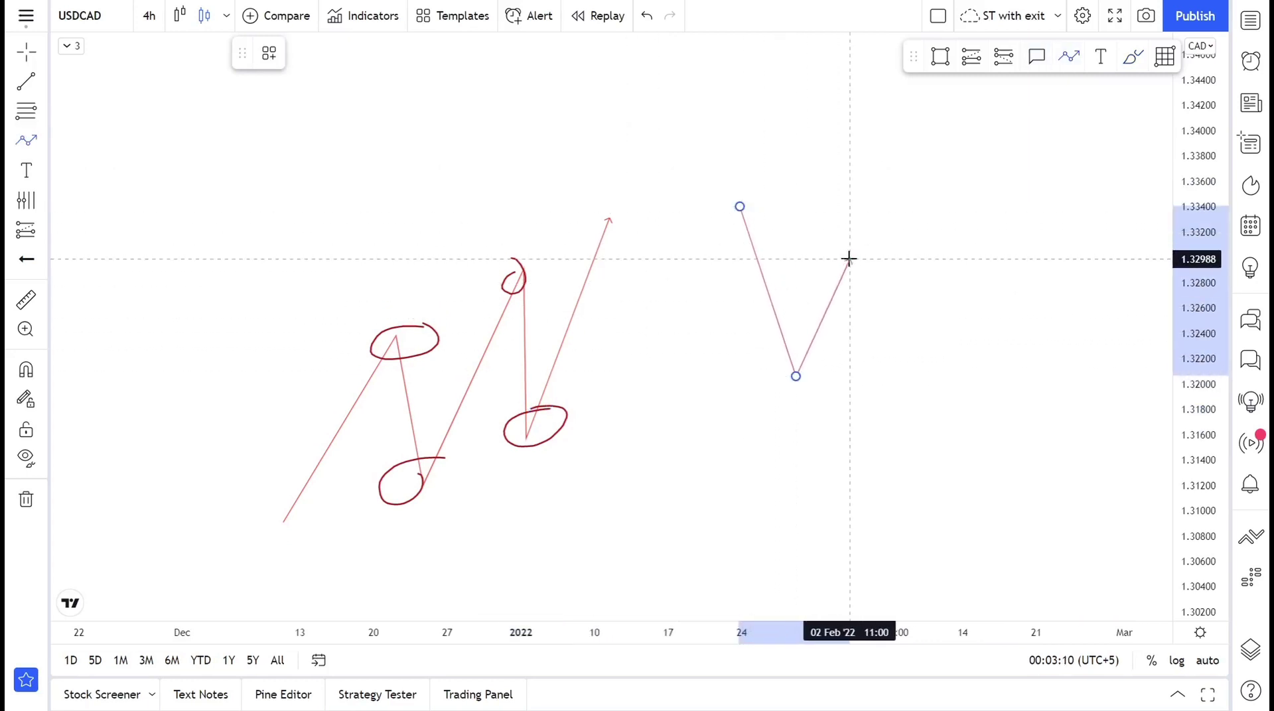
left_click(852, 253)
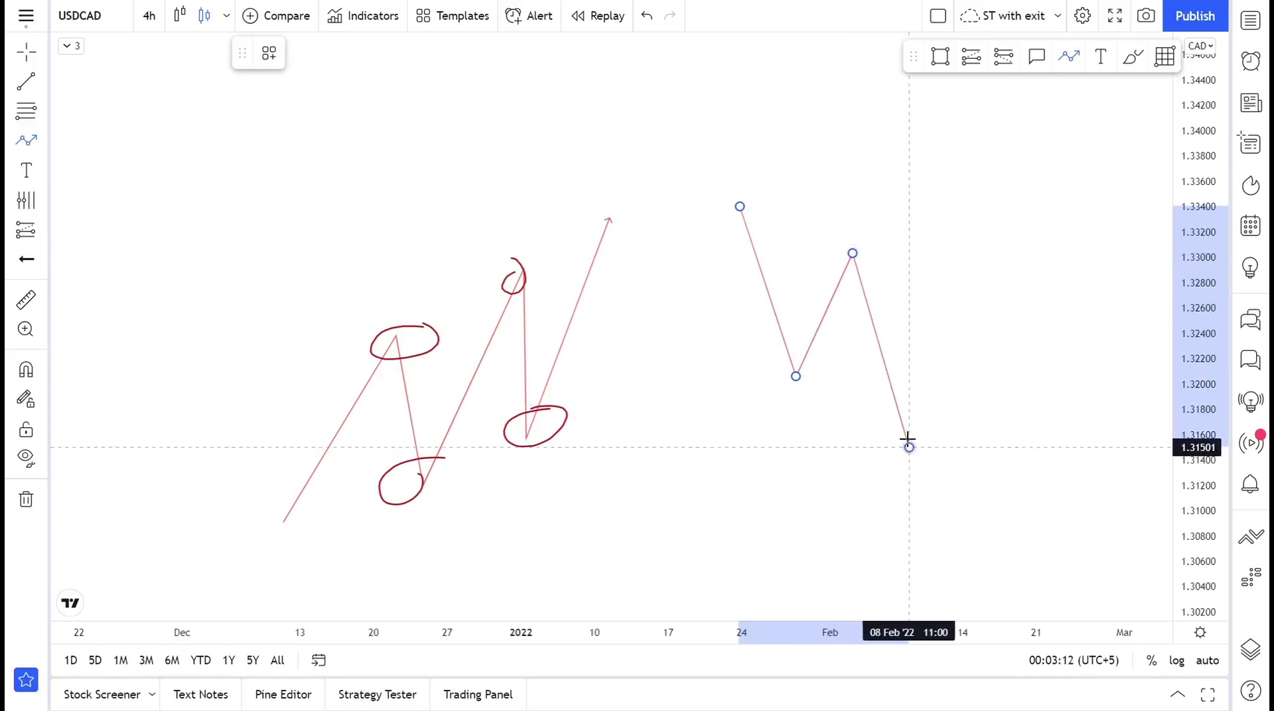
left_click(909, 447)
left_click(942, 322)
double_click(995, 508)
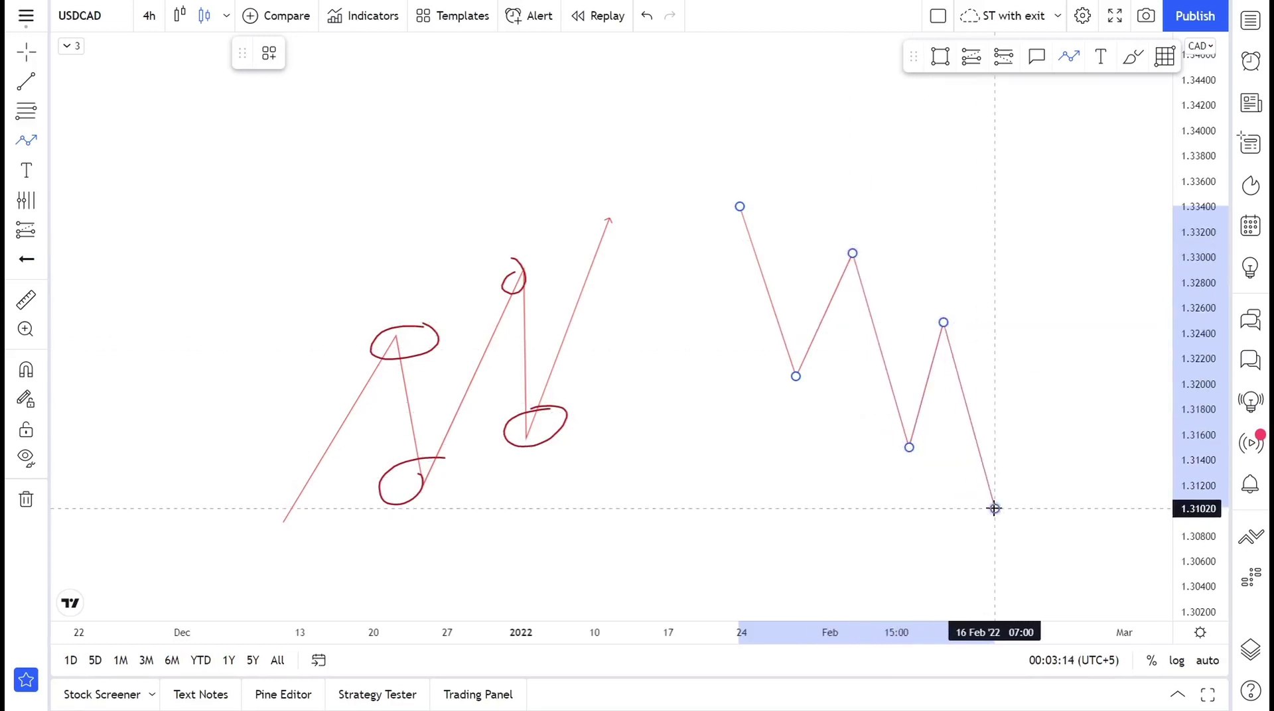
left_click(1015, 441)
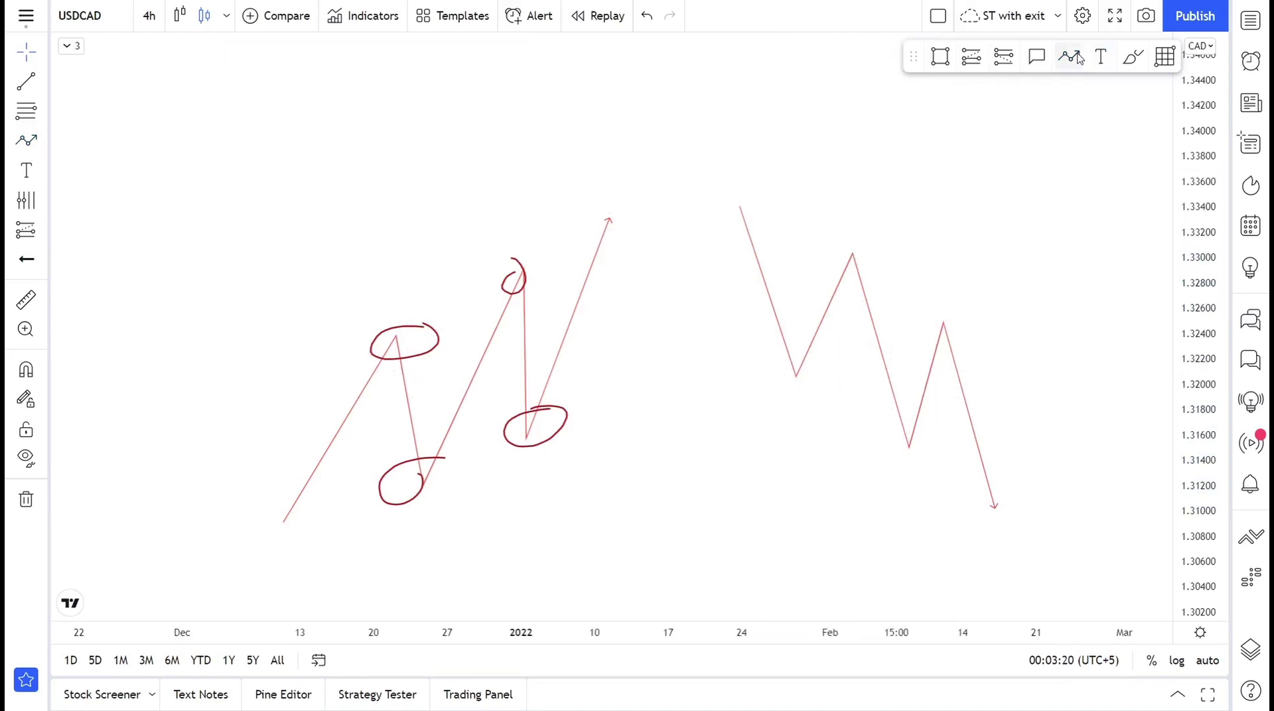
Undo the falling path, the four brush circles and the rising path to clear the chart.
key("ctrl+z")
key("ctrl+z")
key("ctrl+z")
key("ctrl+z")
key("ctrl+z")
key("ctrl+z")
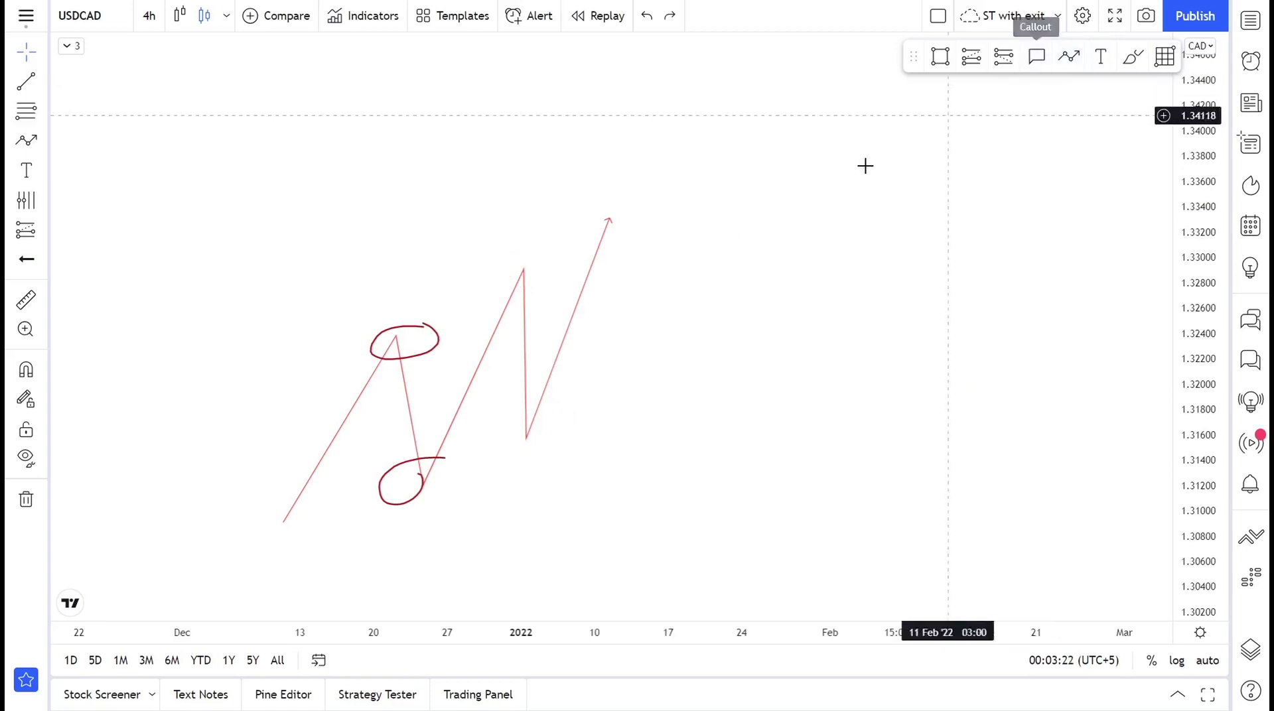
Draw a new rising path from about 1.308 to about 1.338, with swing highs near 1.324 and 1.332 and lows near 1.310 and 1.315.
left_click(1075, 66)
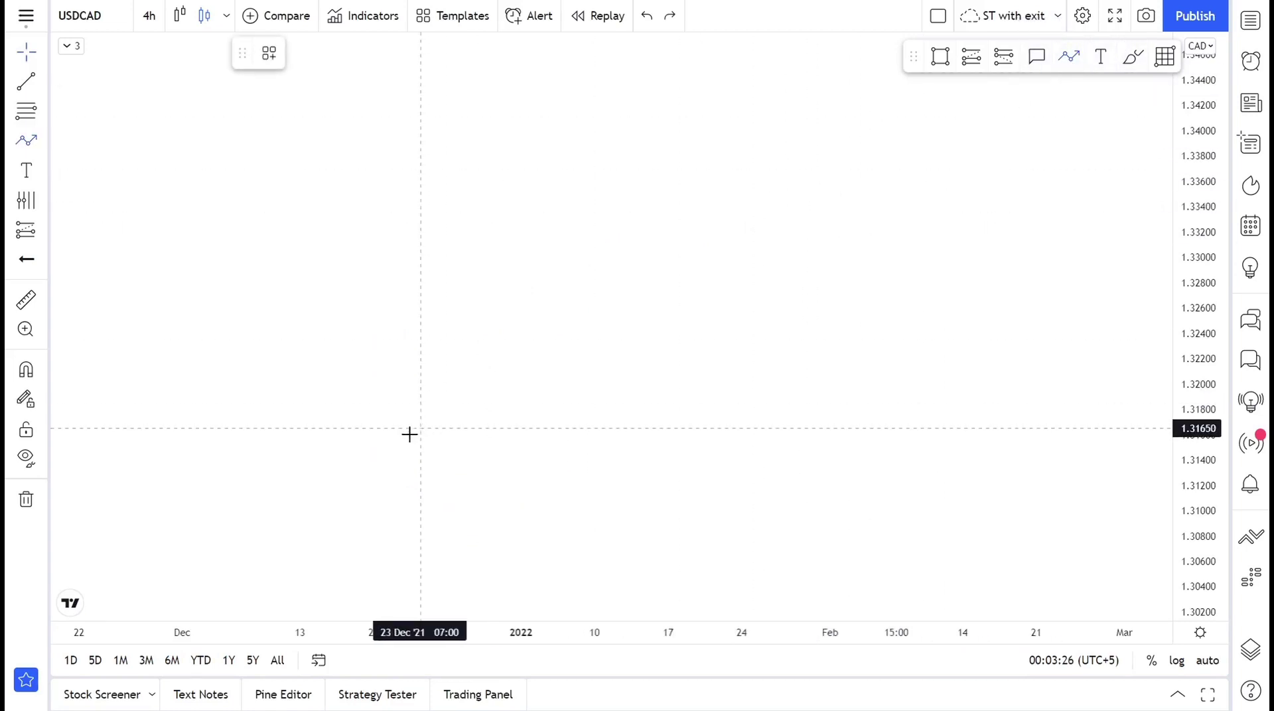
left_click(293, 539)
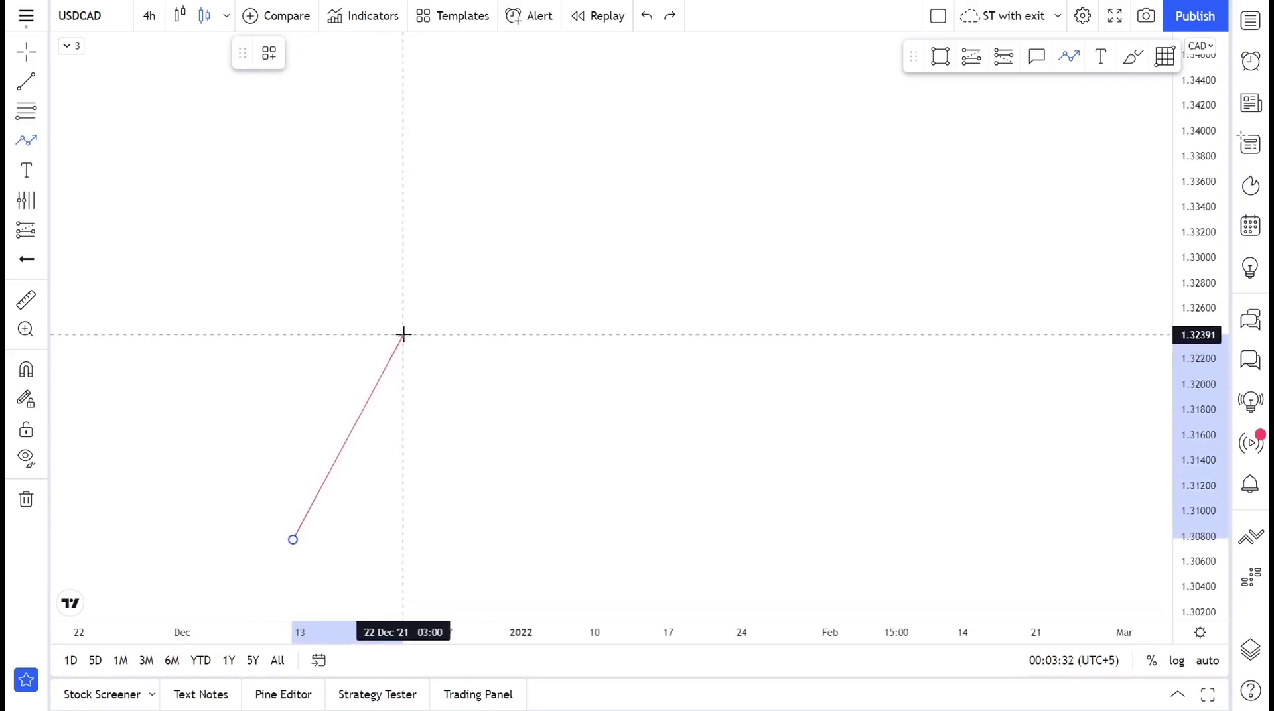
left_click(403, 335)
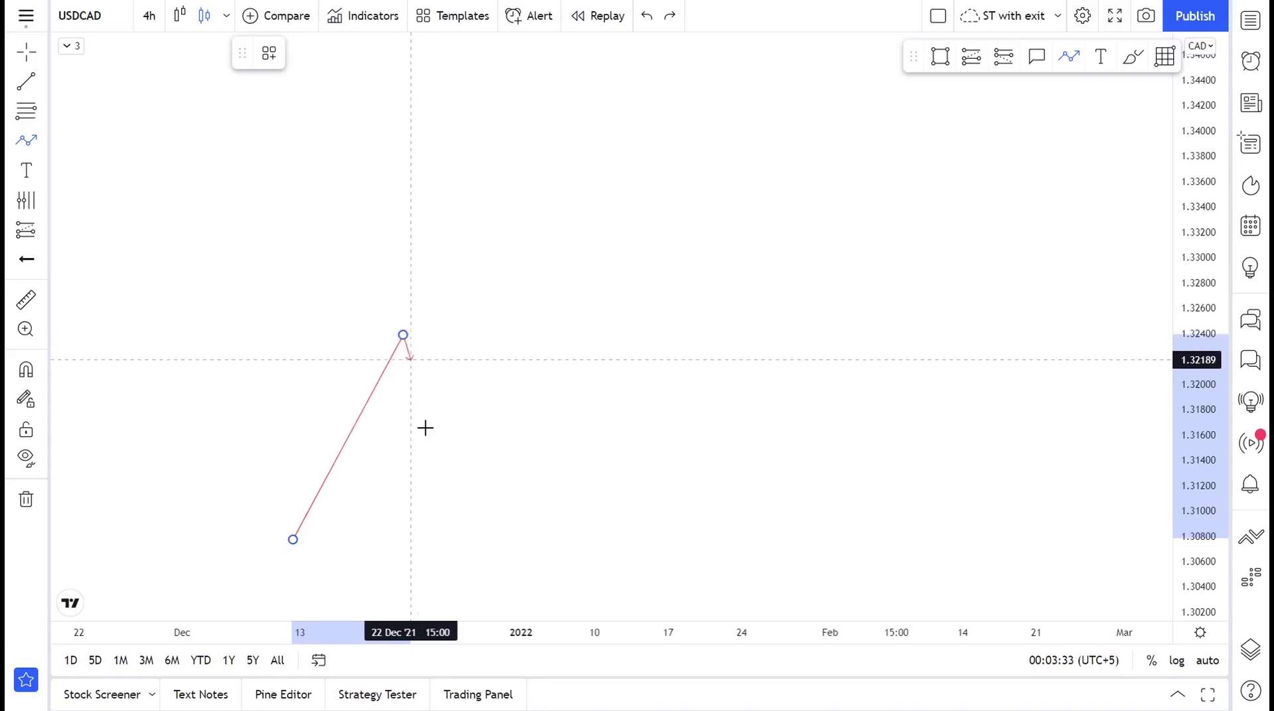
left_click(442, 514)
left_click(553, 234)
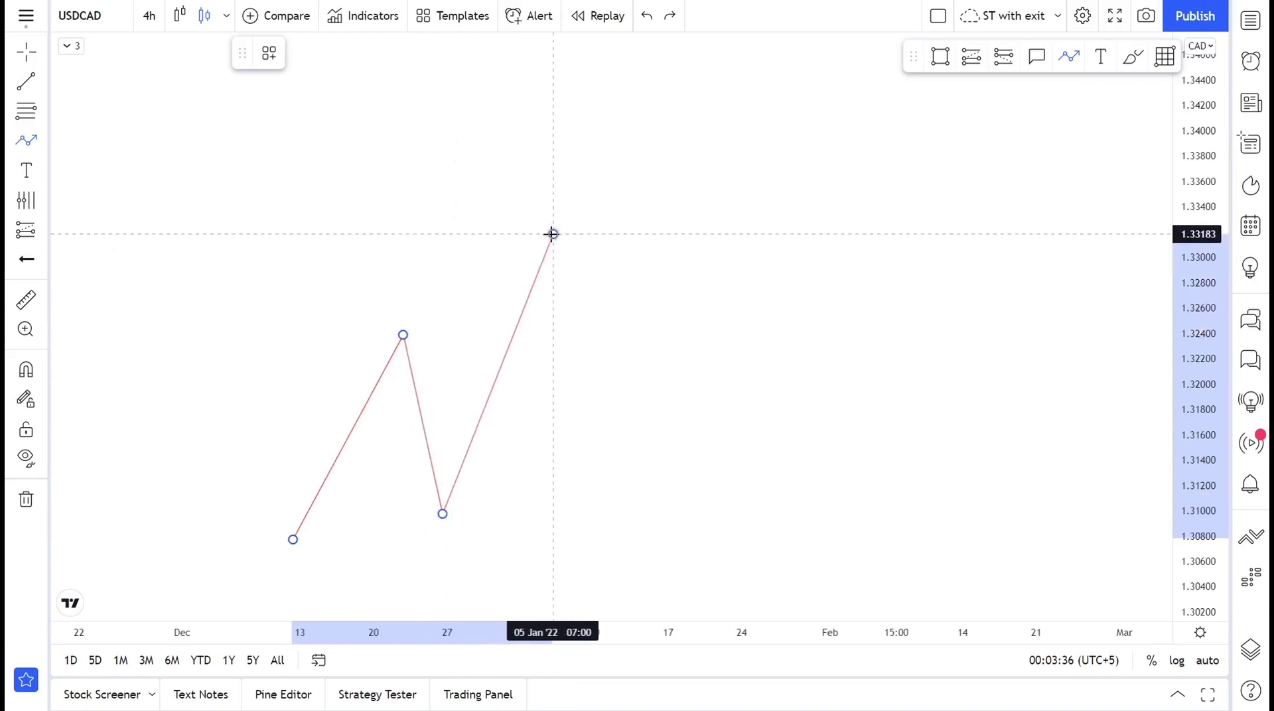
left_click(589, 451)
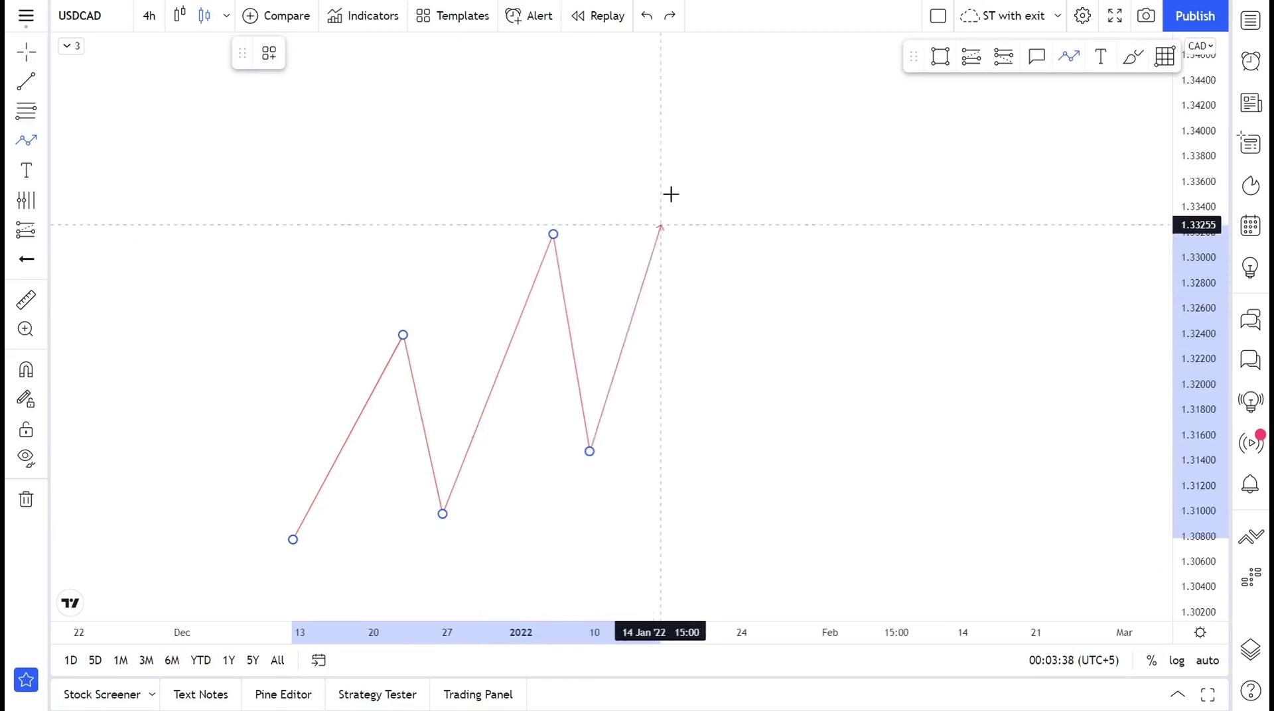
double_click(696, 157)
Draw a Fibonacci retracement from the path's second swing low at about 1.310 up to its second swing high at about 1.332.
left_click_drag(708, 310, 756, 280)
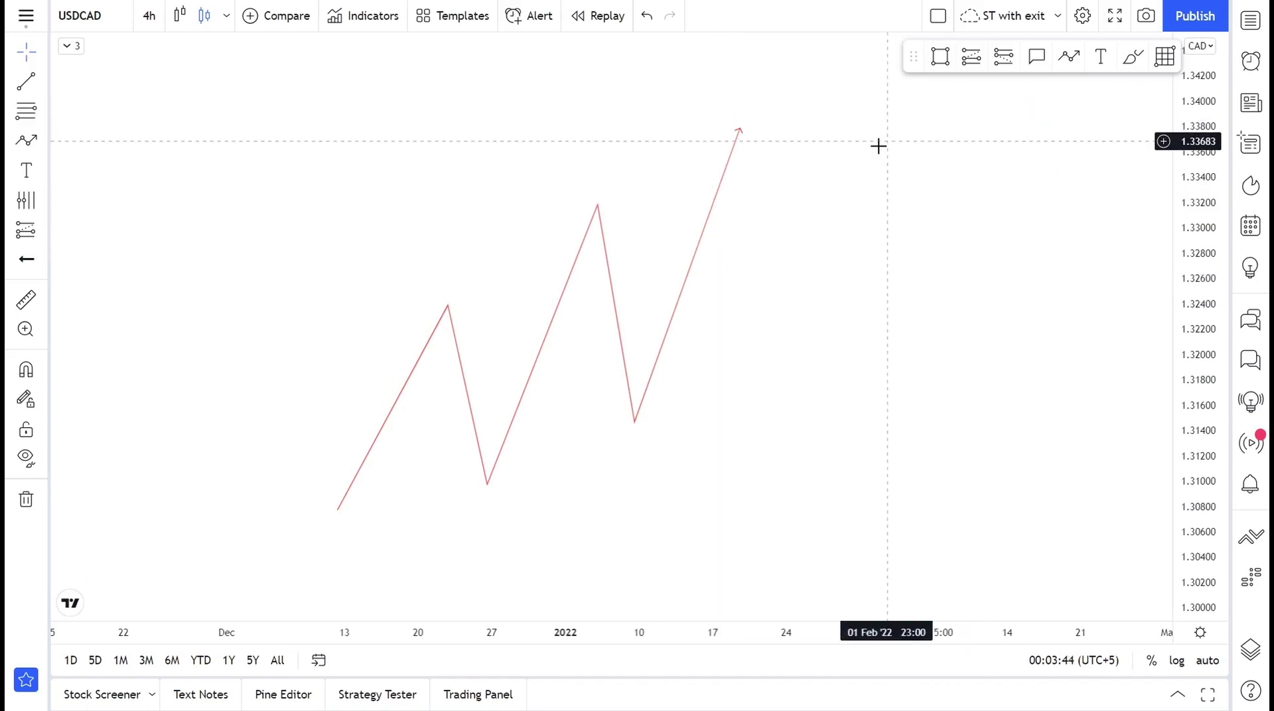
key("alt+f")
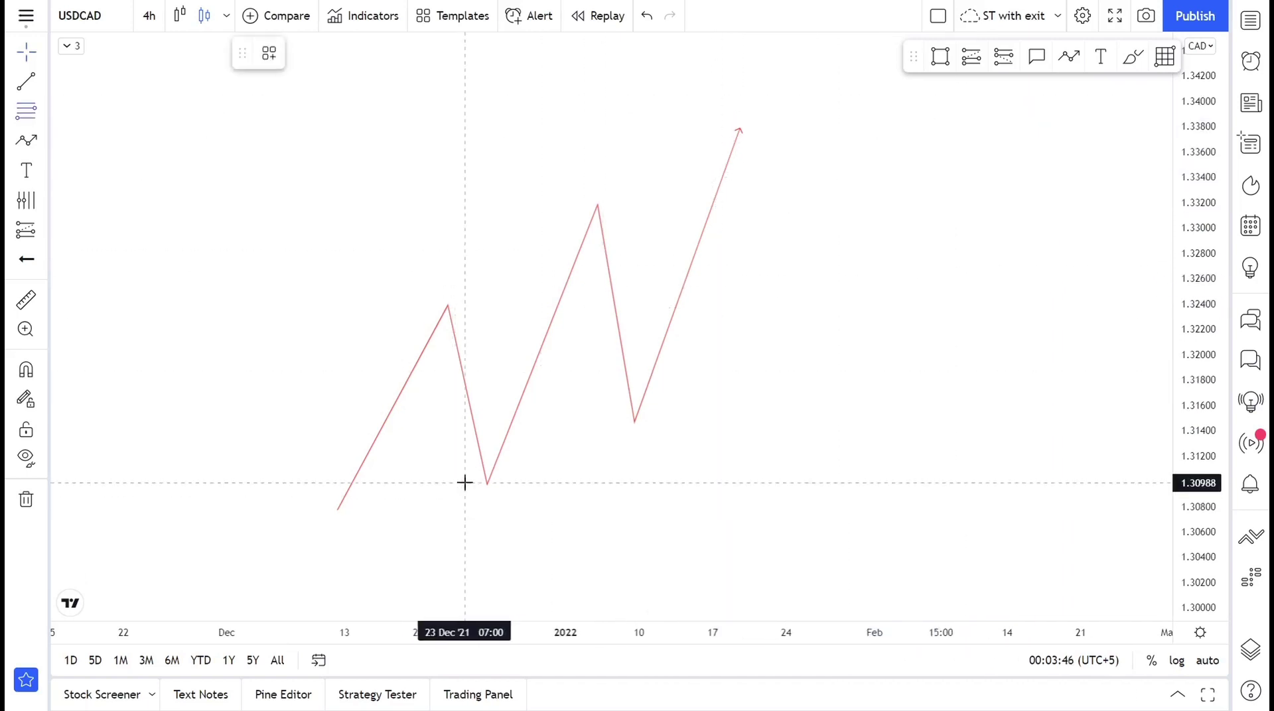
left_click(465, 483)
left_click(705, 204)
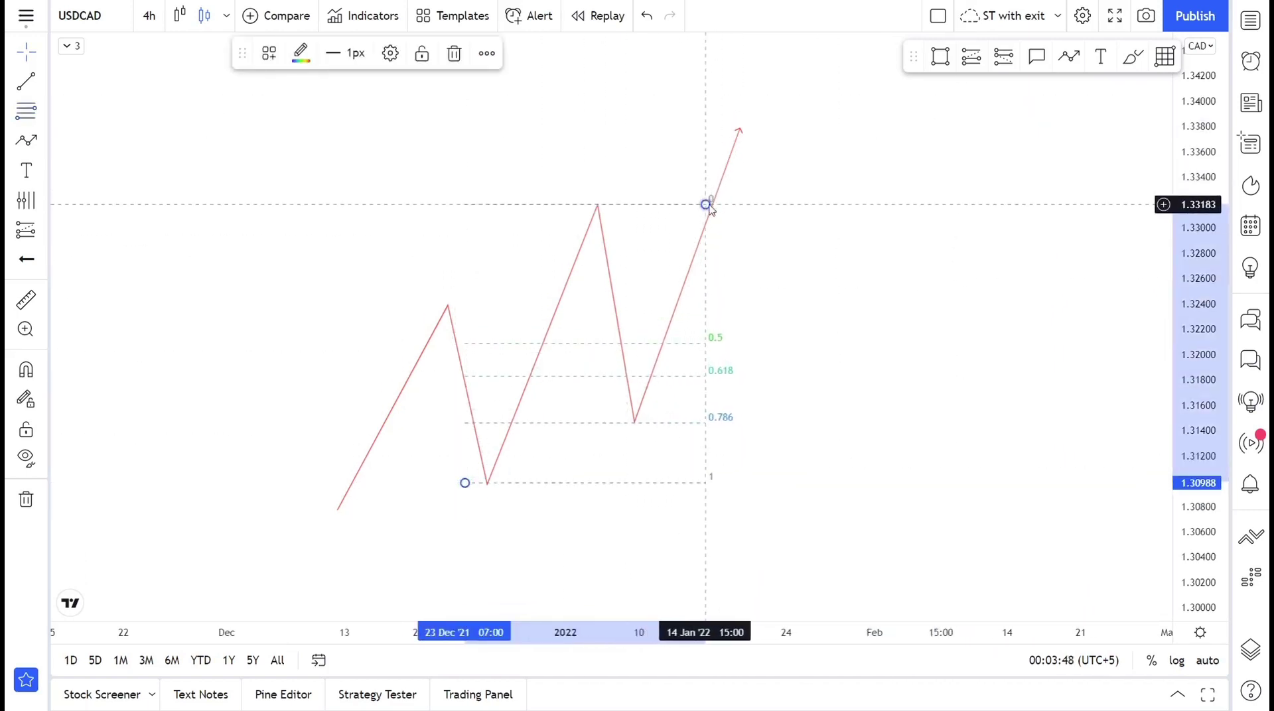
left_click(802, 212)
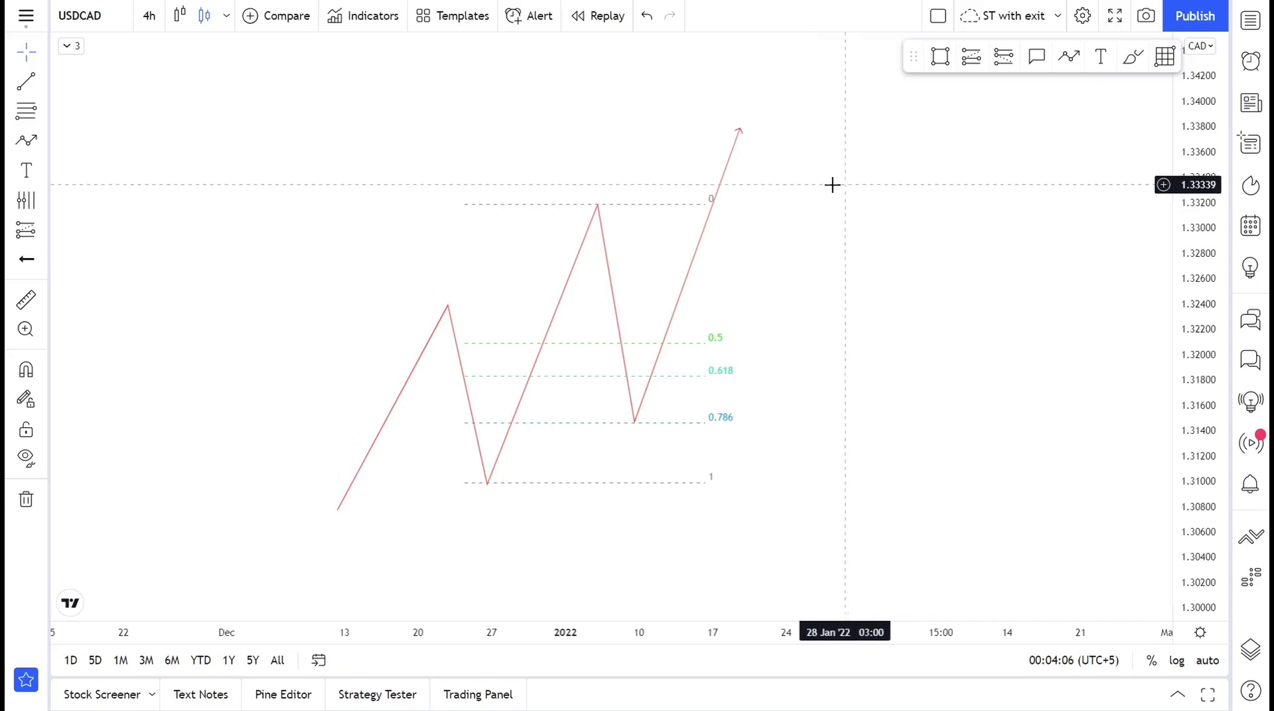
Lower the path's last swing low to about 1.307, below the Fibonacci 1 level, and its end point to about 1.3275.
left_click(635, 422)
left_click_drag(634, 421, 641, 520)
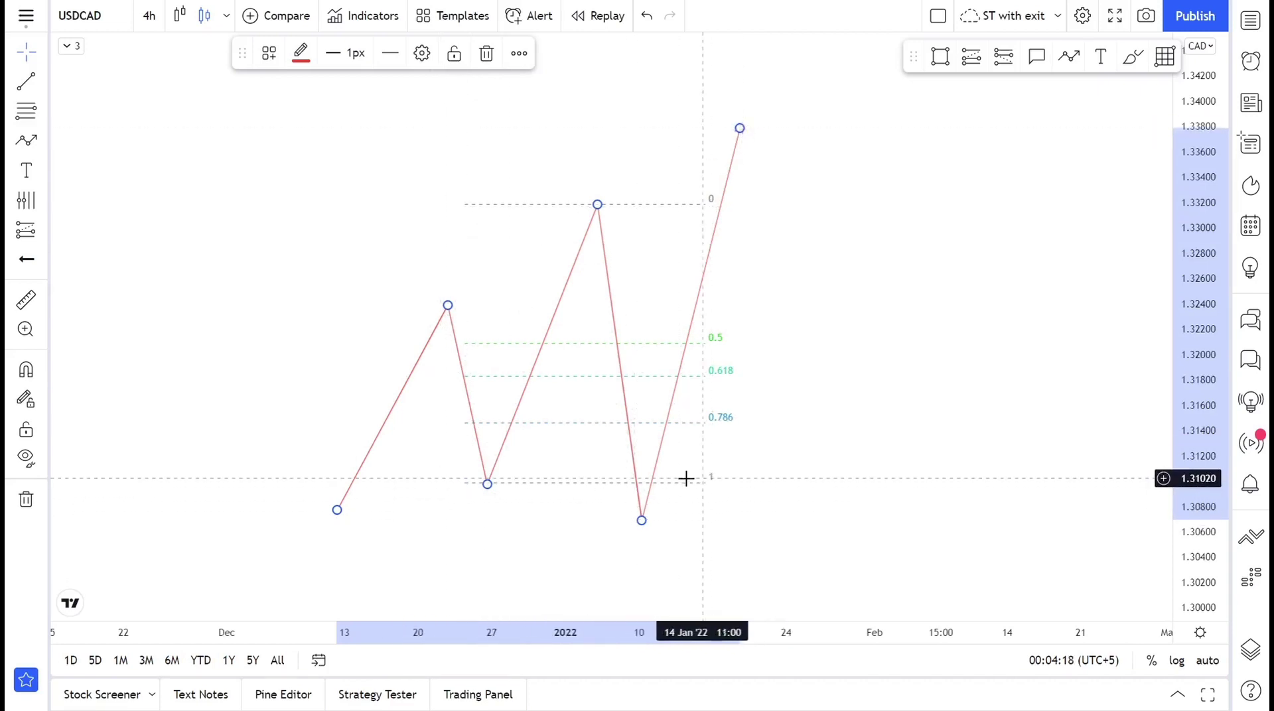
left_click_drag(739, 128, 698, 259)
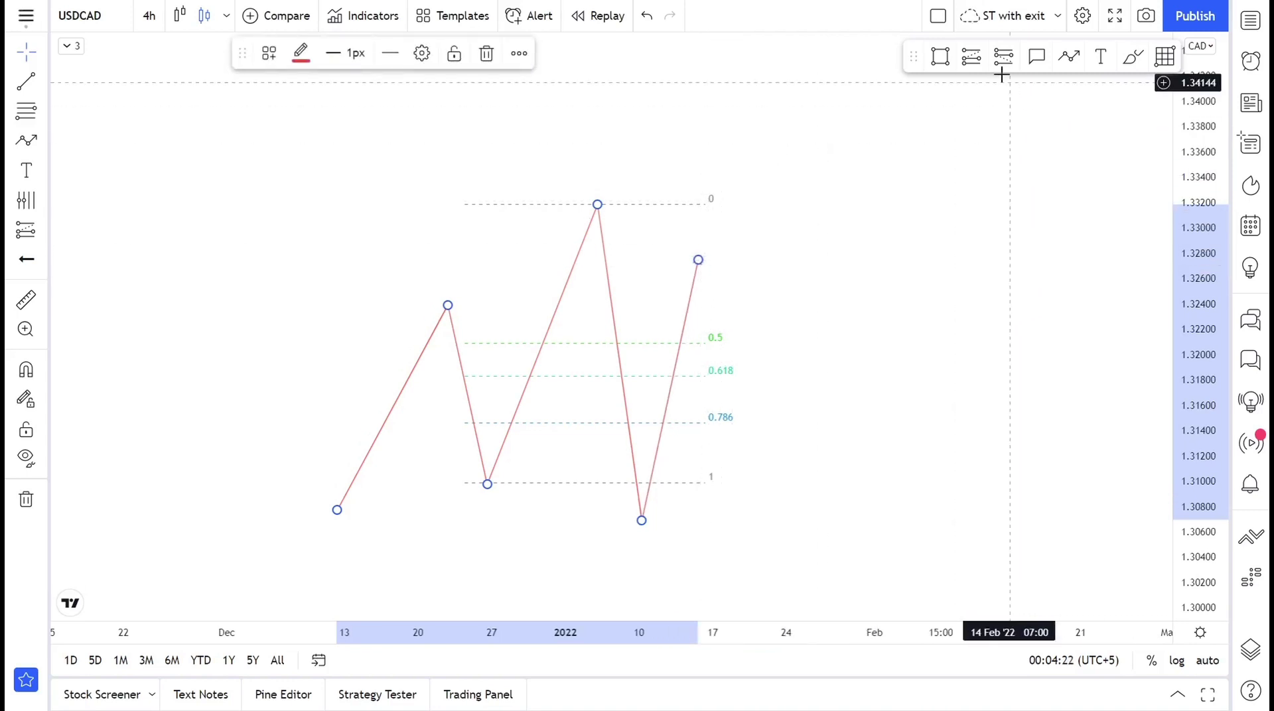
Draw a rectangle zone at the path's highest swing, from about 1.328 to 1.332, extending past the path's end.
left_click(940, 56)
mouse_move(504, 253)
left_mouse_down()
mouse_move(819, 228)
mouse_move(847, 205)
mouse_move(657, 287)
mouse_move(878, 224)
mouse_move(887, 205)
left_mouse_up()
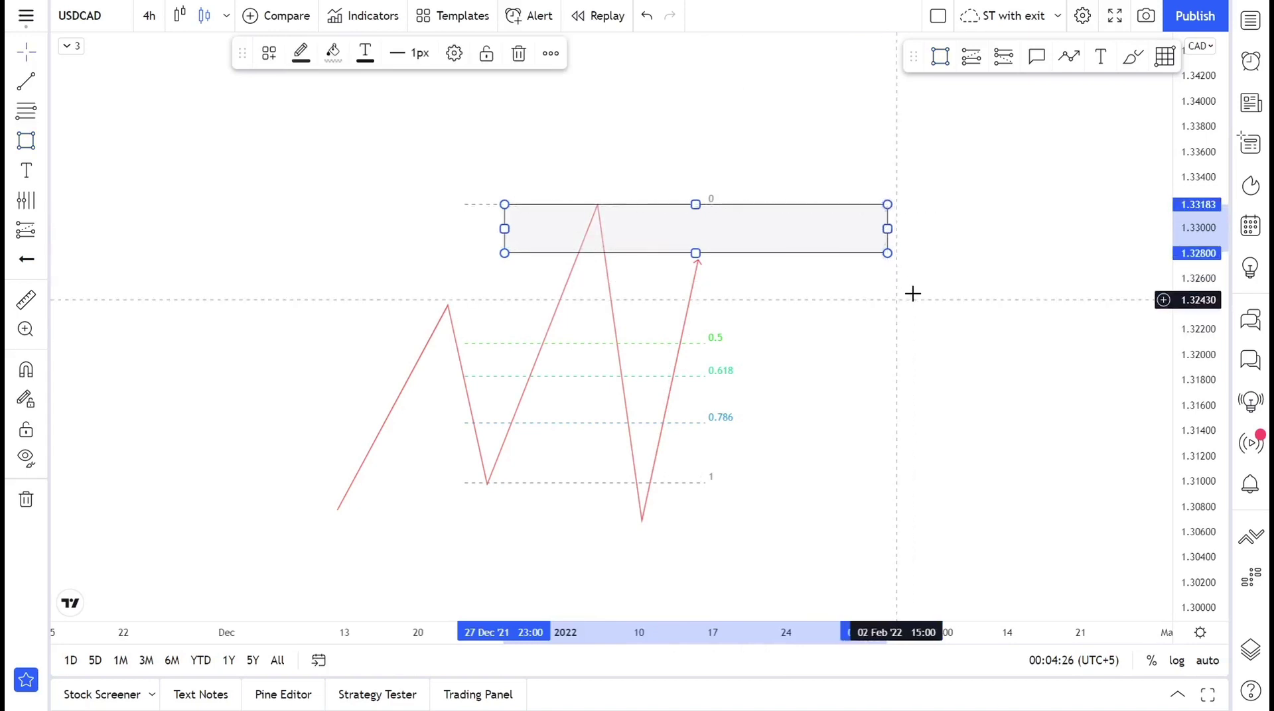
left_click(1069, 56)
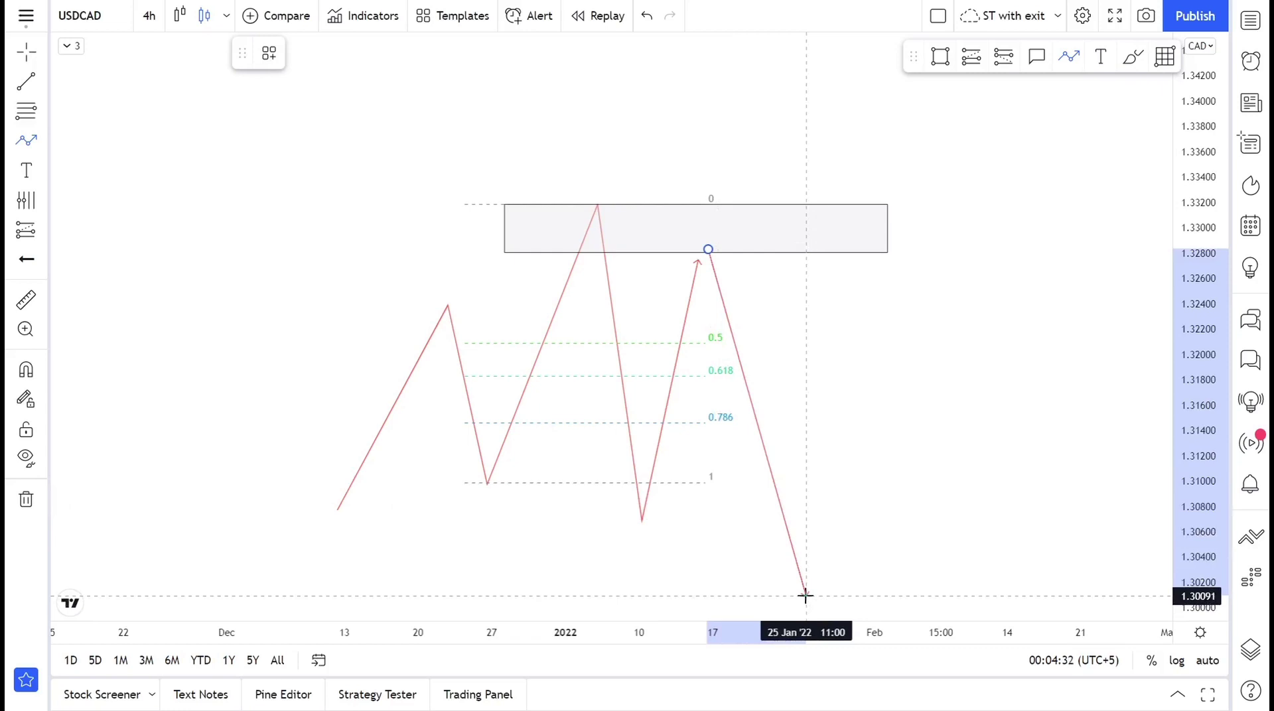
left_click(806, 596)
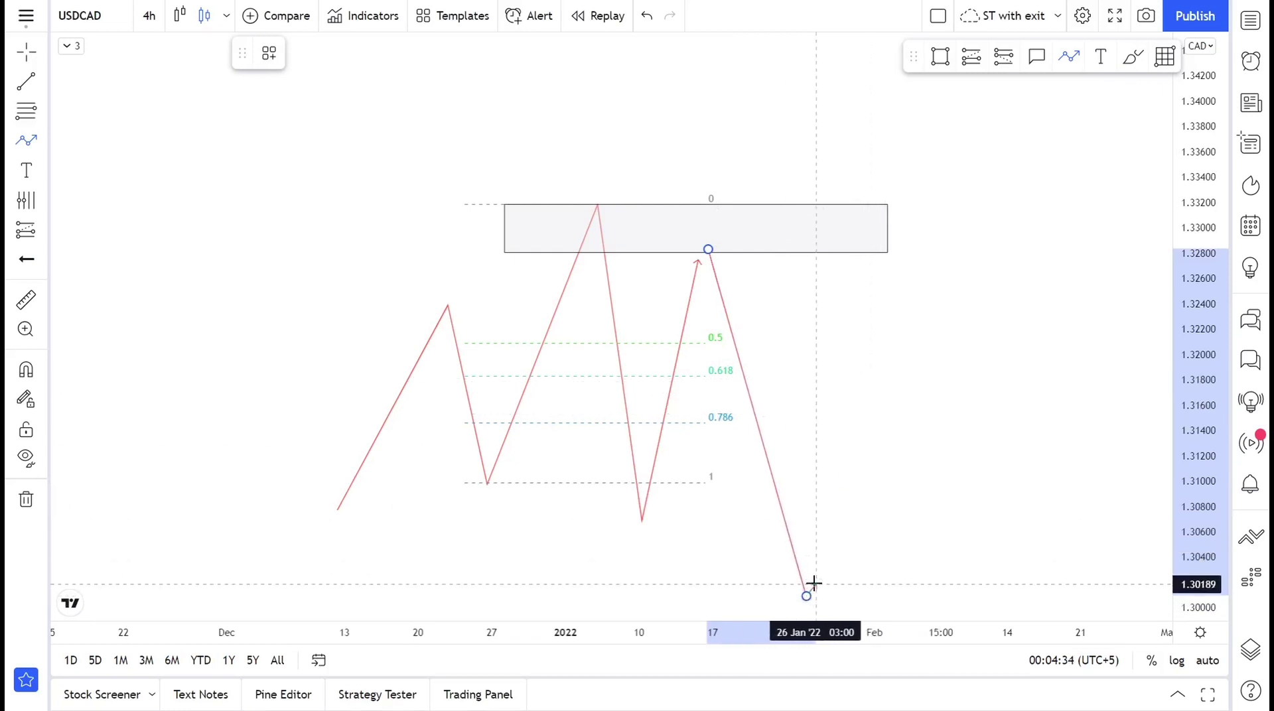
key("Escape")
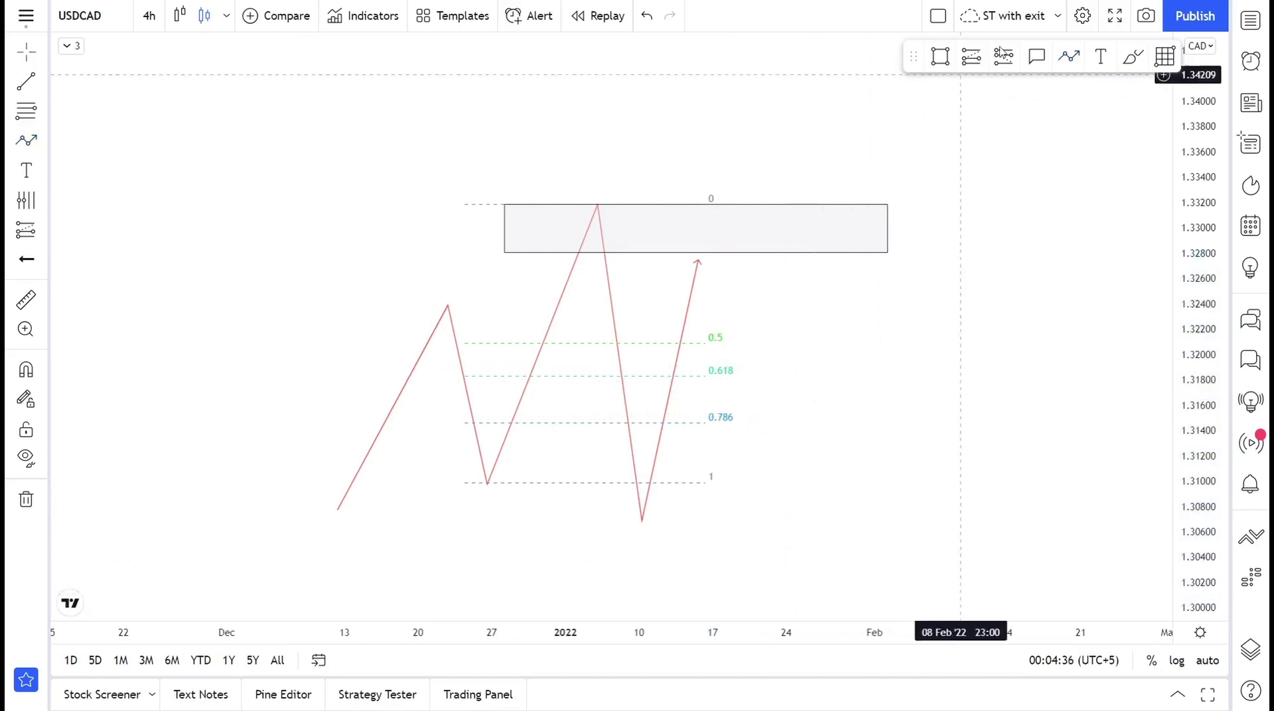
Draw a rising arrow path beside the sketch's end, from about 1.327 through the rectangle zone to about 1.342.
left_click(1079, 59)
left_click(718, 264)
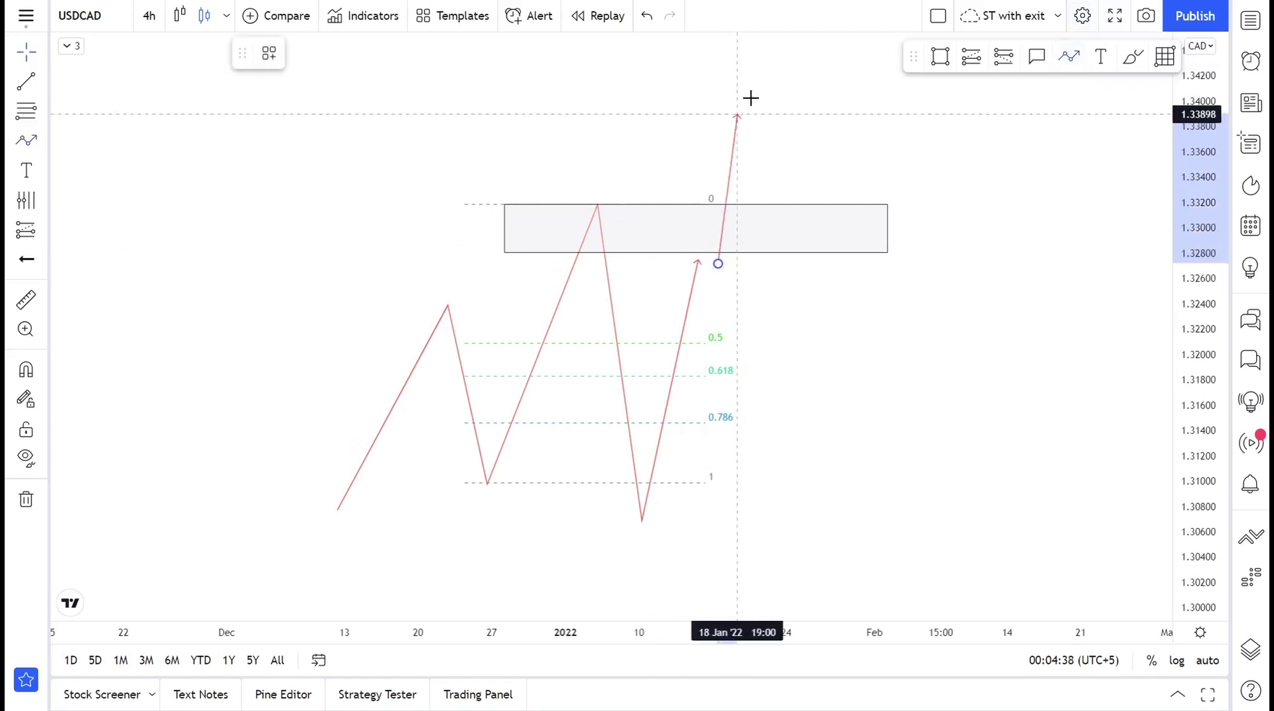
left_click(774, 77)
left_click(816, 159)
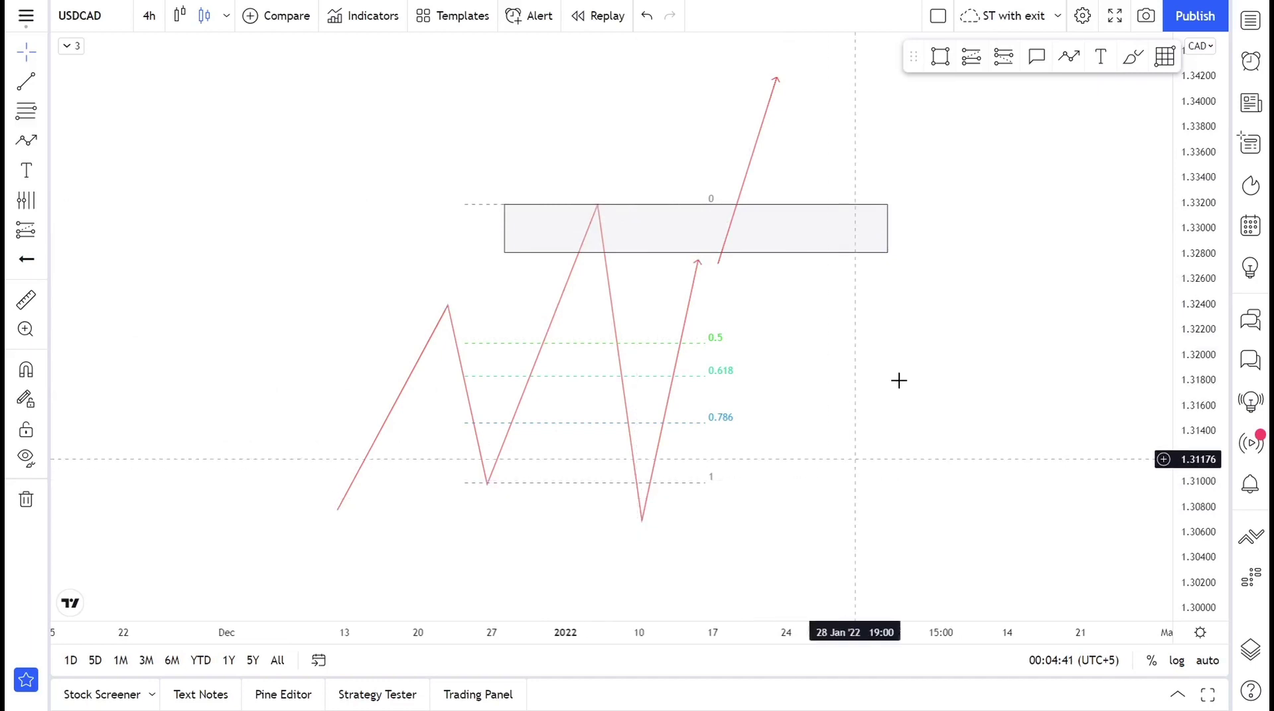
Draw a second path in the empty chart area from about 1.322, with highs near 1.334, 1.339 and 1.343, a deeper last low near 1.325, ending near 1.336.
left_click_drag(858, 341, 899, 332)
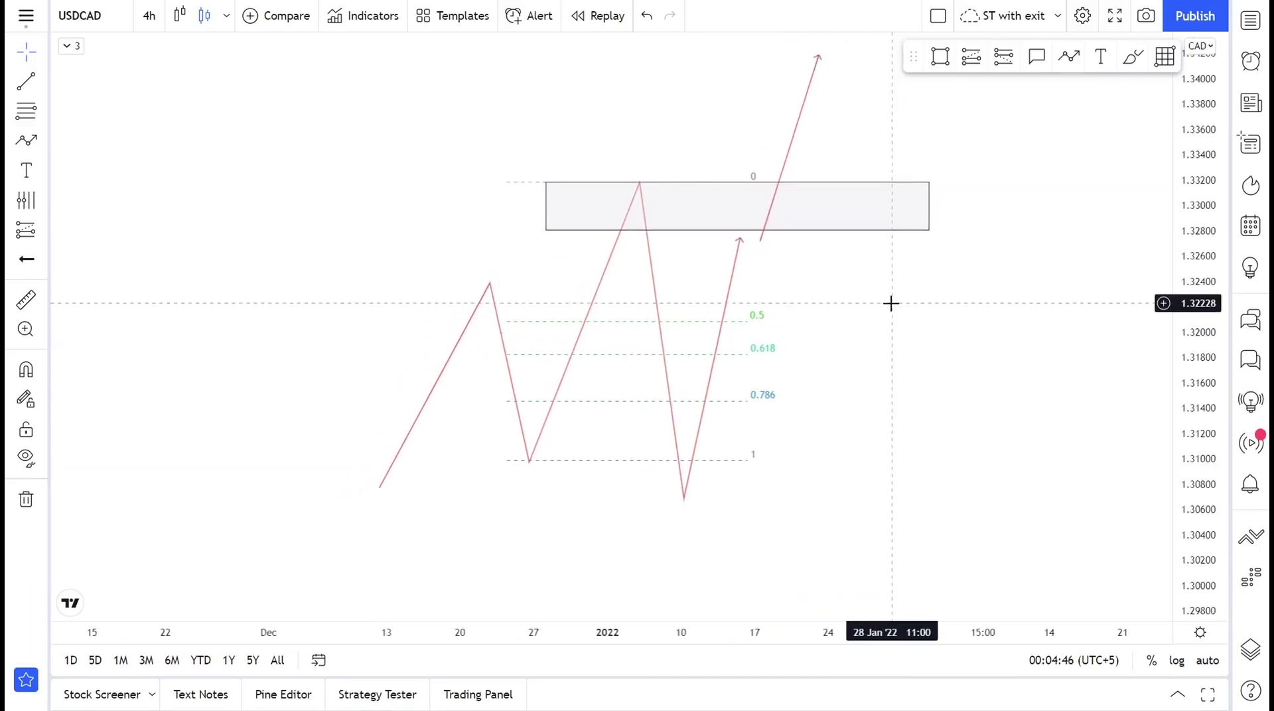
left_click_drag(890, 303, 603, 353)
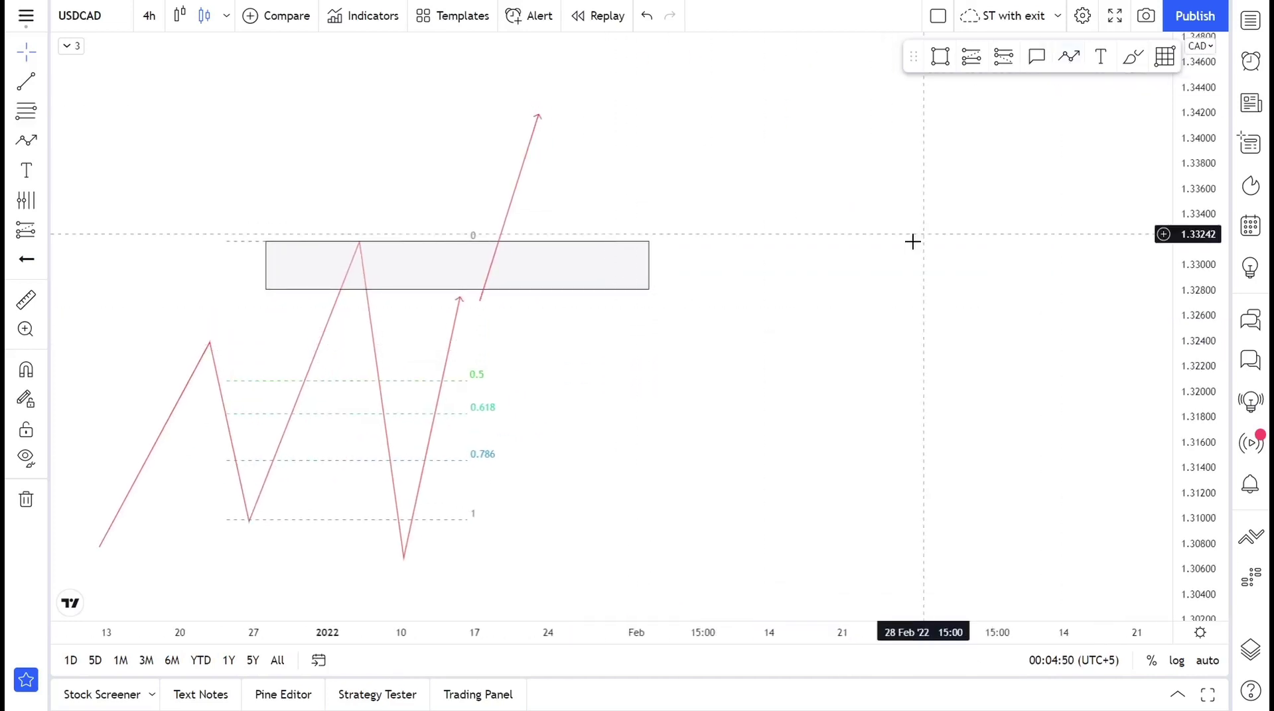
left_click_drag(913, 239, 719, 265)
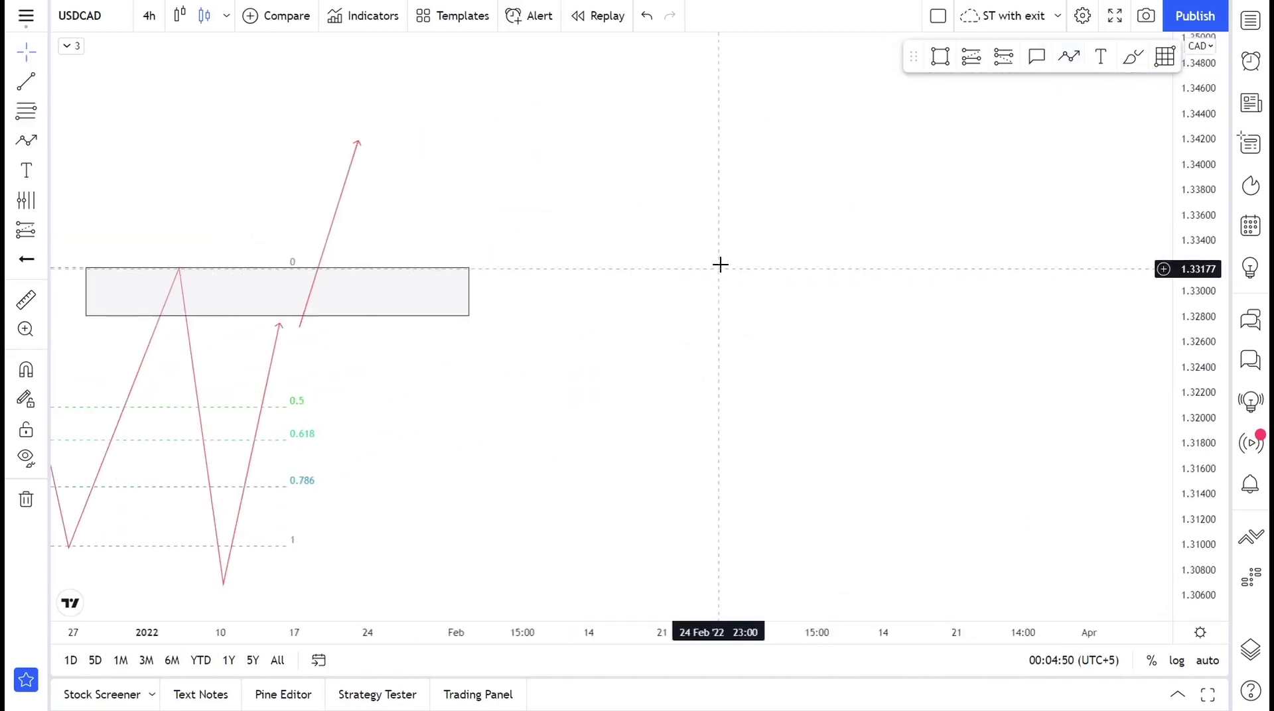
left_click(1069, 65)
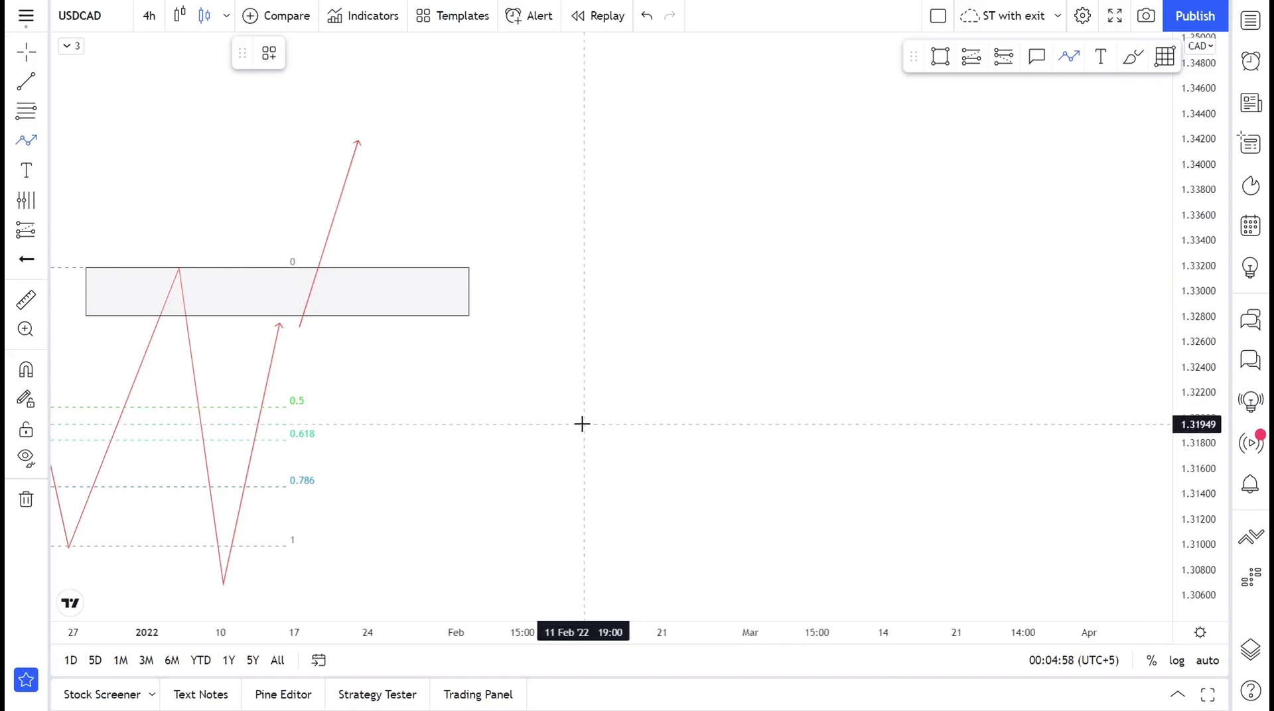
left_click(578, 396)
left_click(655, 241)
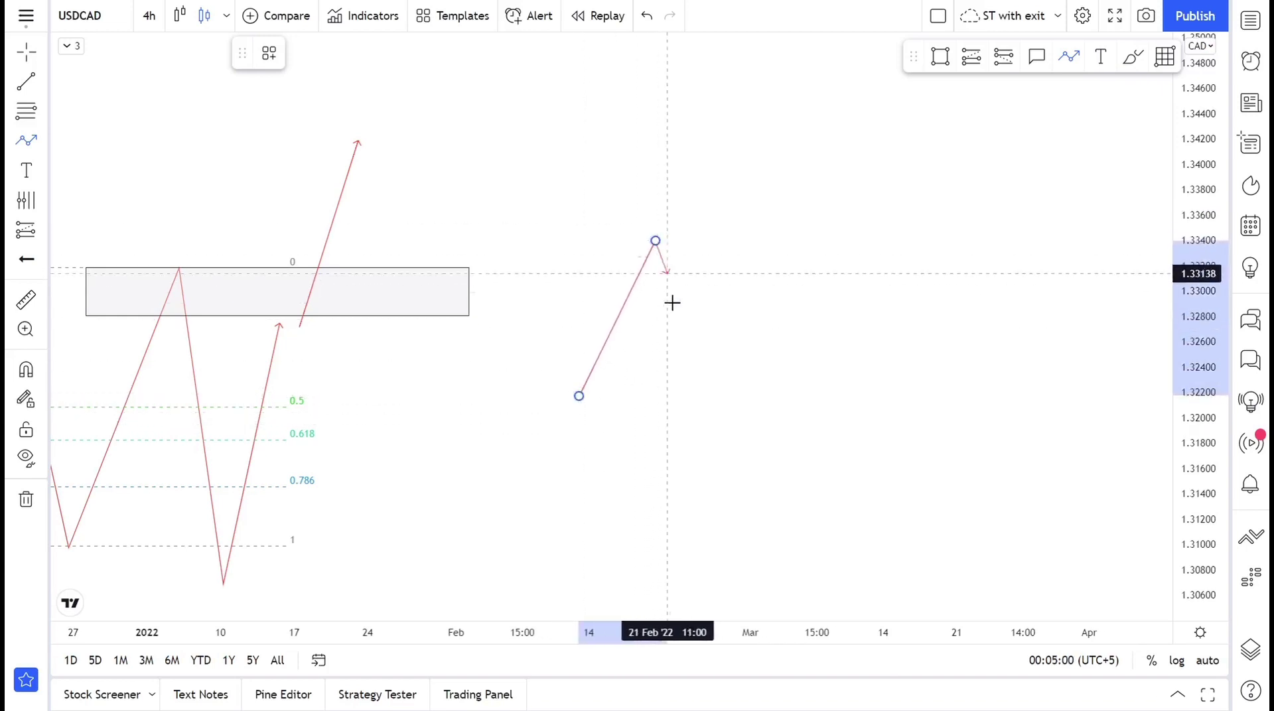
left_click(679, 331)
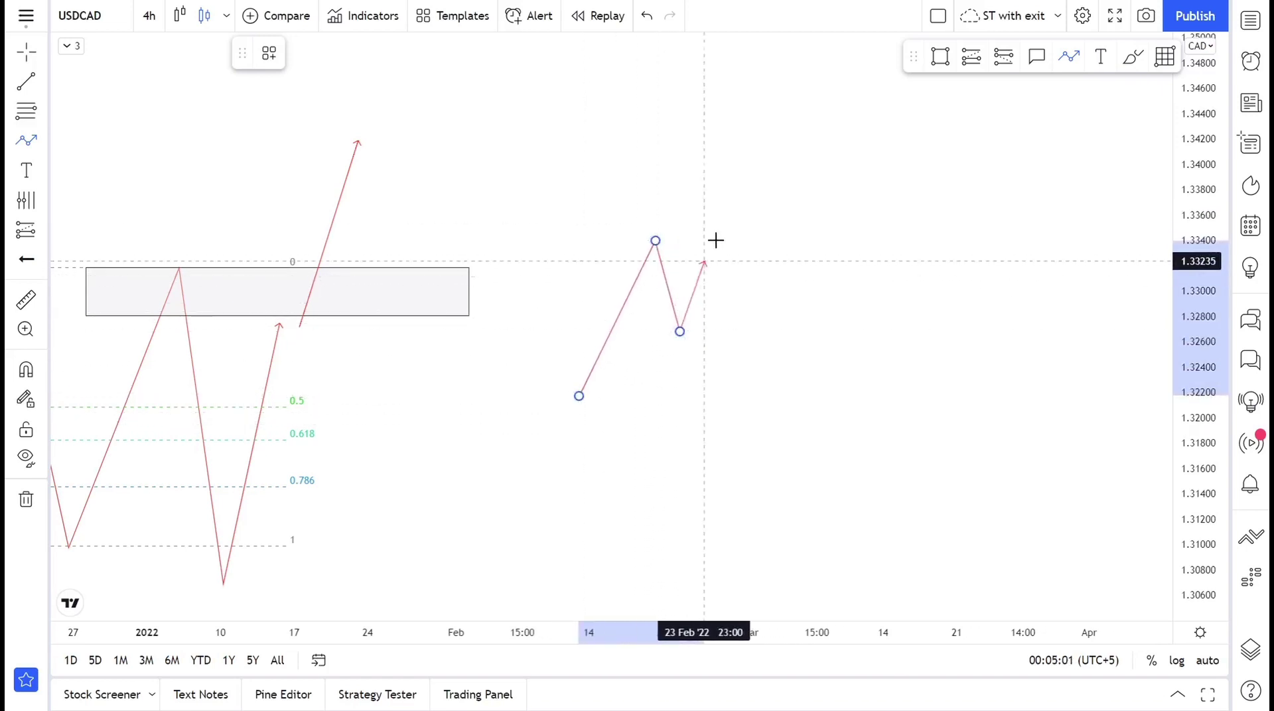
left_click(744, 180)
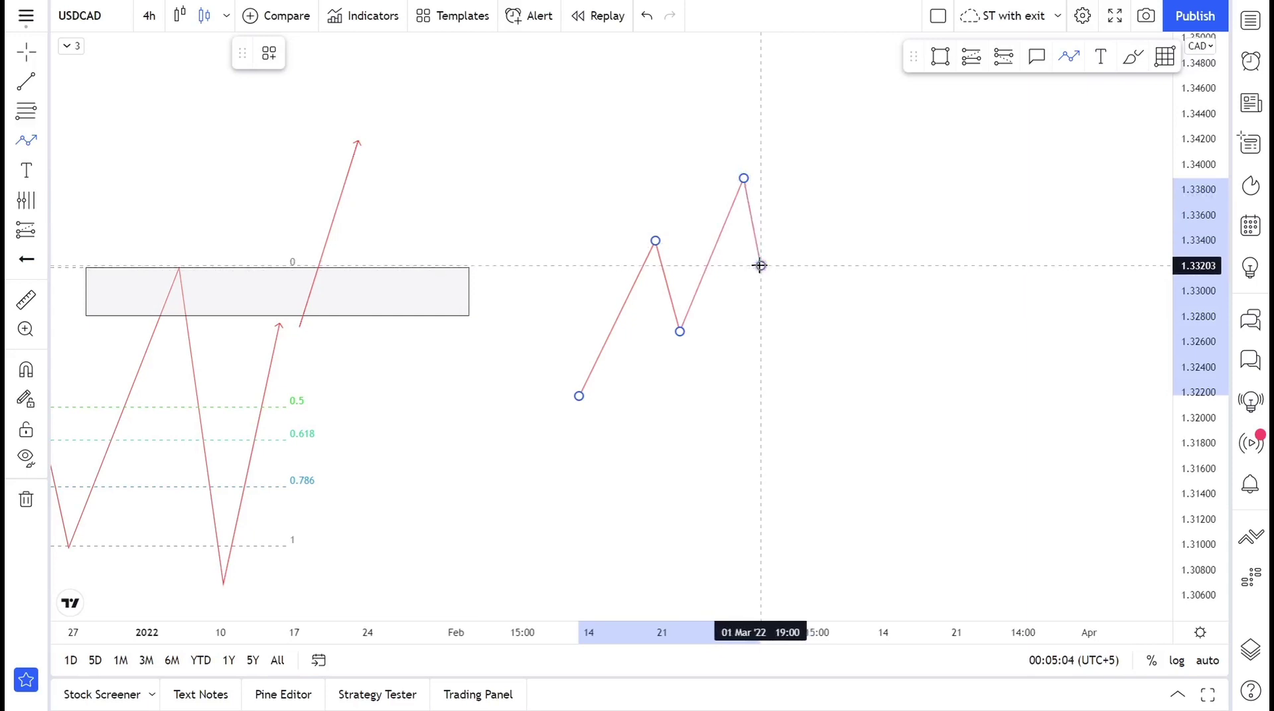
left_click(759, 266)
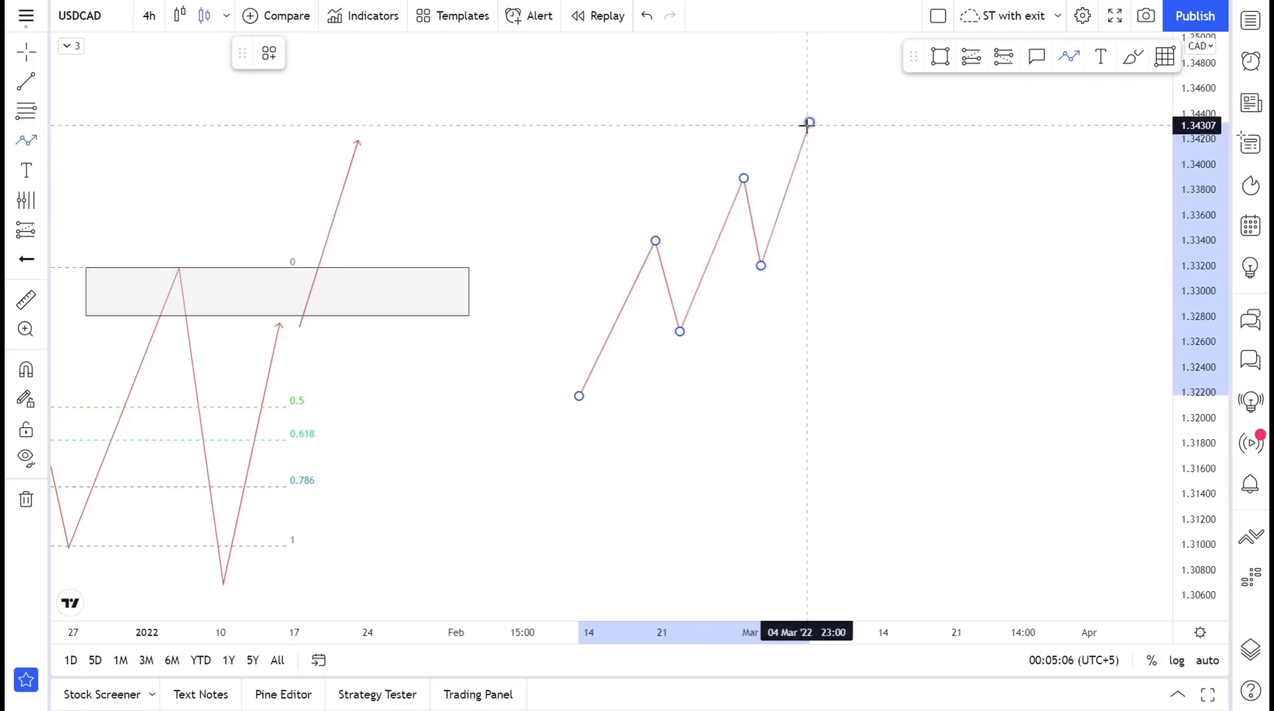
left_click(808, 124)
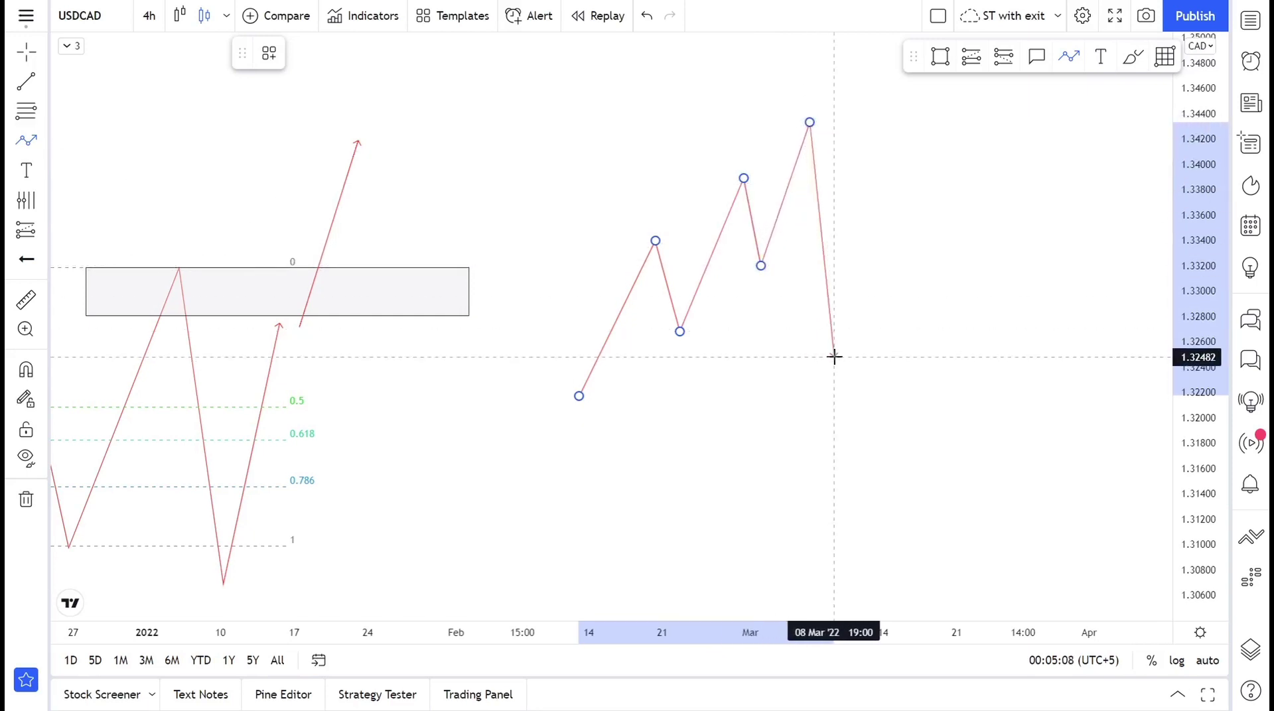
left_click(831, 355)
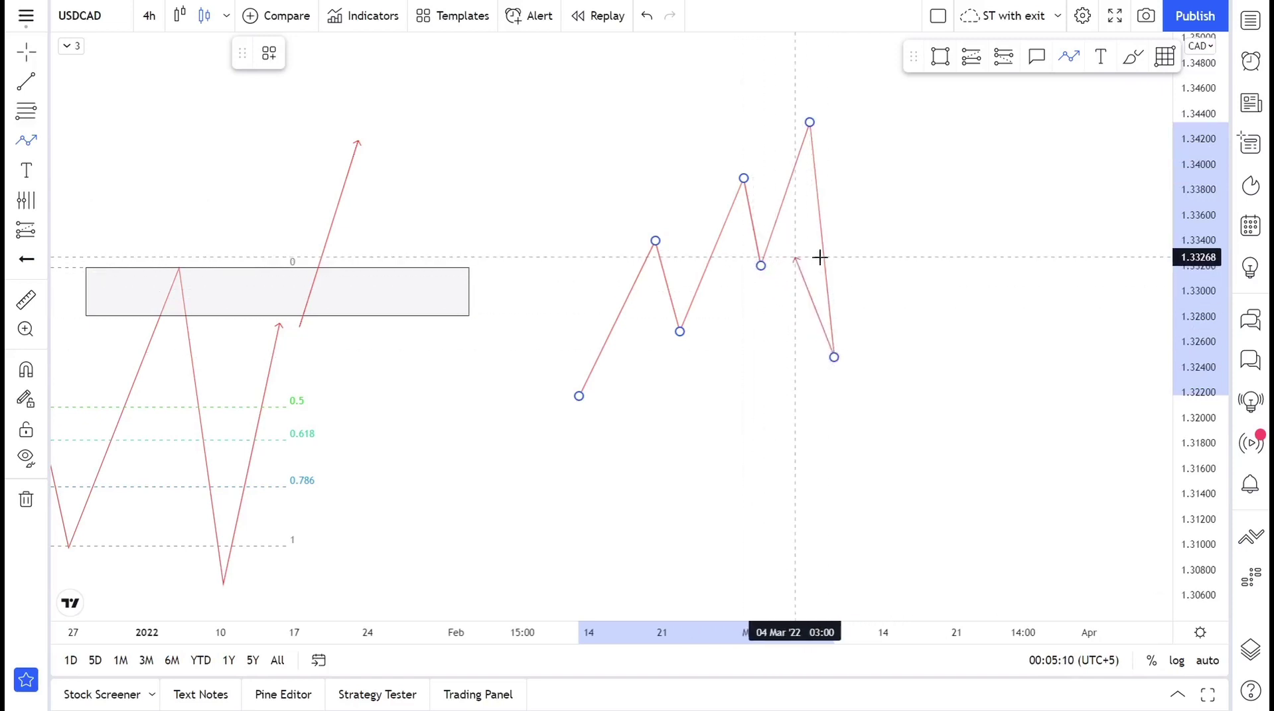
double_click(885, 211)
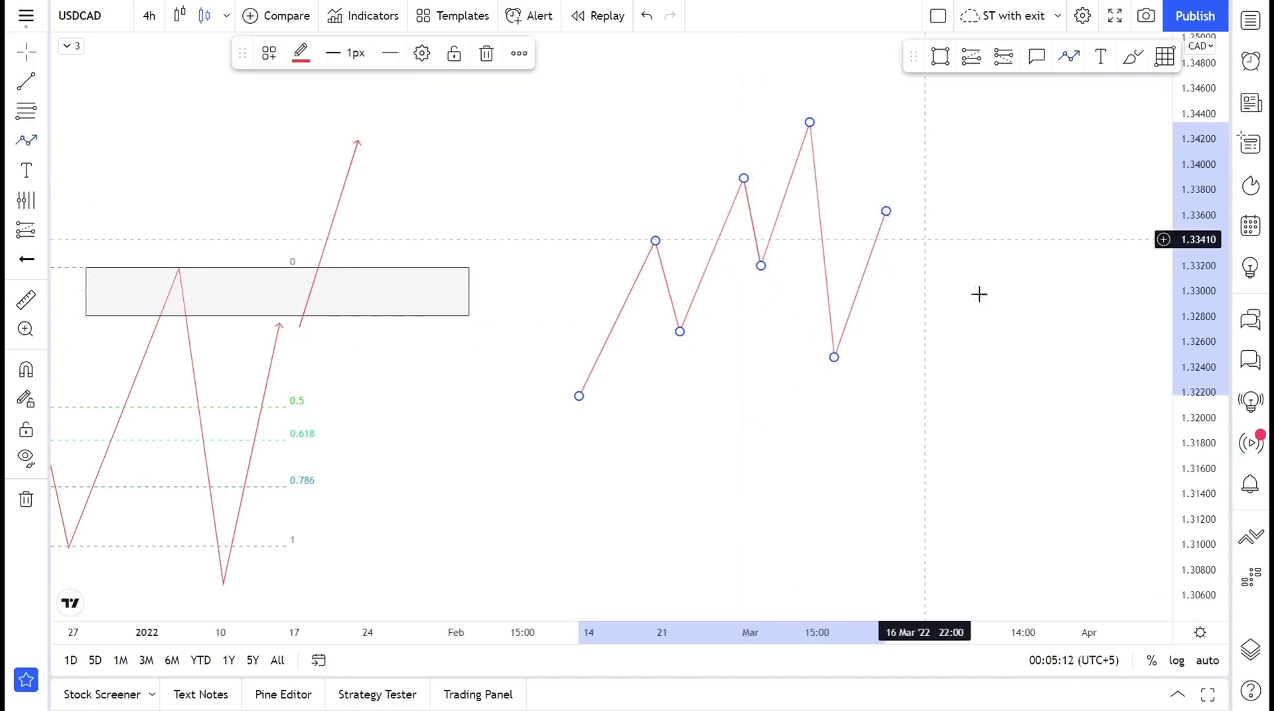
left_click(965, 291)
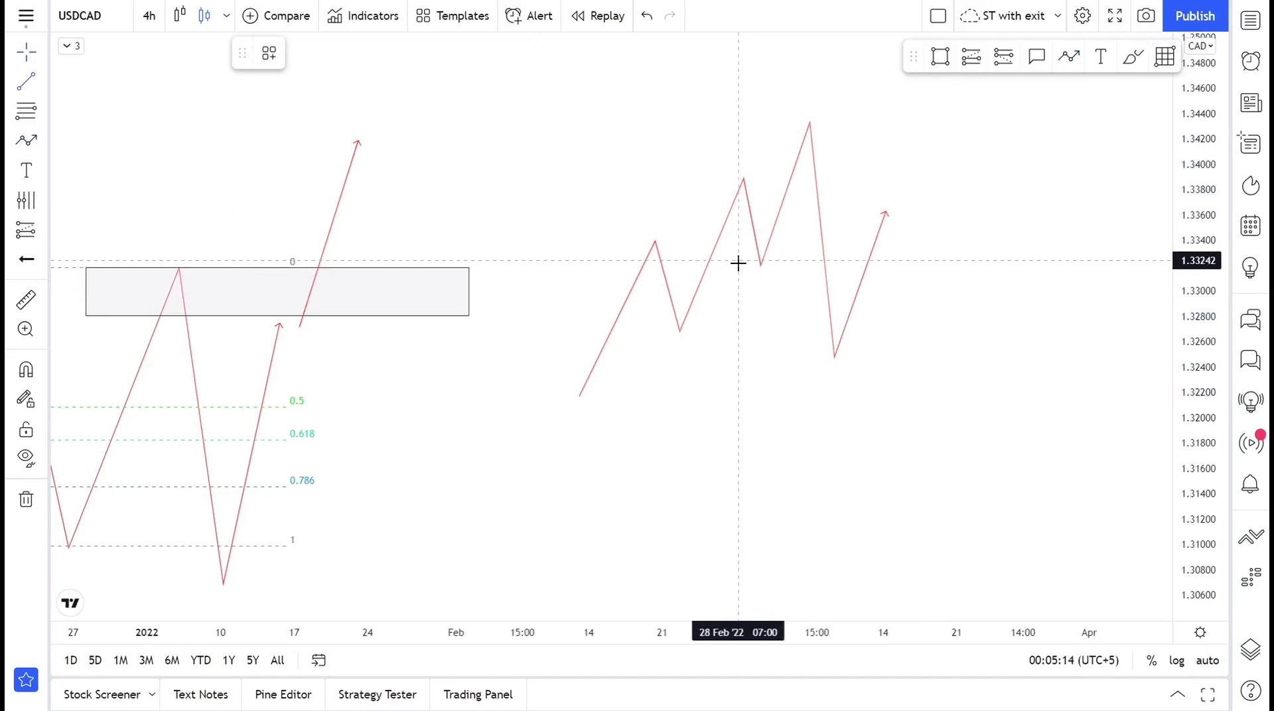
Mark the second path's swing low at about 1.332 with a short horizontal trend line reaching the falling leg.
left_click(827, 264)
left_click(770, 151)
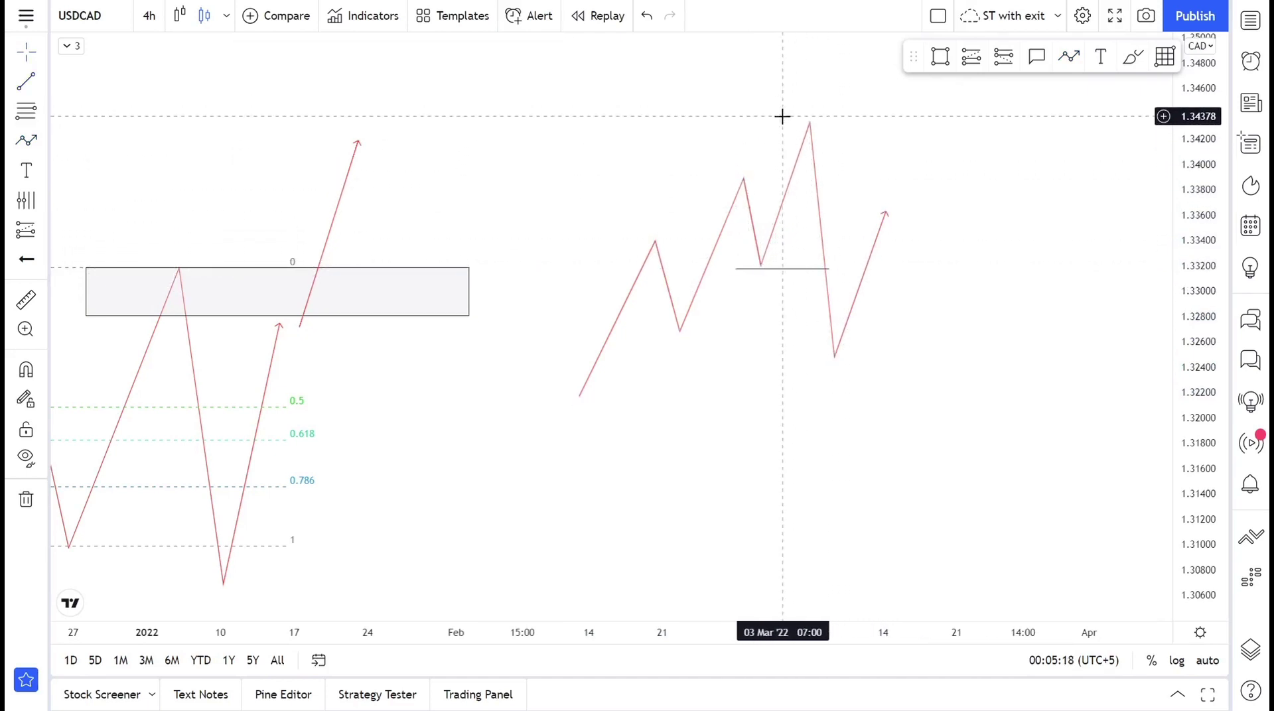
left_click(829, 318)
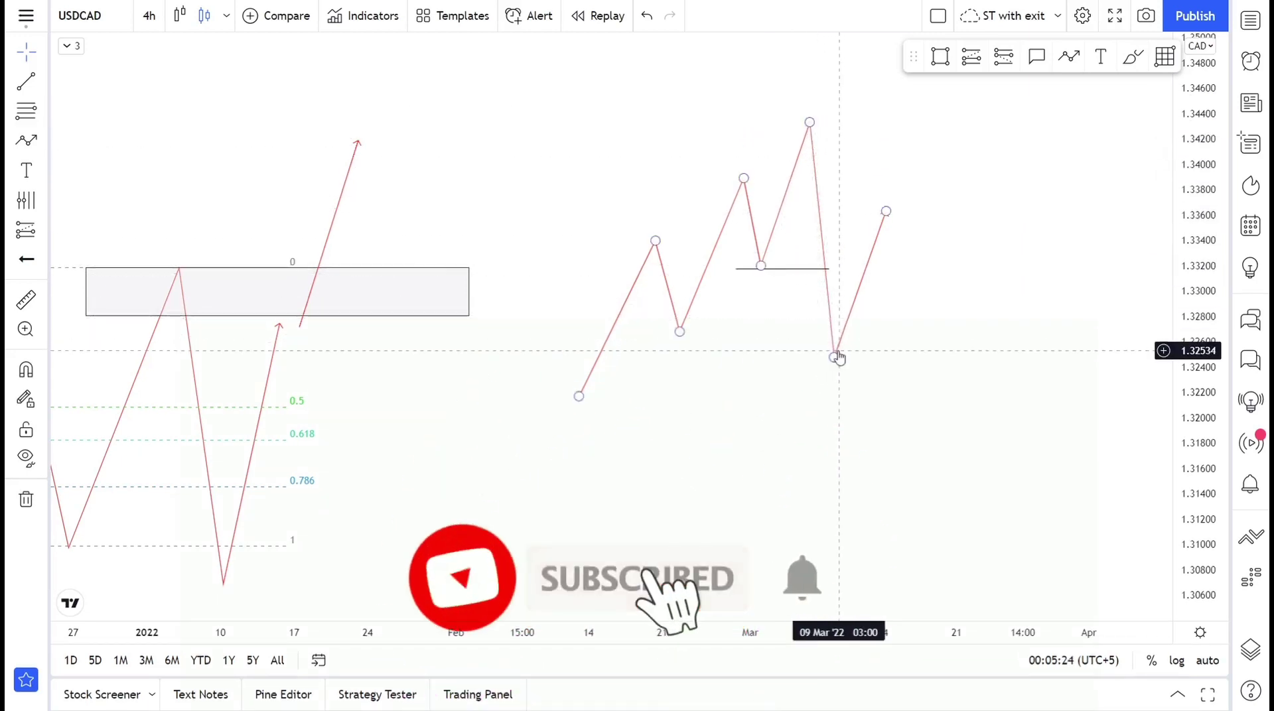
Lower the second path's last swing low to about 1.316 and raise its end point to about 1.340, below the highest swing.
mouse_move(835, 359)
left_mouse_down()
mouse_move(824, 294)
mouse_move(756, 256)
mouse_move(765, 275)
mouse_move(825, 293)
mouse_move(787, 341)
mouse_move(683, 330)
mouse_move(822, 377)
mouse_move(606, 404)
mouse_move(822, 440)
mouse_move(834, 475)
left_mouse_up()
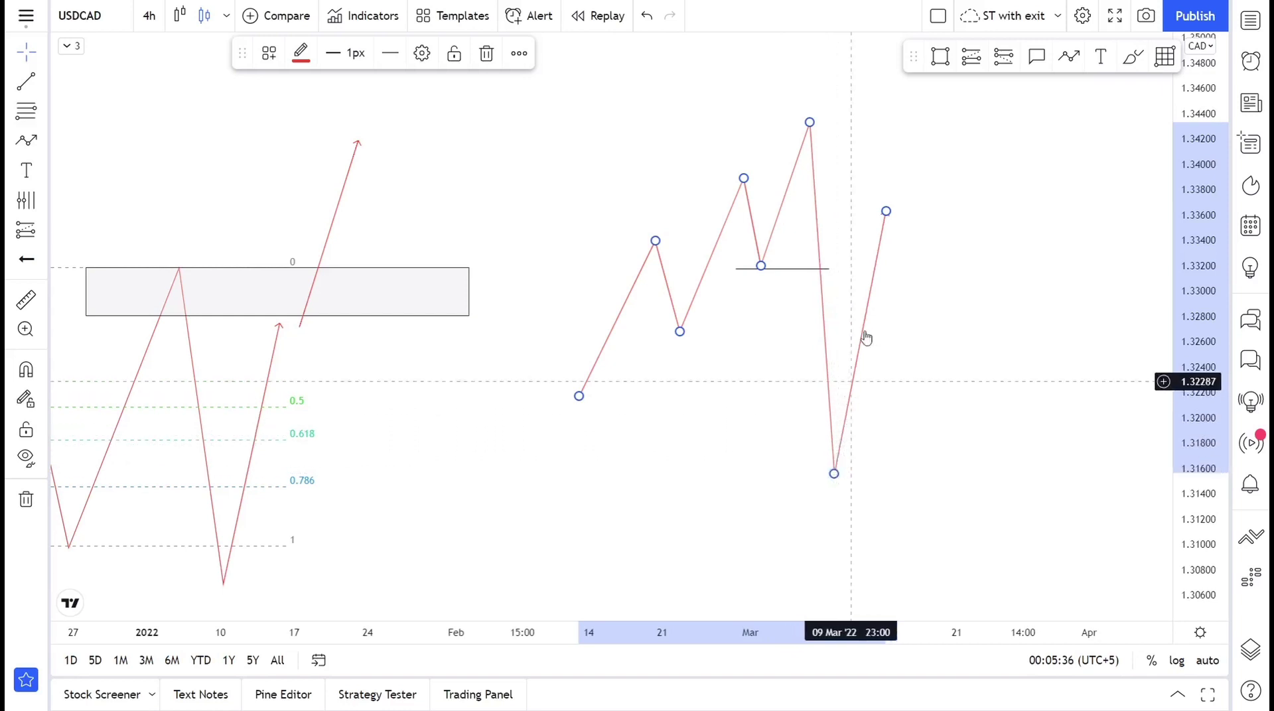
left_click_drag(886, 211, 896, 74)
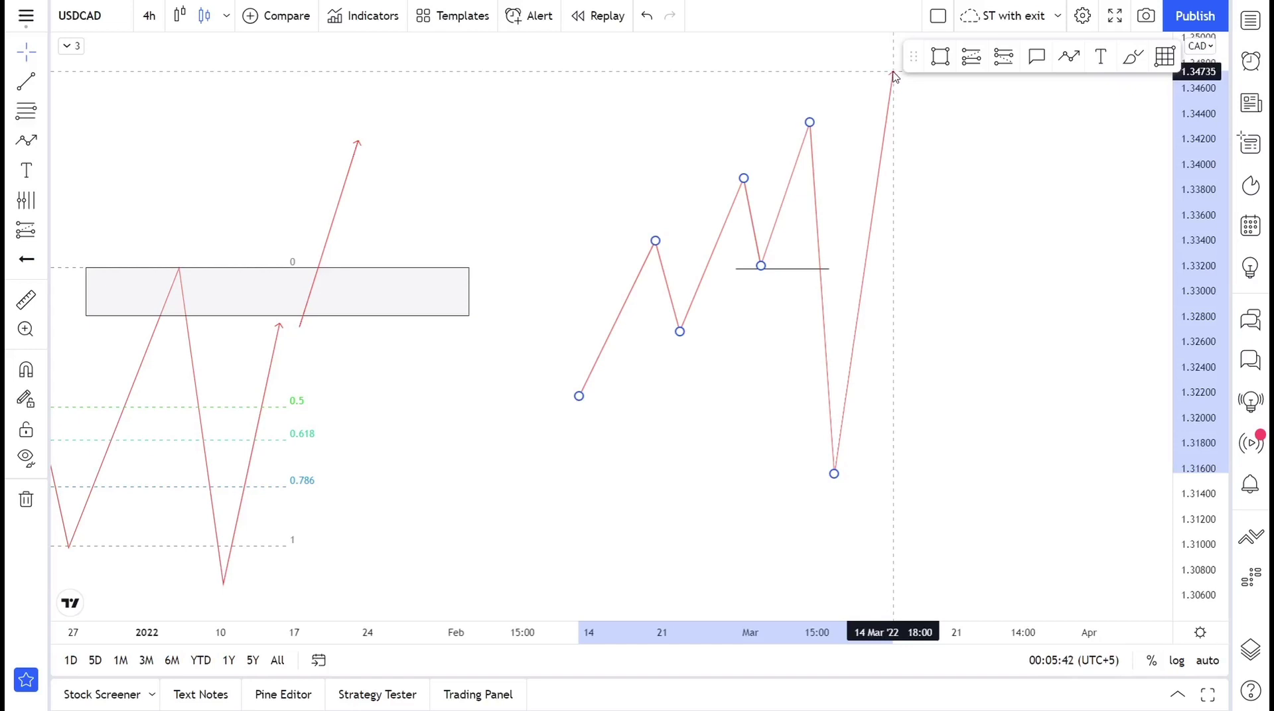
left_click_drag(894, 75, 890, 90)
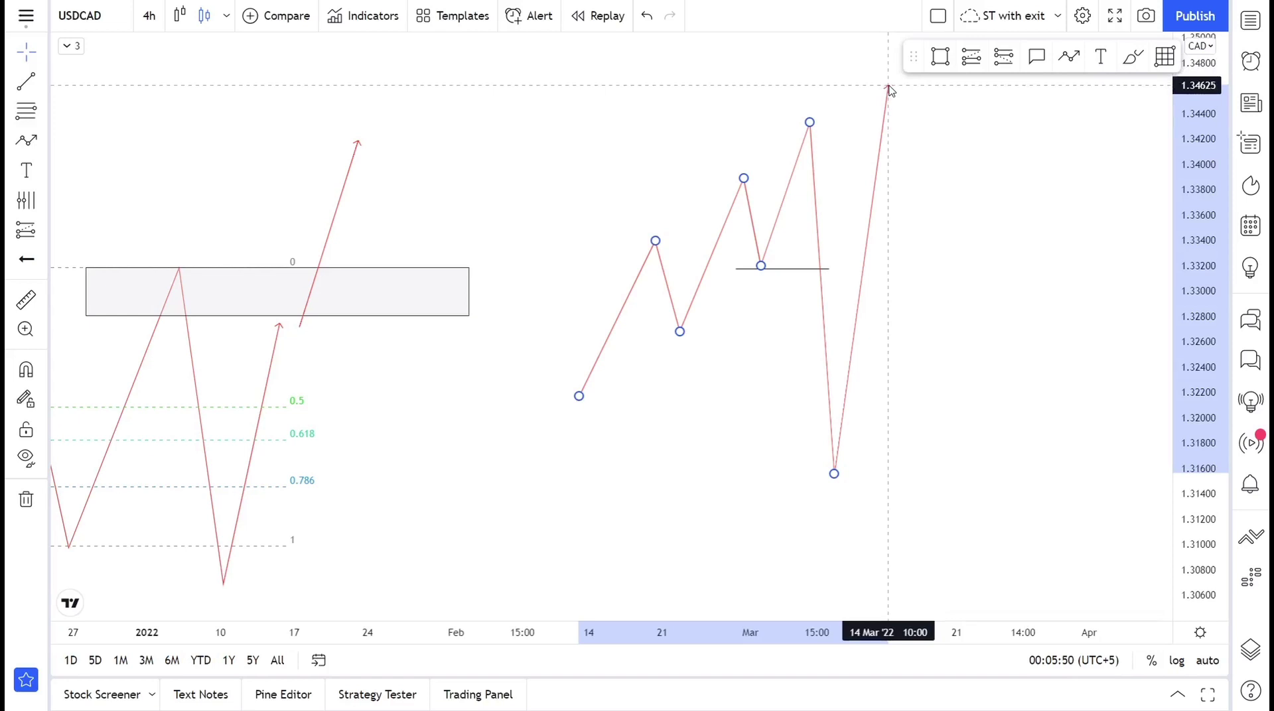
left_click_drag(883, 124, 890, 159)
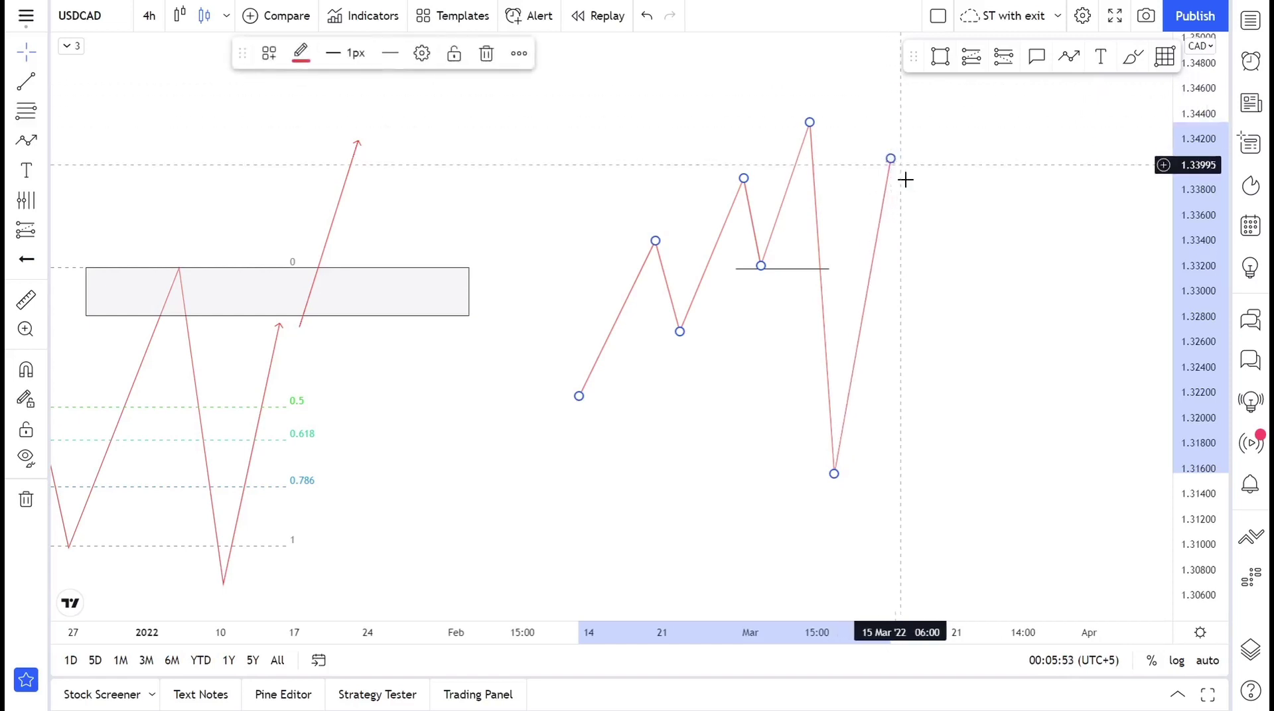
Draw a falling arrow path from the second path's end at about 1.340 down to about 1.321.
left_click(1068, 61)
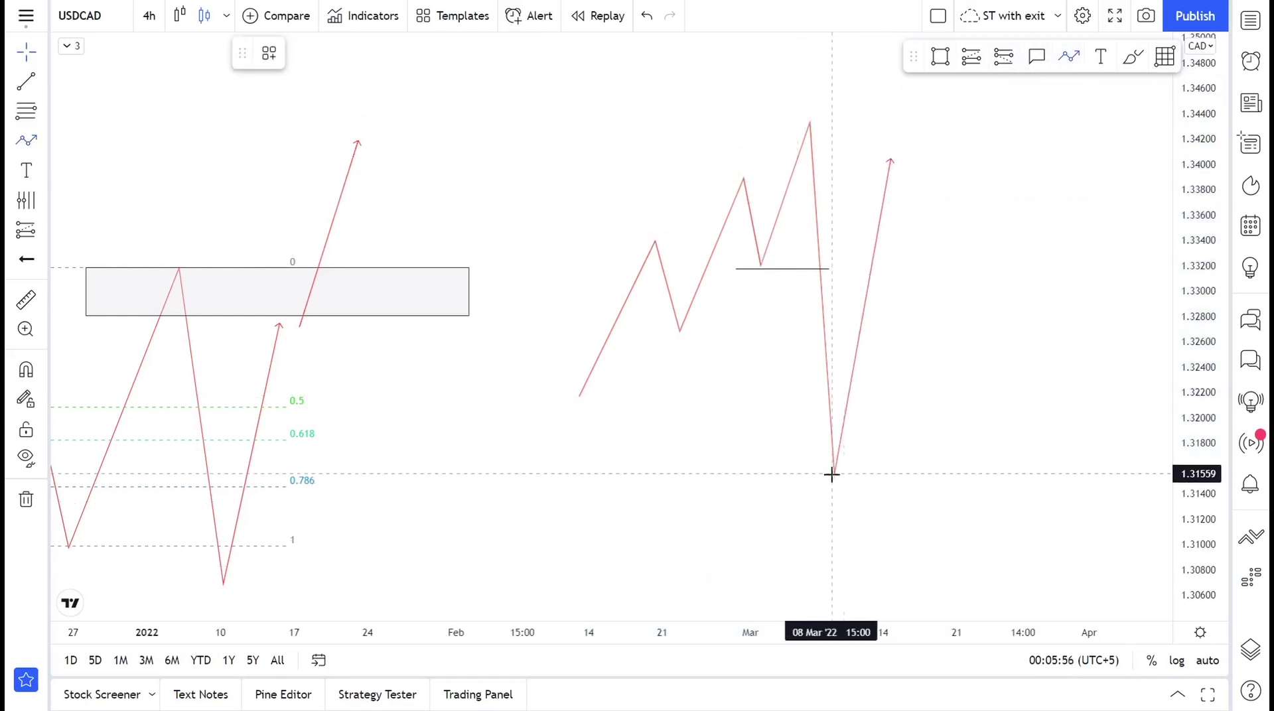
left_click(893, 161)
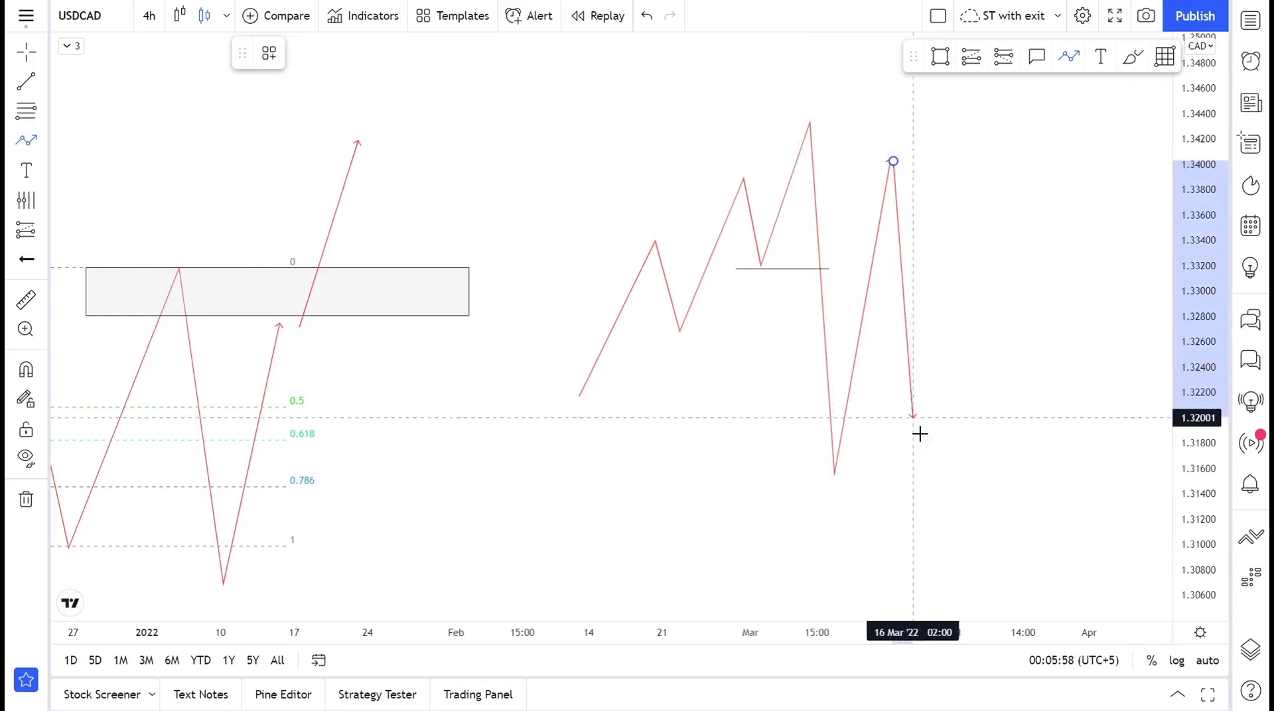
double_click(931, 404)
Raise the second path's last swing low to about 1.3286, just below the horizontal trend line.
left_click(833, 473)
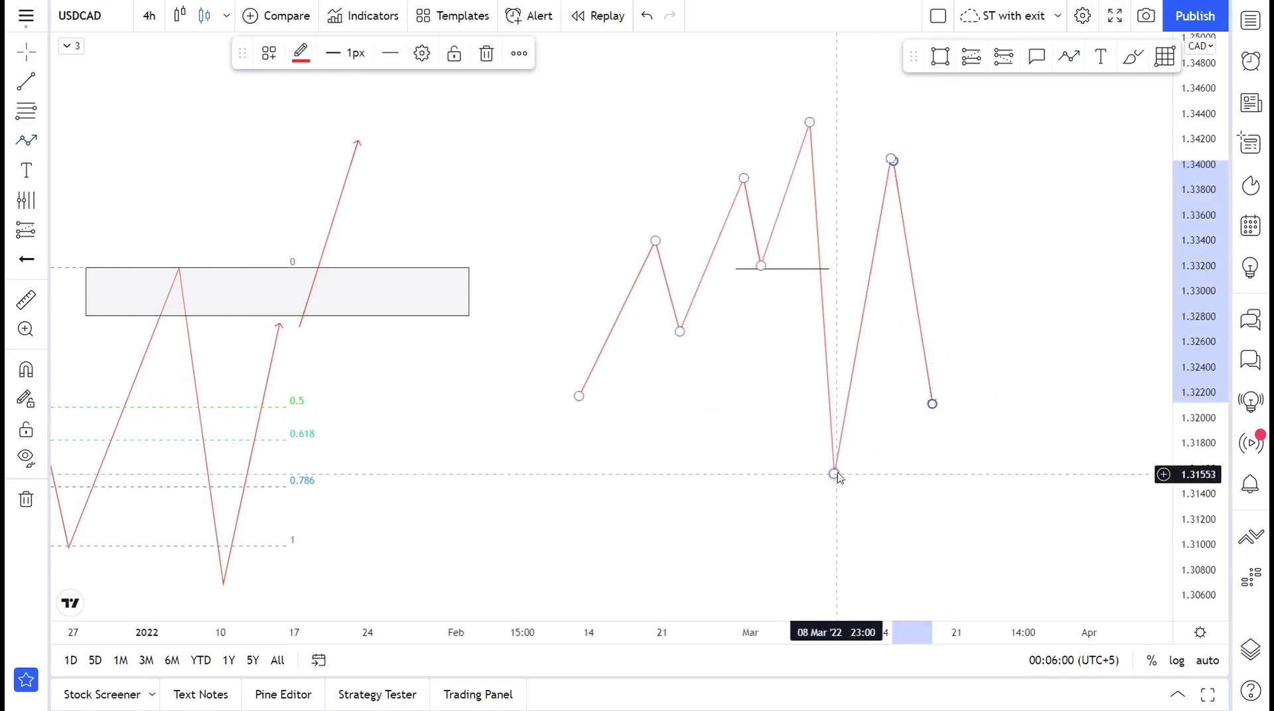
left_click_drag(834, 473, 836, 309)
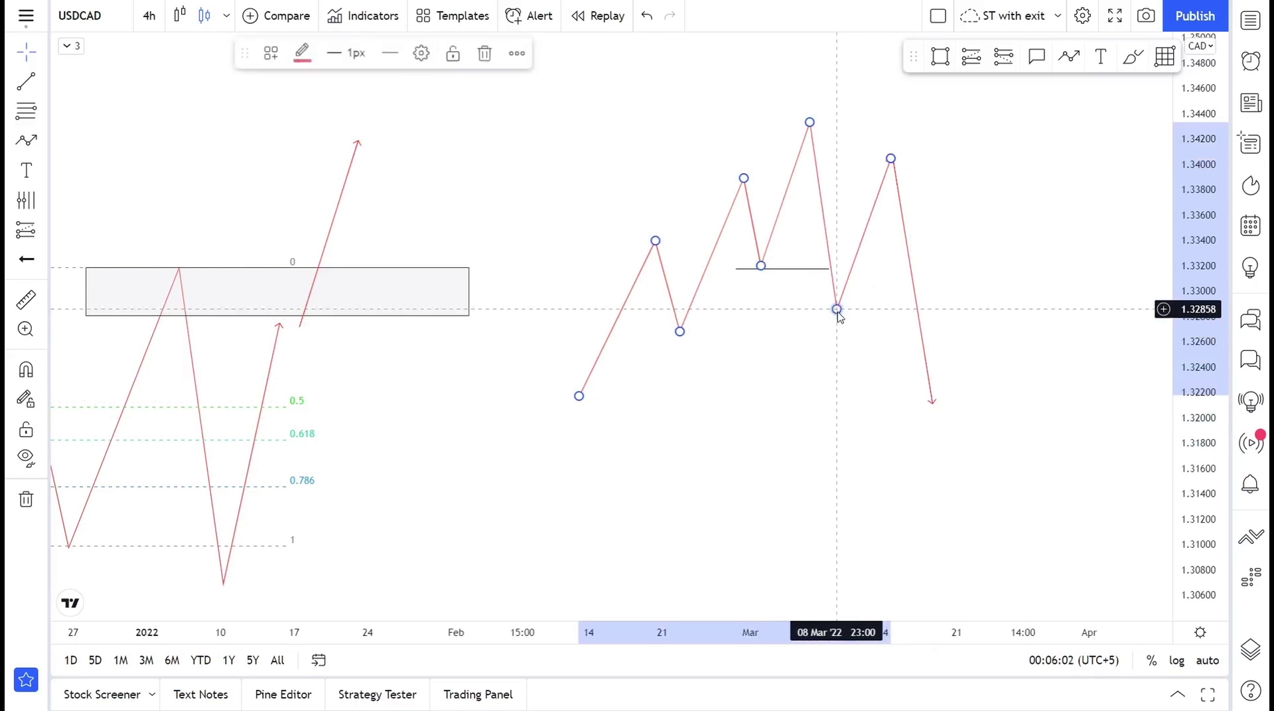
left_click(833, 361)
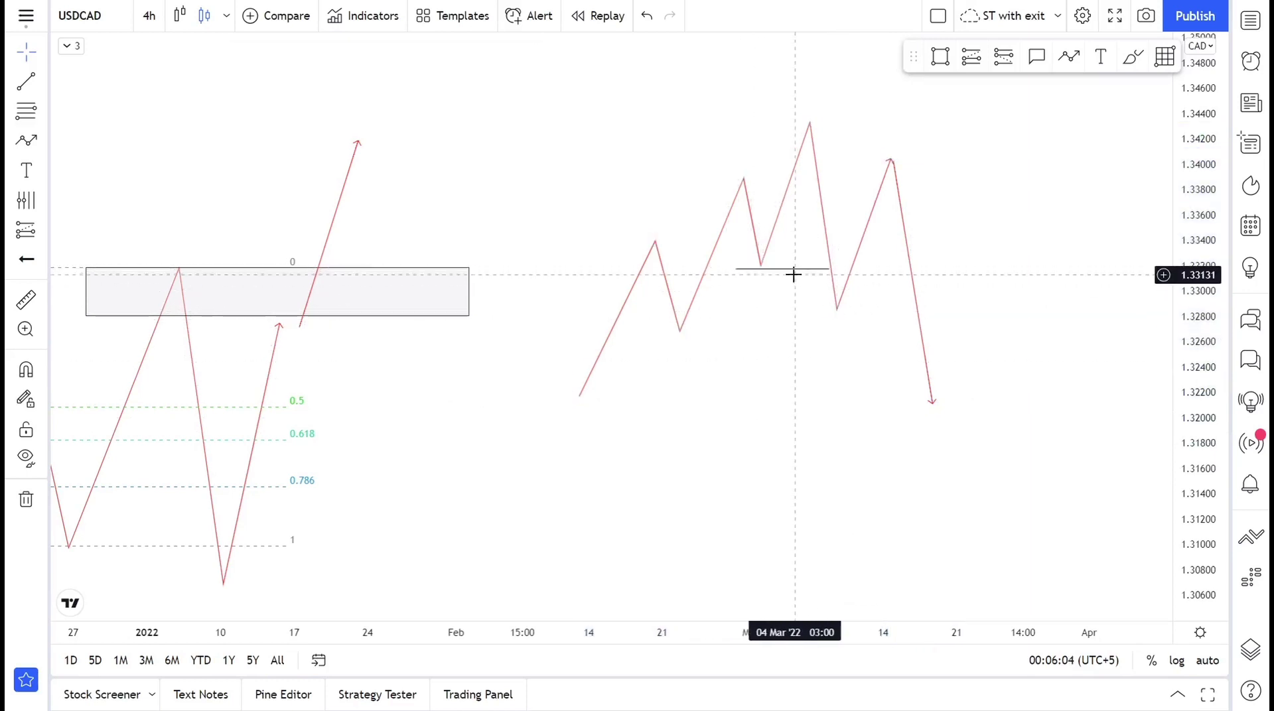
Mark the second path's last swing low at about 1.3284 with a horizontal trend line reaching the falling arrow leg.
left_click(773, 313)
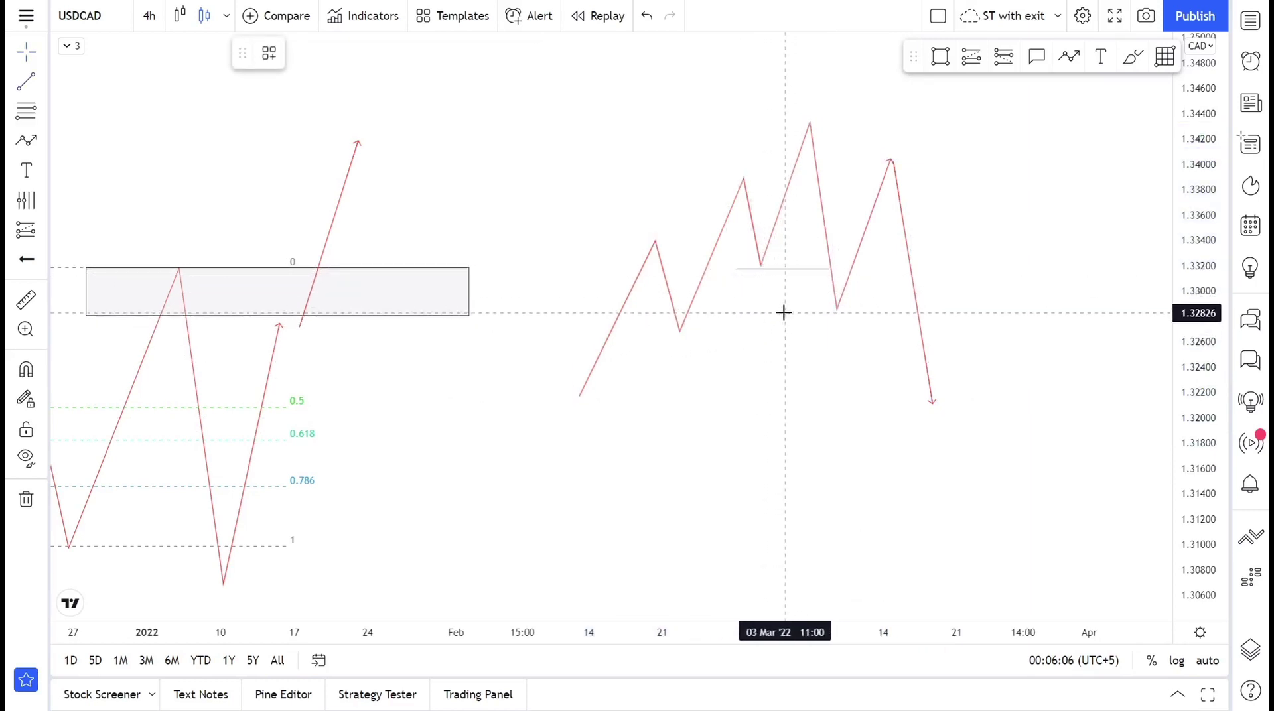
left_click(787, 312)
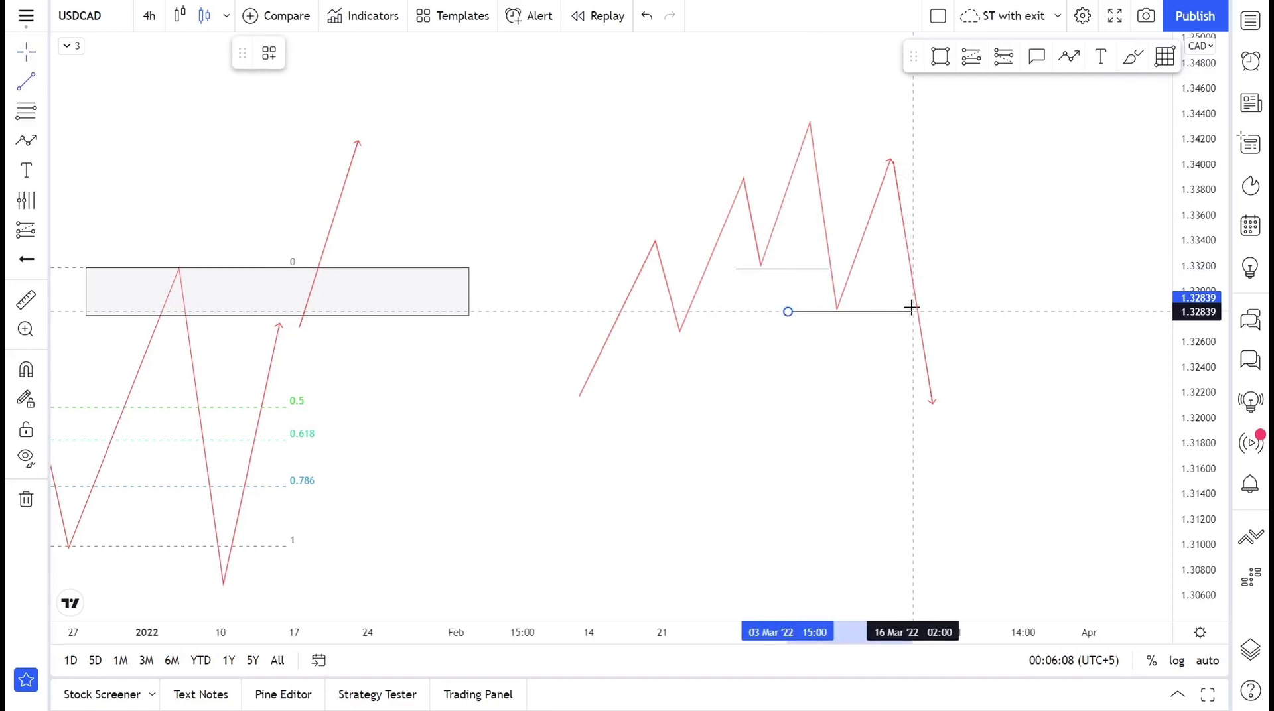
left_click(911, 308)
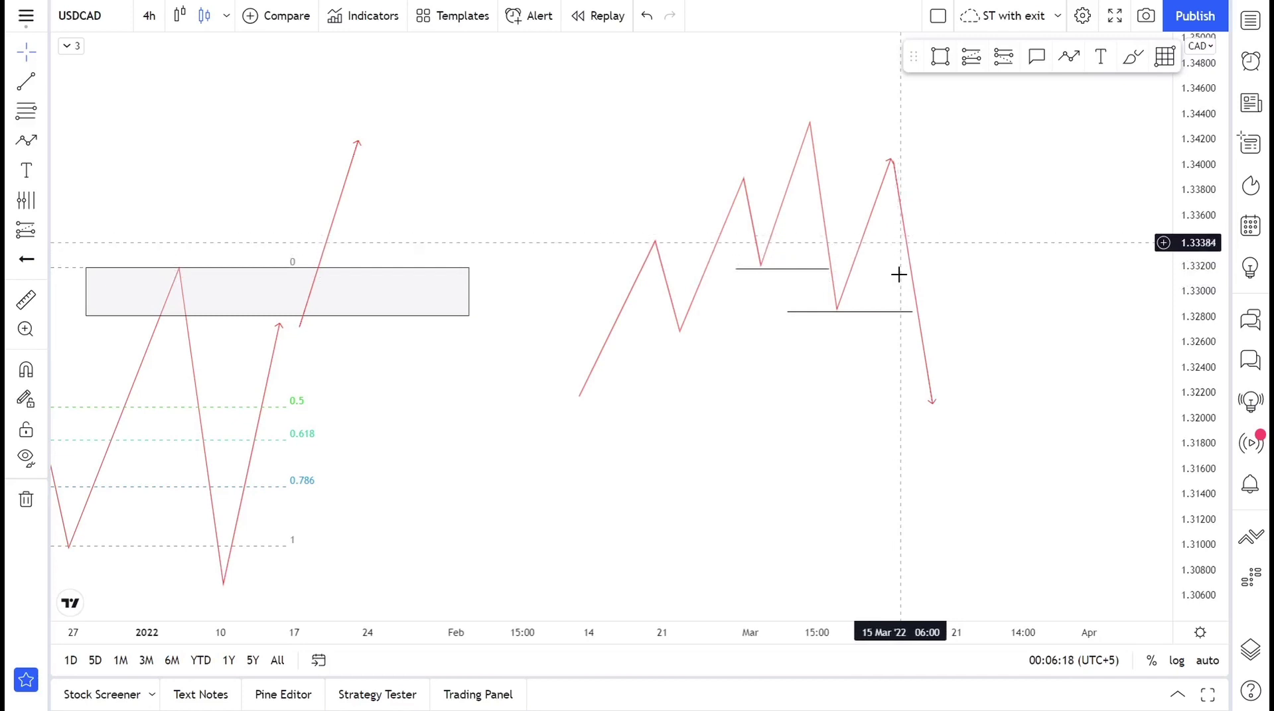
Draw an arrow path beside the falling arrow's tip, rising from about 1.321 to about 1.335 and falling to about 1.311.
left_click(1076, 62)
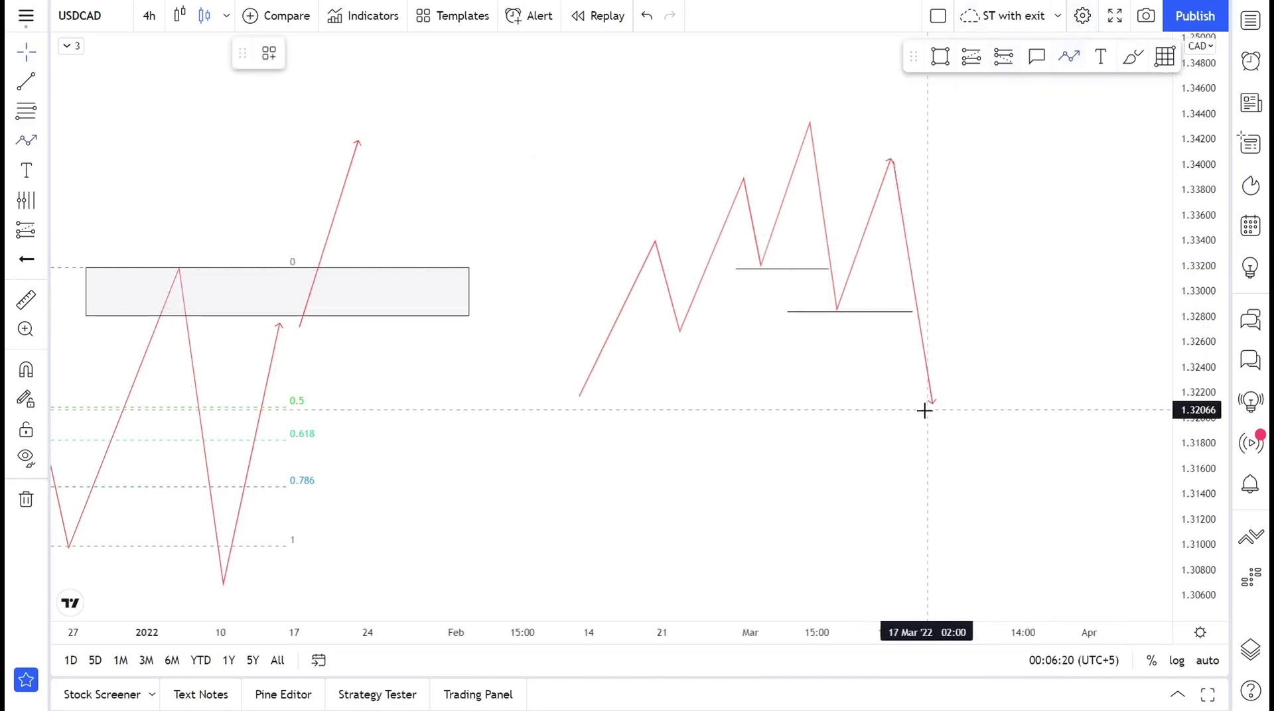
left_click(944, 404)
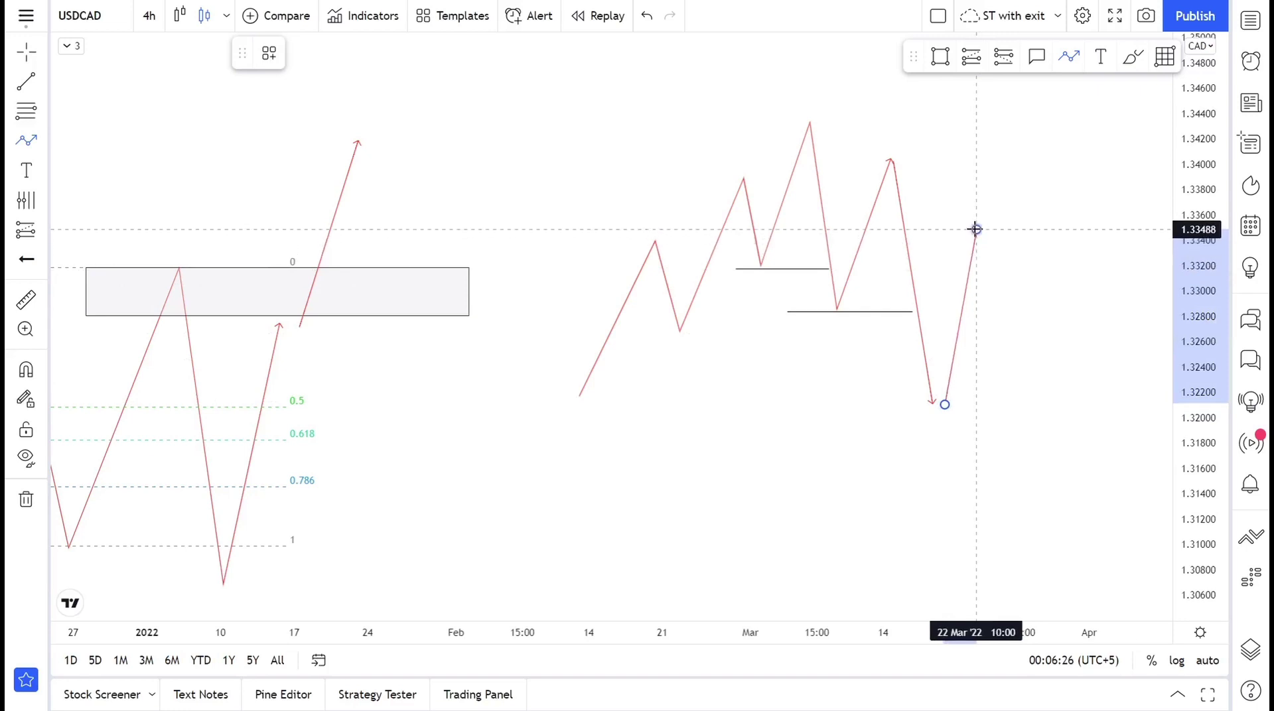
left_click(975, 229)
double_click(1057, 523)
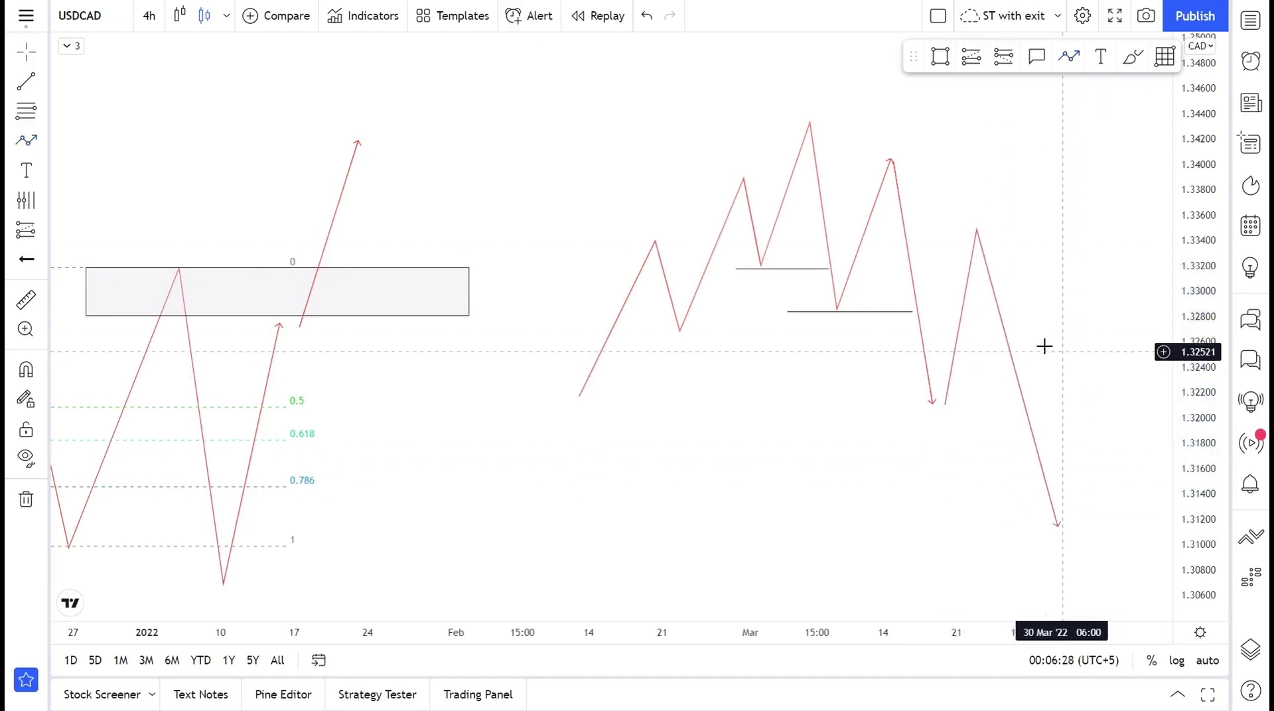
Place a Fibonacci retracement over the falling arrow leg, from its high at about 1.3405 down to about 1.321.
left_click(851, 158)
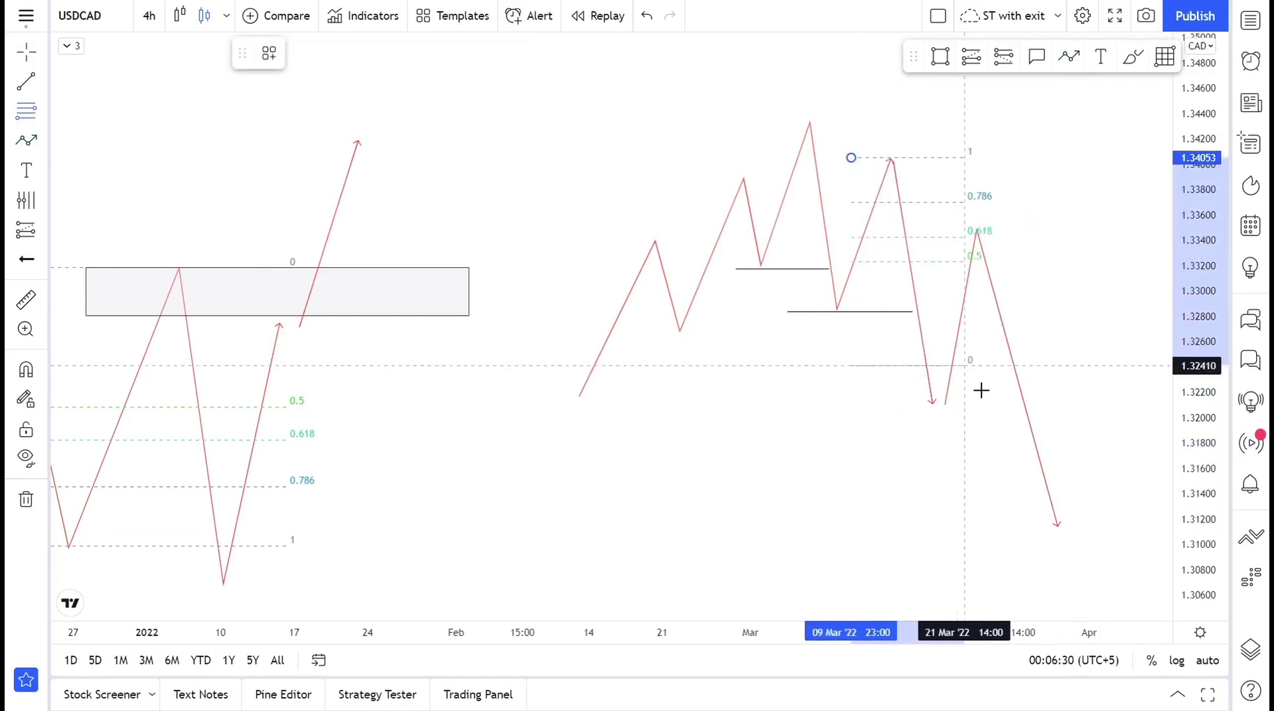
left_click(987, 404)
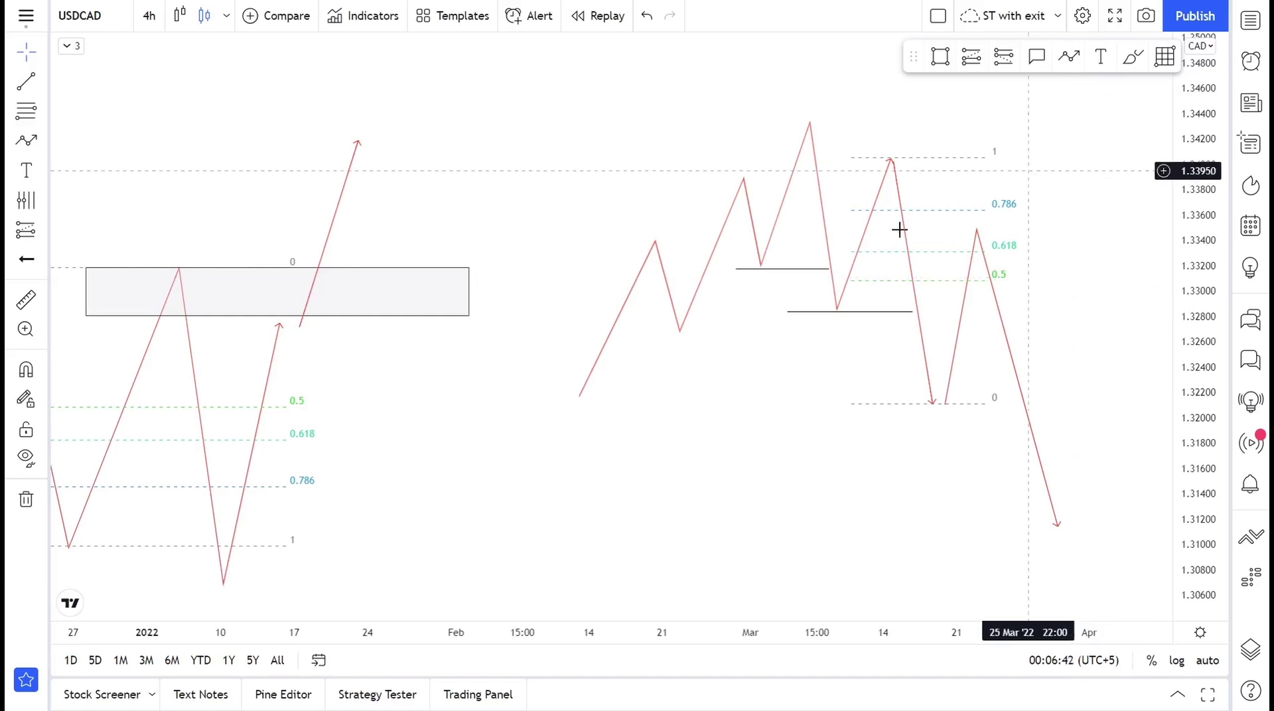
Move the first diagram's upper rising arrow so it starts exactly at the end of the first path.
left_click_drag(627, 218, 786, 203)
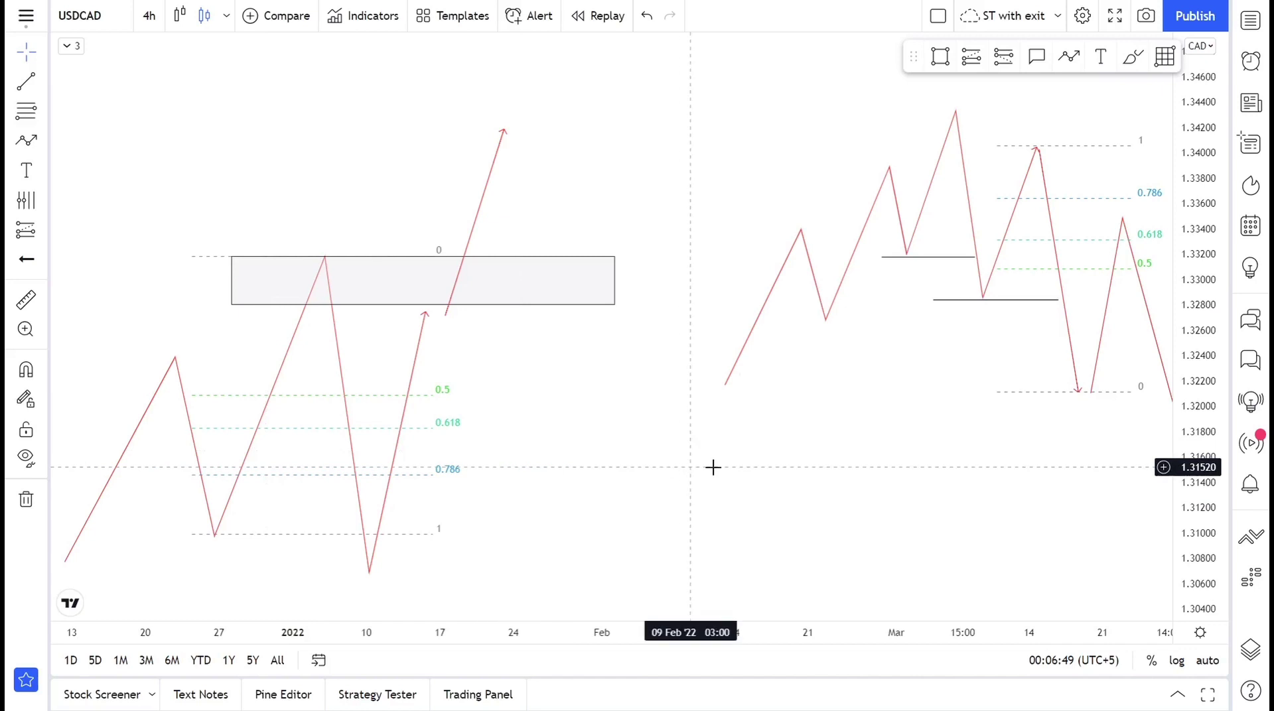
left_click_drag(663, 458, 836, 364)
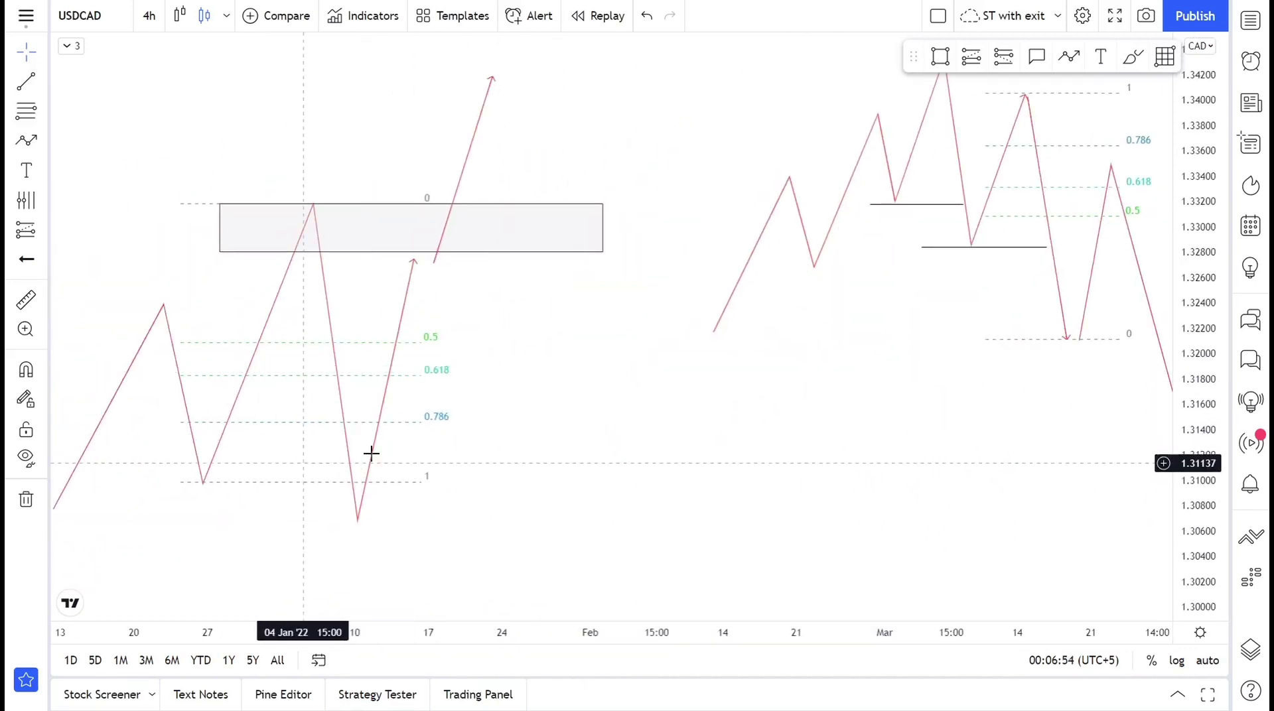
left_click_drag(466, 159, 445, 153)
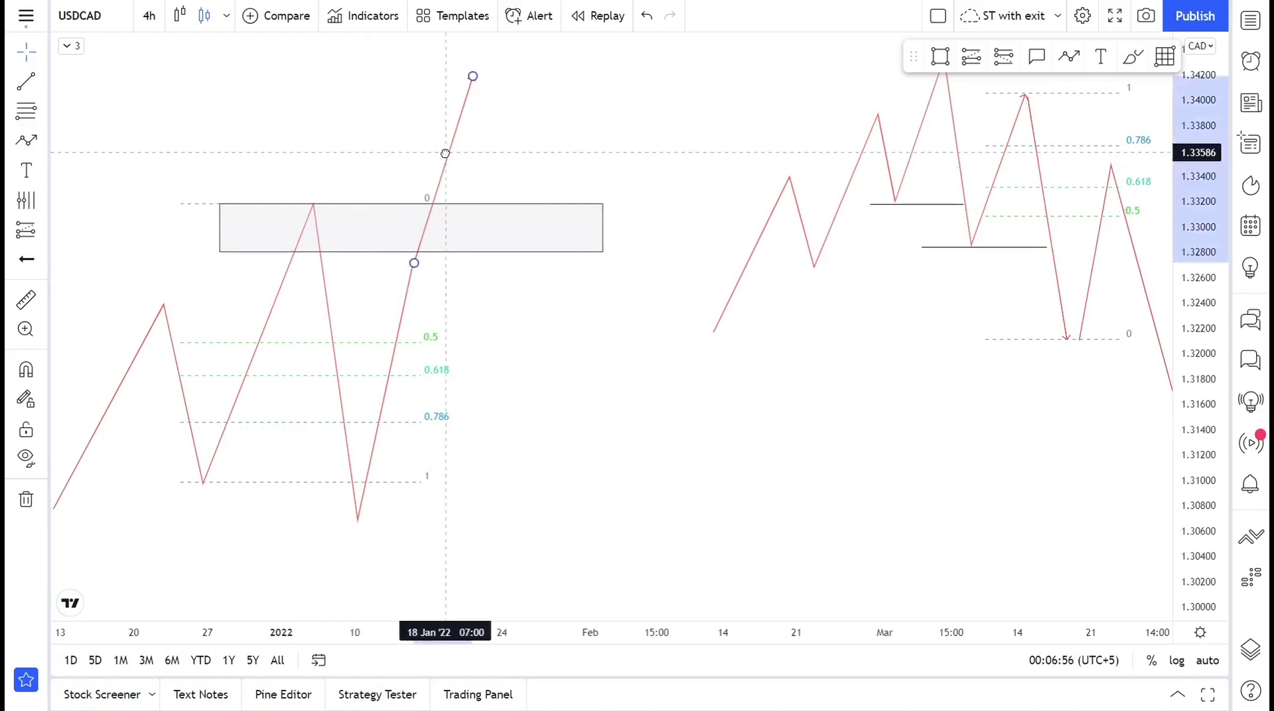
Return the price scale to the real USDCAD candles and examine the swings from late December to mid-February.
left_click_drag(683, 228, 415, 392)
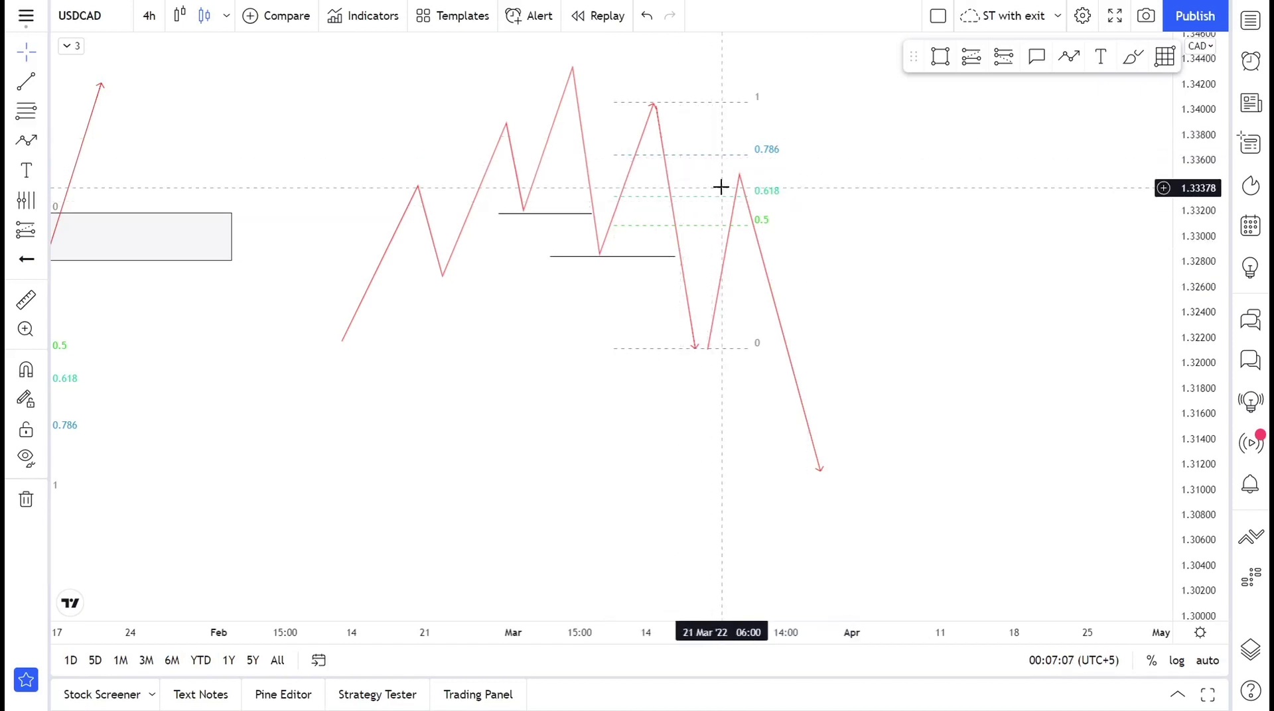
scroll(583, 298, "left", 5)
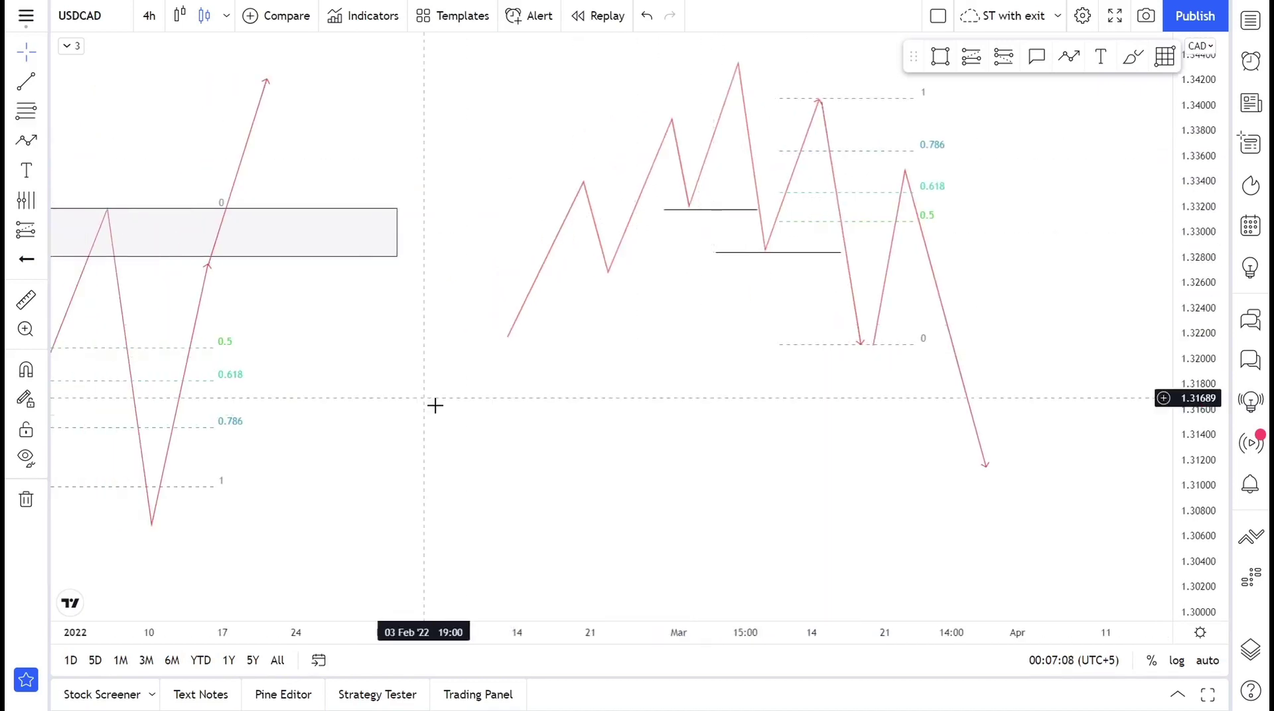
double_click(1215, 287)
scroll(611, 287, "down", 2)
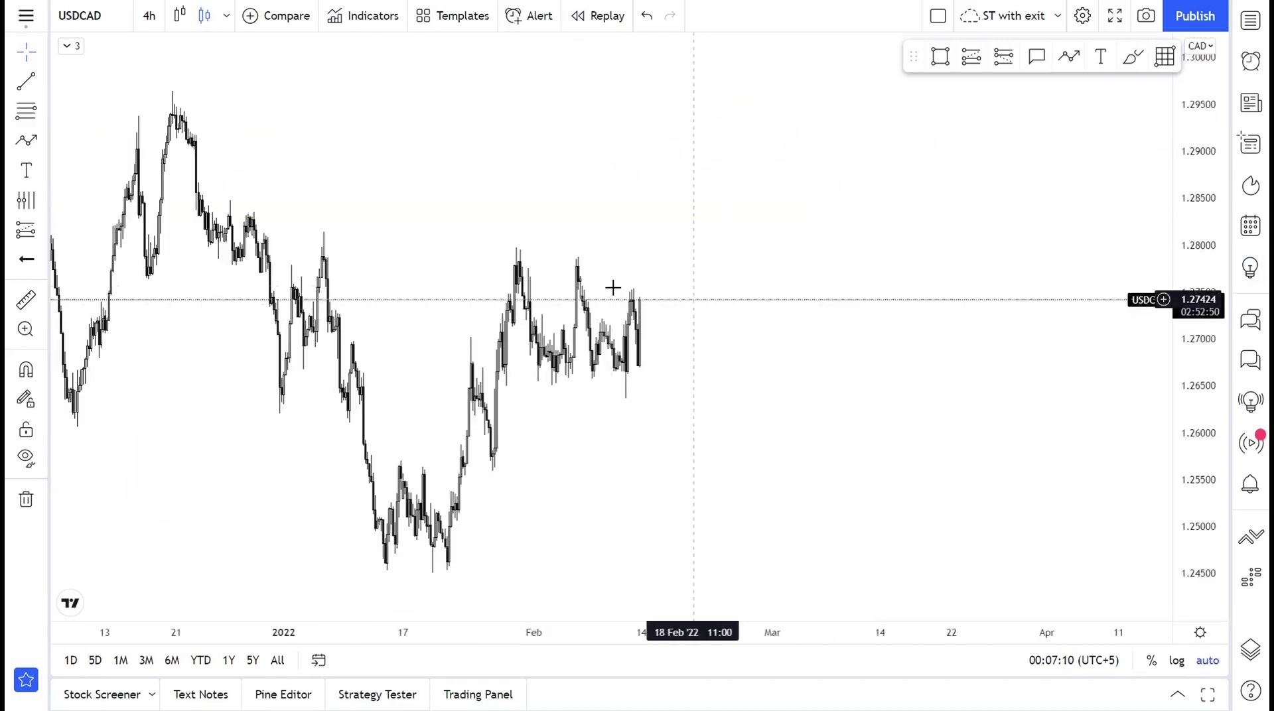
scroll(506, 313, "up", 4)
left_click_drag(355, 340, 743, 211)
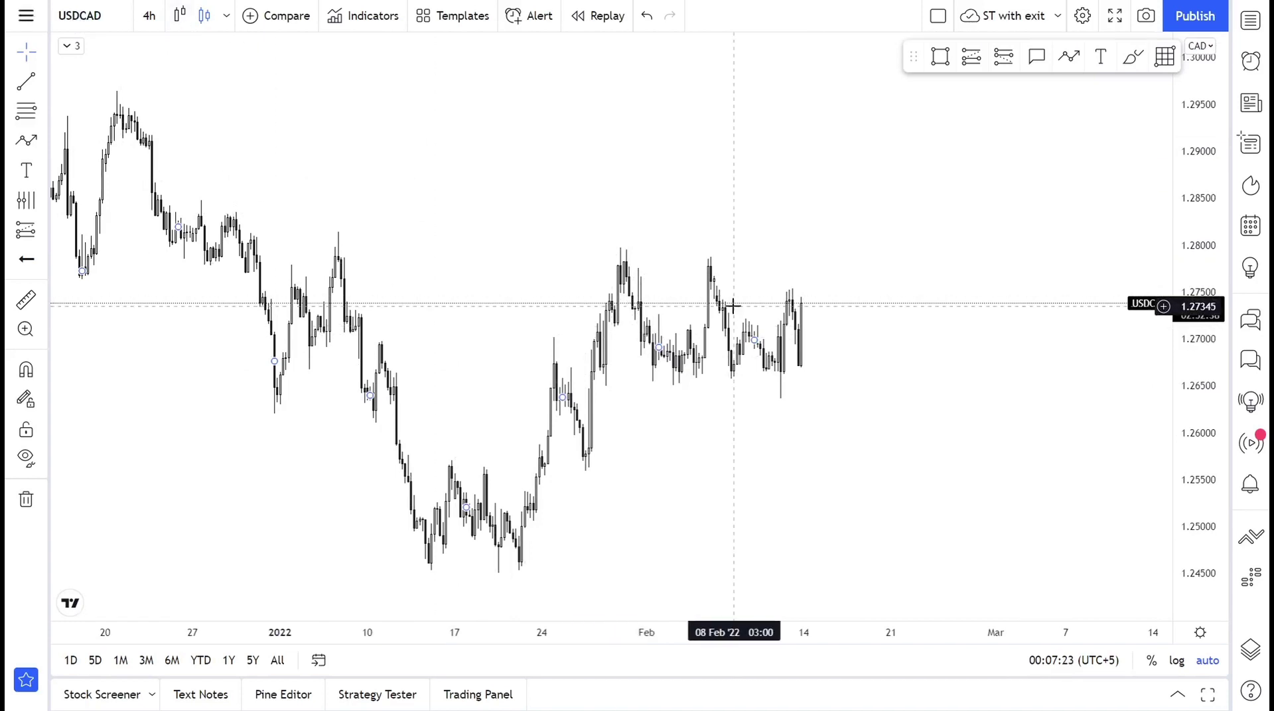
scroll(515, 321, "up", 3)
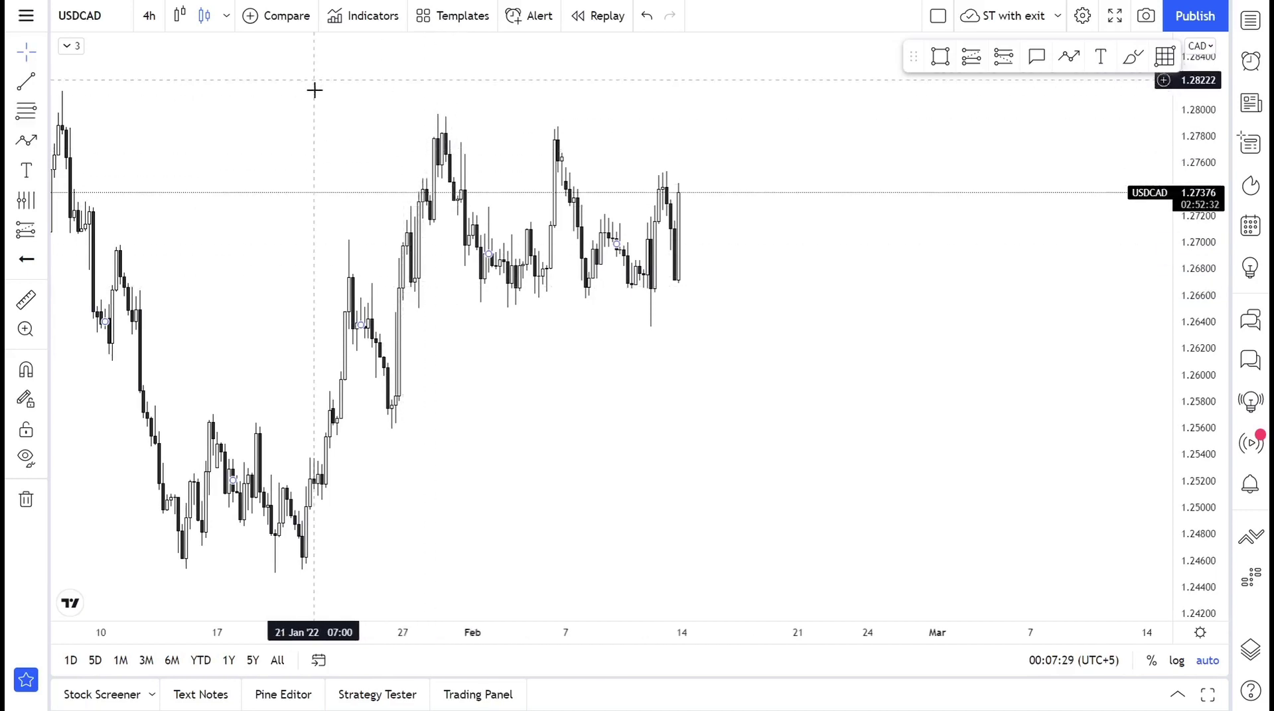
left_click_drag(373, 197, 449, 216)
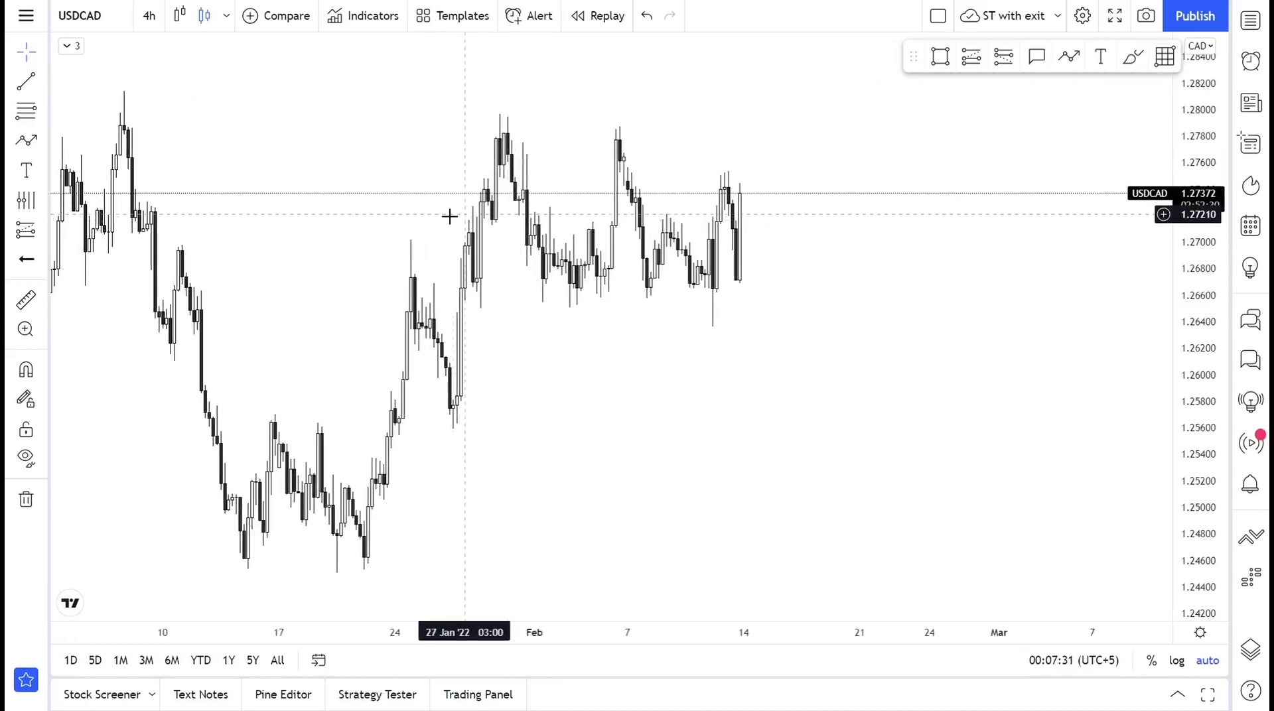
left_click_drag(363, 230, 475, 232)
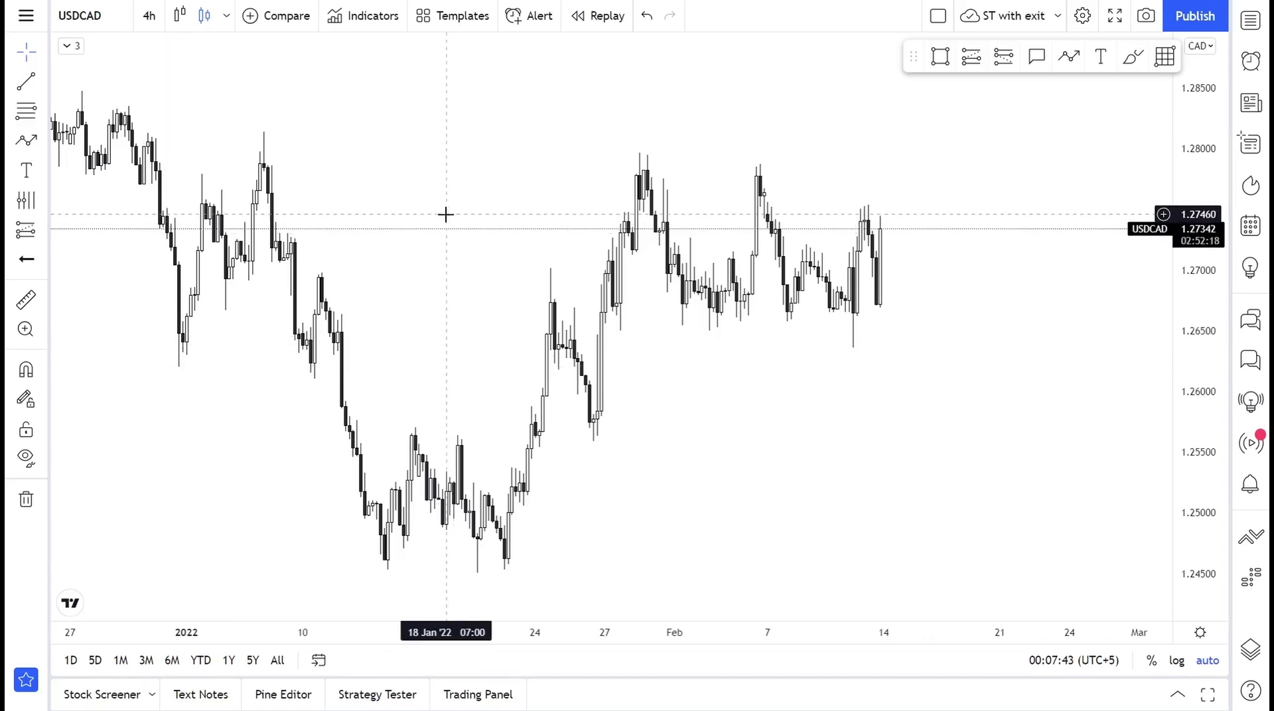
Mark the early-January swing low at about 1.262 with a horizontal trend line and circle the swing high after it with the Brush.
left_click(179, 367)
left_click(334, 367)
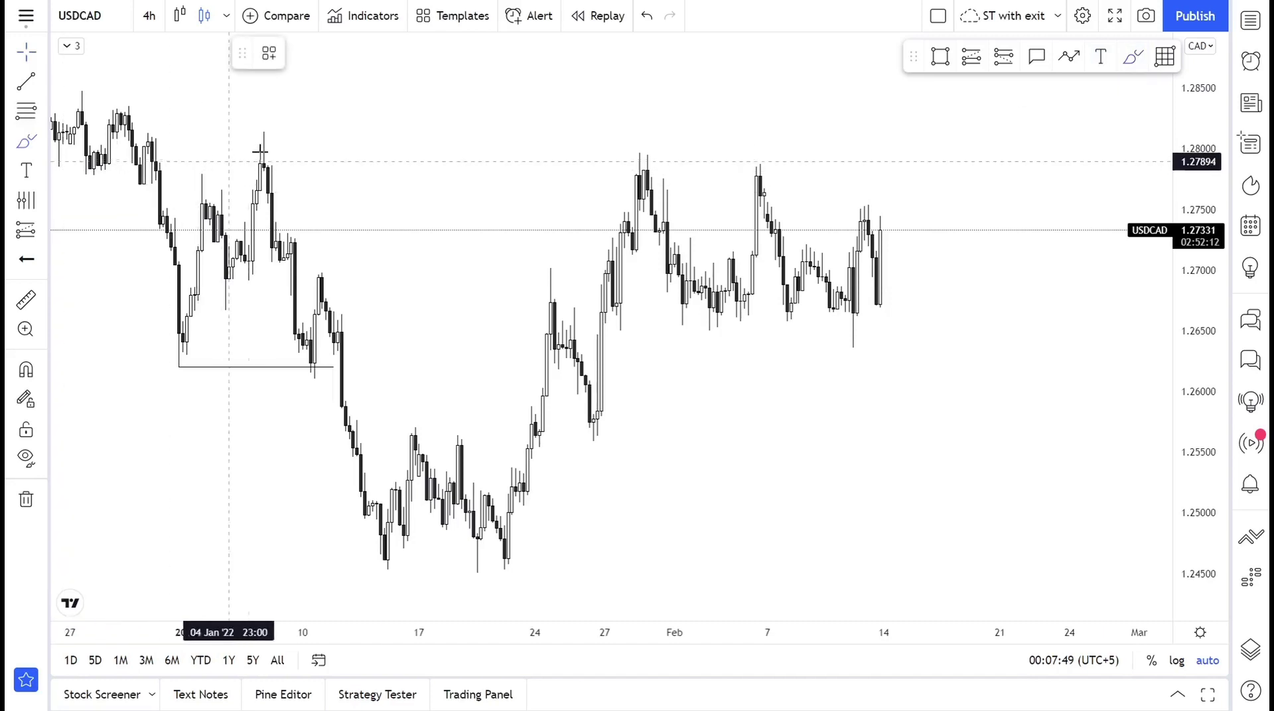
left_click_drag(241, 128, 278, 114)
Trace the January decline with the Brush, underline its lows, and sketch the swings of the following rise.
left_click_drag(316, 276, 367, 551)
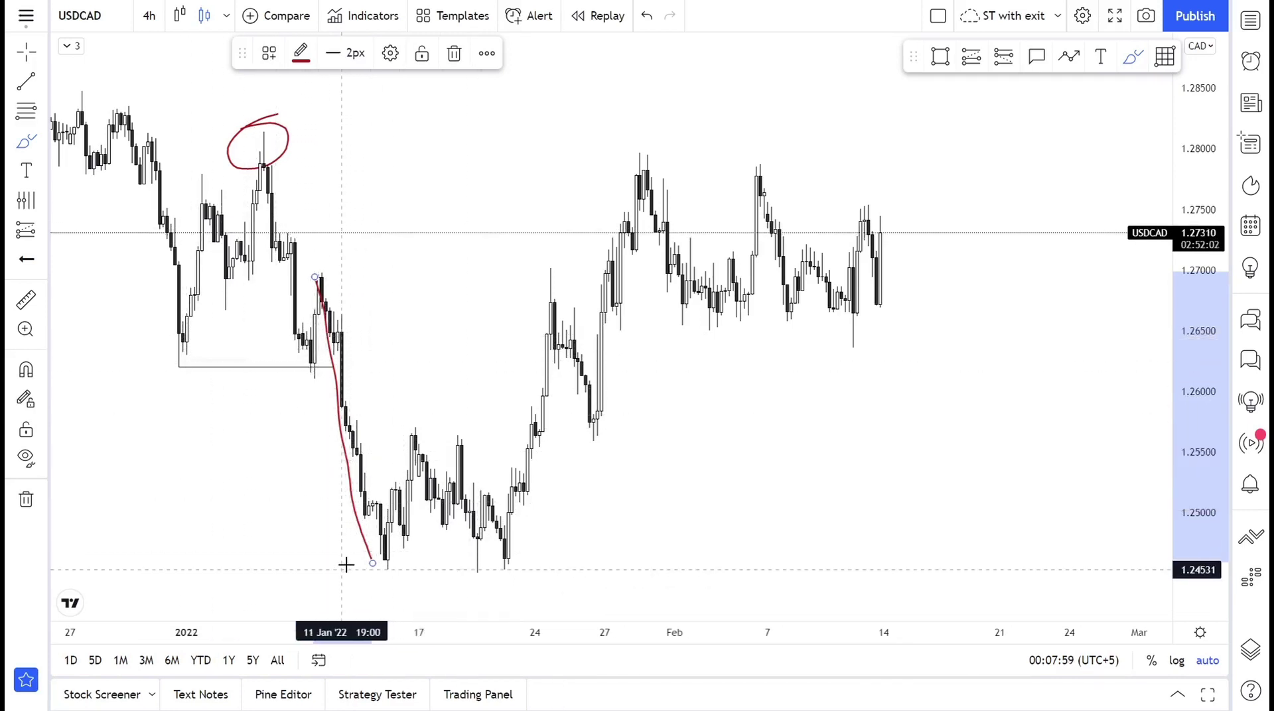
mouse_move(352, 565)
left_mouse_down()
mouse_move(546, 585)
mouse_move(496, 504)
left_mouse_up()
mouse_move(419, 441)
left_mouse_down()
mouse_move(456, 531)
mouse_move(467, 461)
mouse_move(496, 570)
left_mouse_up()
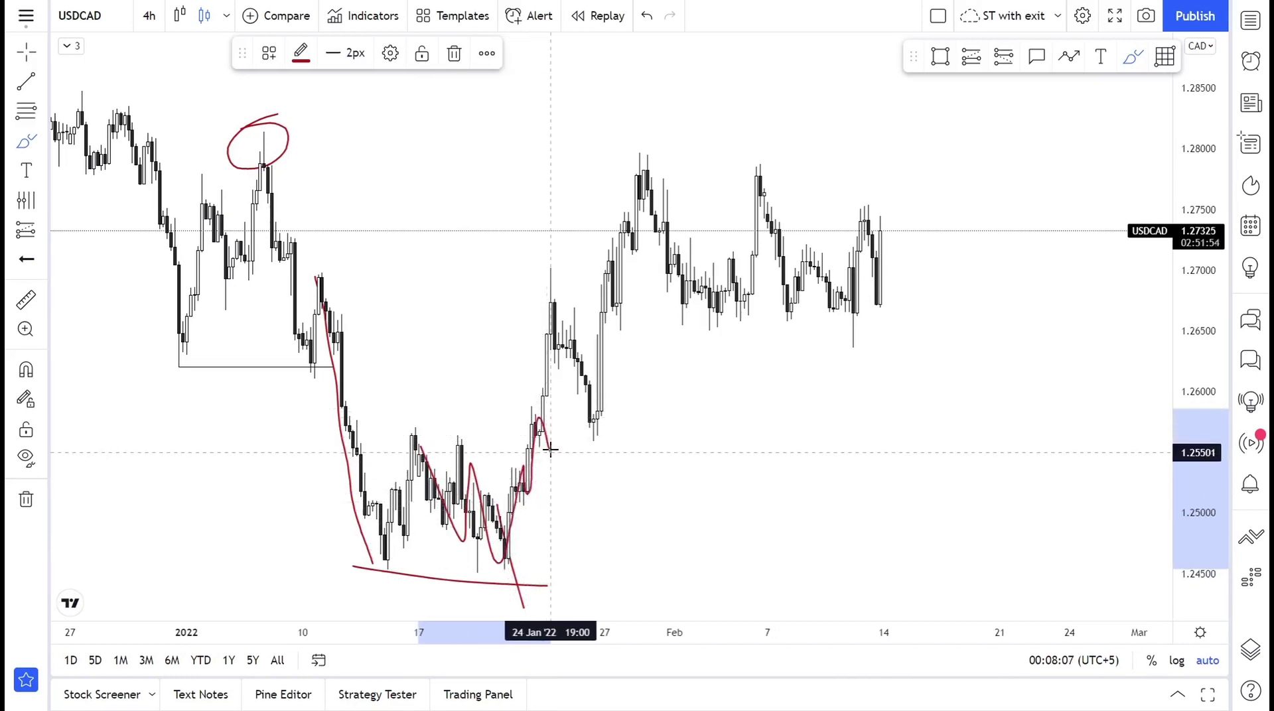
mouse_move(550, 449)
left_mouse_down()
mouse_move(557, 305)
mouse_move(585, 446)
left_mouse_up()
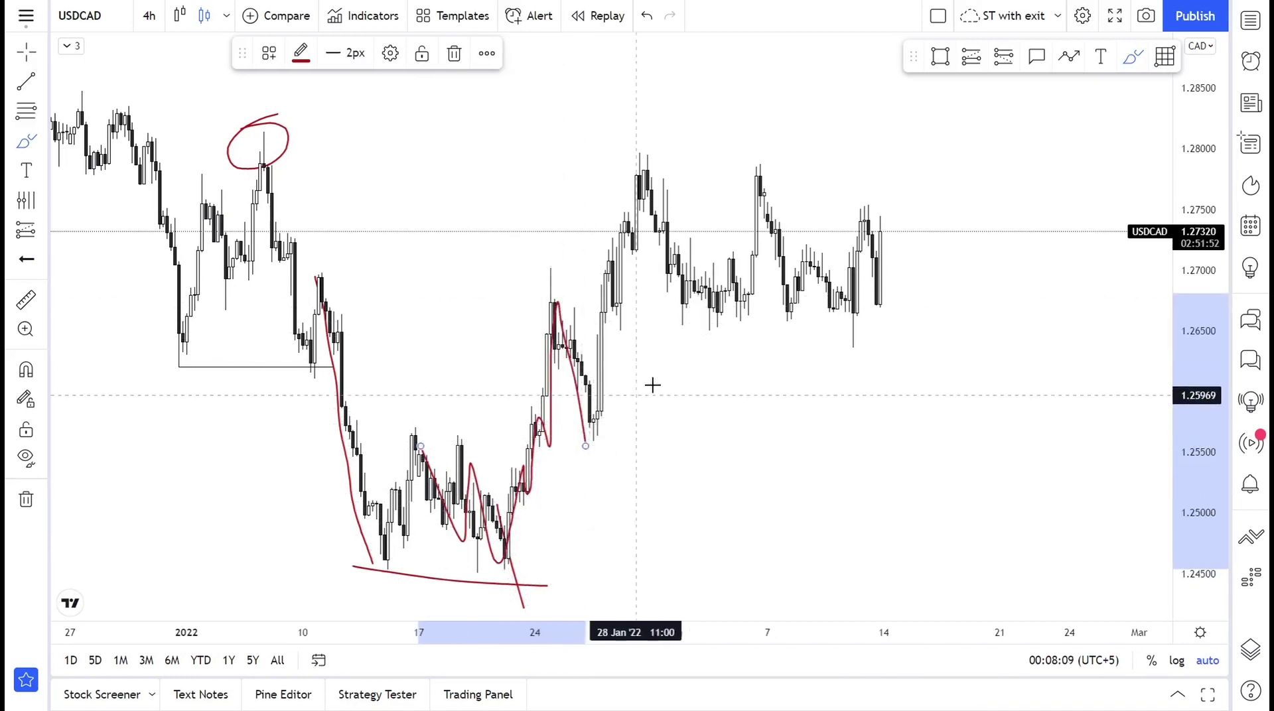
left_click_drag(690, 361, 736, 365)
Undo the brush strokes at the January lows and along the rise, keeping the stroke on the decline.
key("ctrl+z")
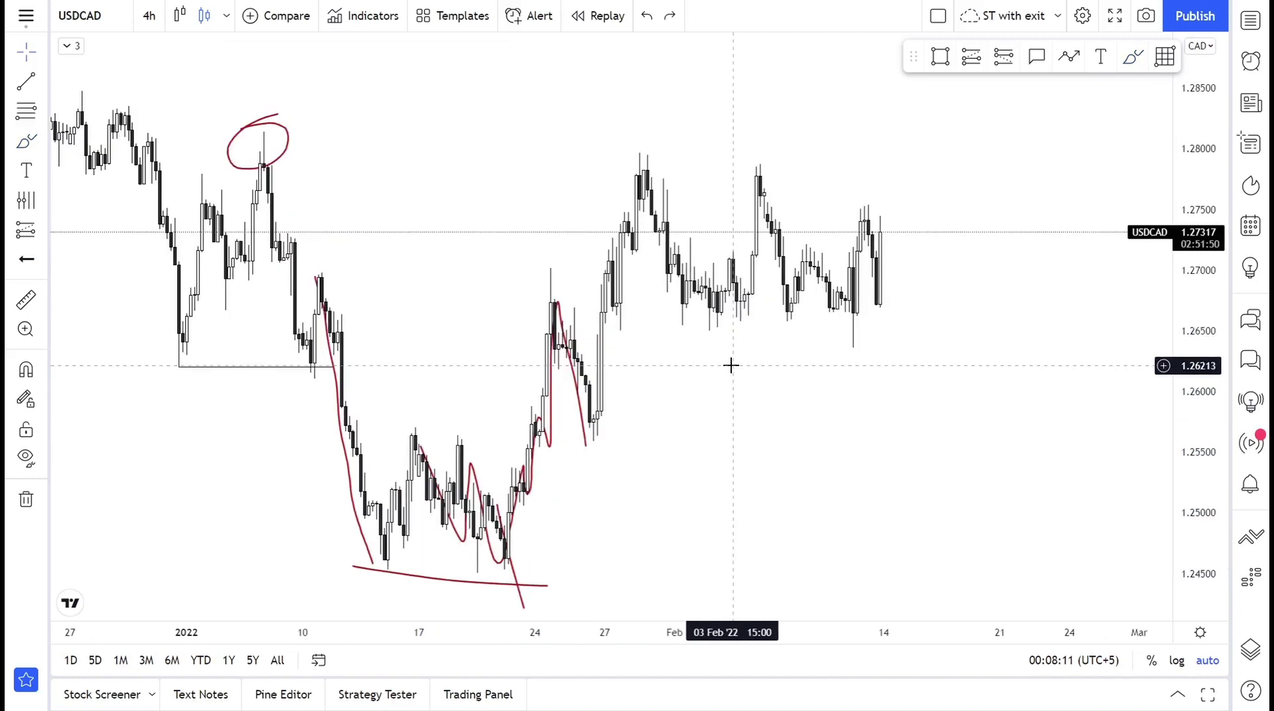
key("ctrl+z")
key("ctrl+z")
key("ctrl+z")
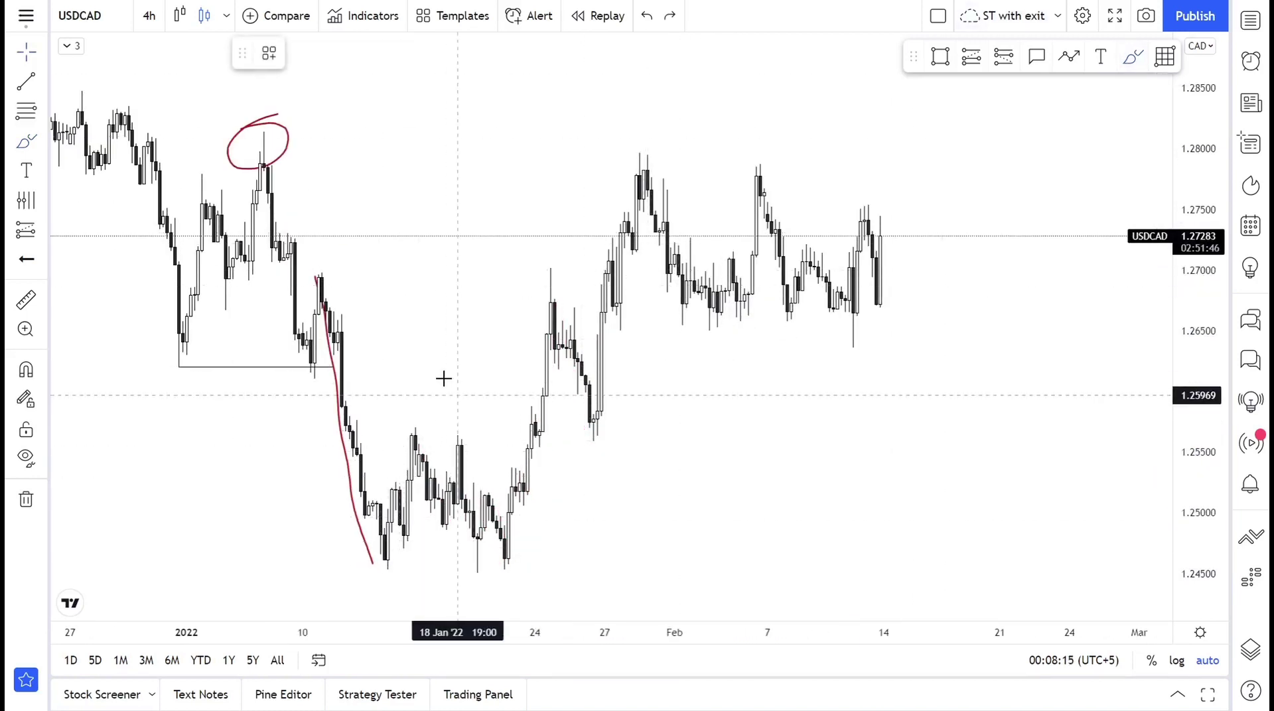
Try brush marks around the whole January decline and along the level at about 1.271, and undo them.
mouse_move(332, 261)
left_mouse_down()
mouse_move(430, 404)
mouse_move(533, 601)
mouse_move(321, 441)
mouse_move(315, 267)
left_mouse_up()
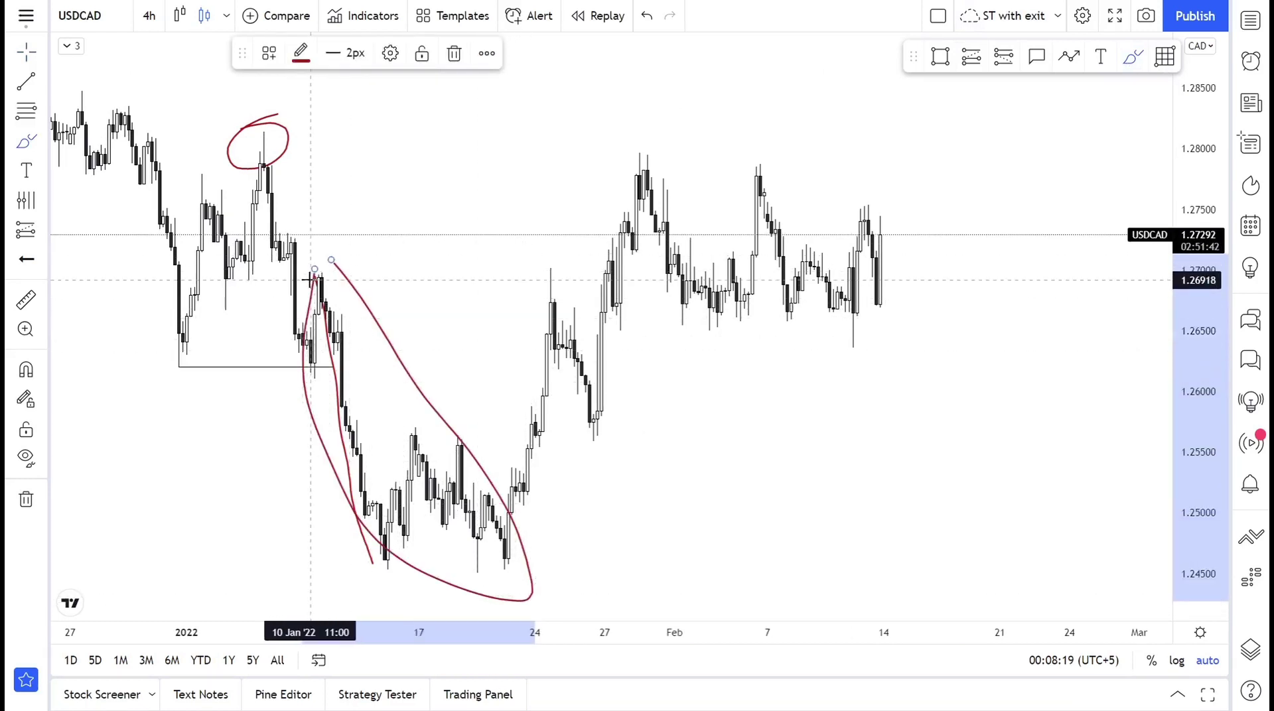
key("ctrl+z")
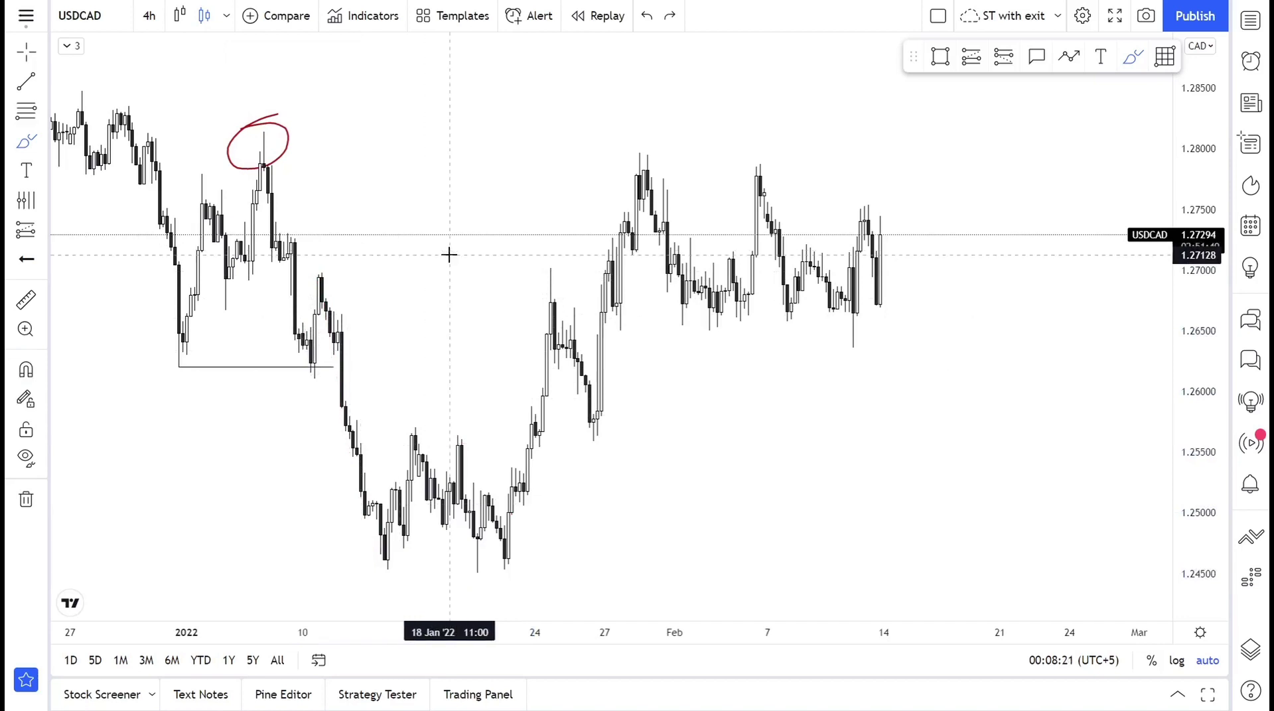
left_click_drag(408, 260, 548, 261)
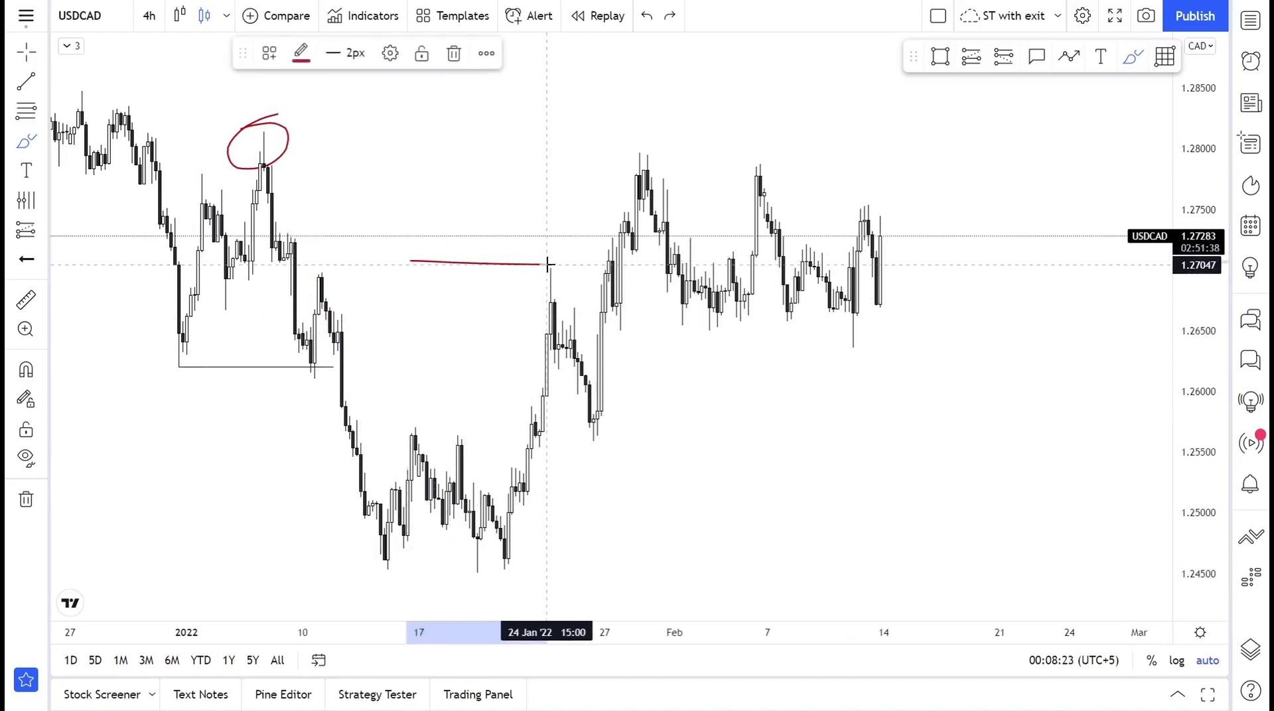
key("ctrl+z")
Switch the chart to the 15-minute timeframe and bring the latest candles of 11 to 14 February into view.
left_click_drag(421, 261, 723, 285)
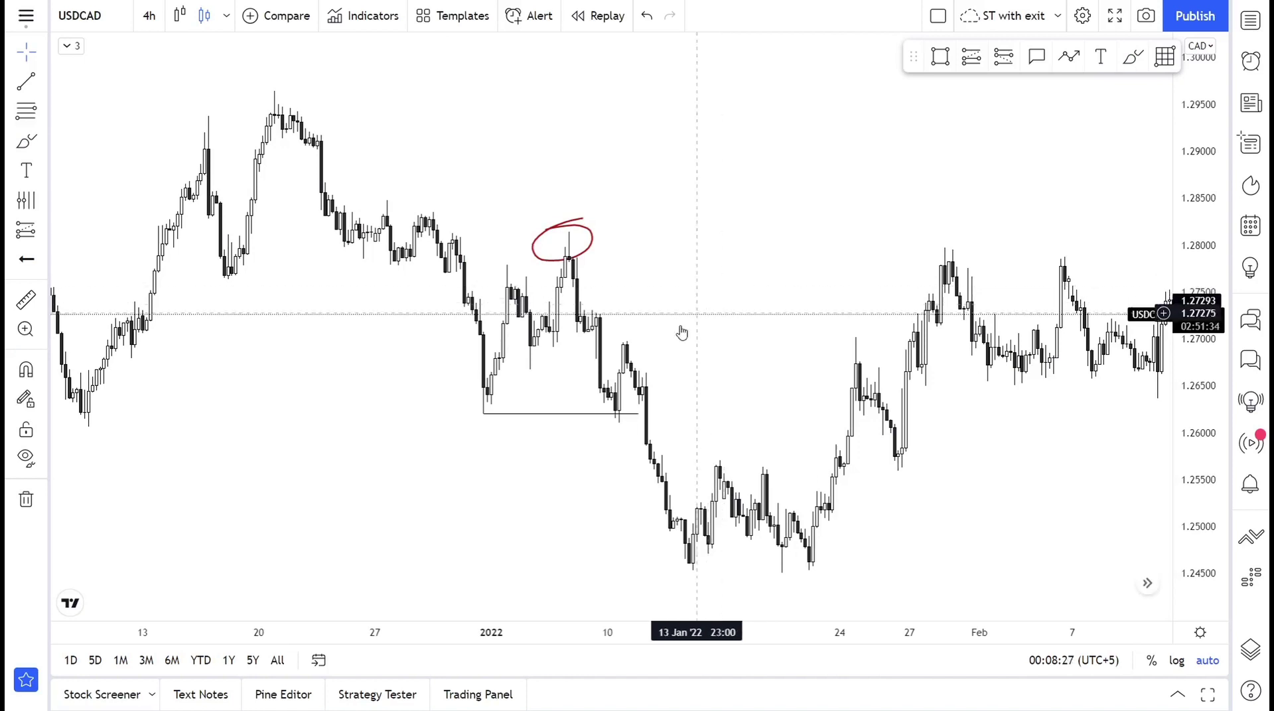
scroll(677, 327, "down", 3)
scroll(677, 327, "up", 4)
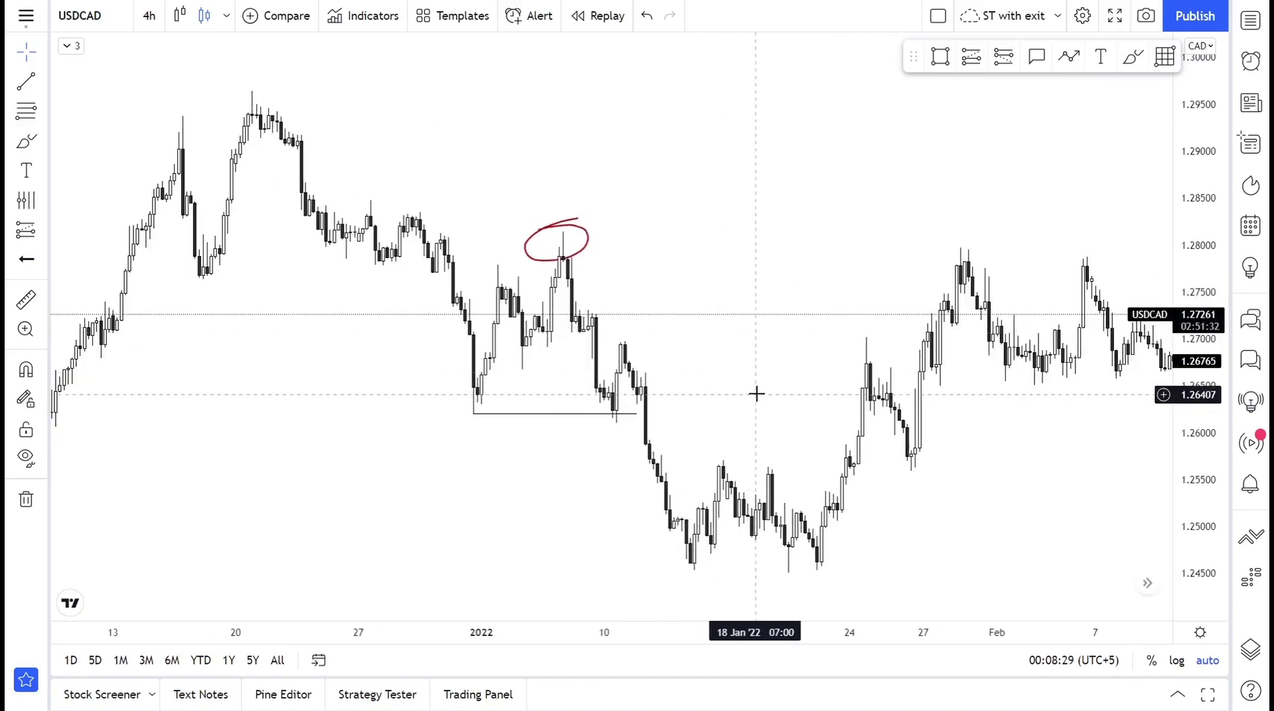
left_click_drag(756, 392, 642, 389)
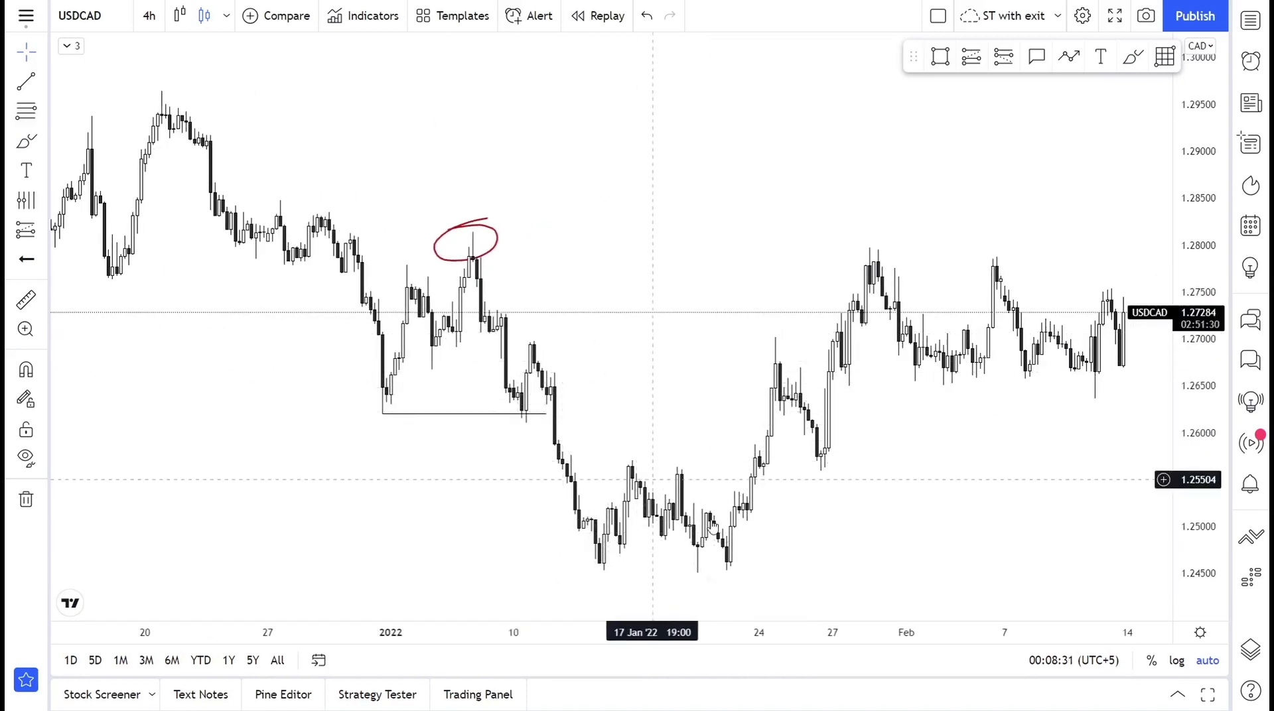
left_click_drag(648, 441, 490, 396)
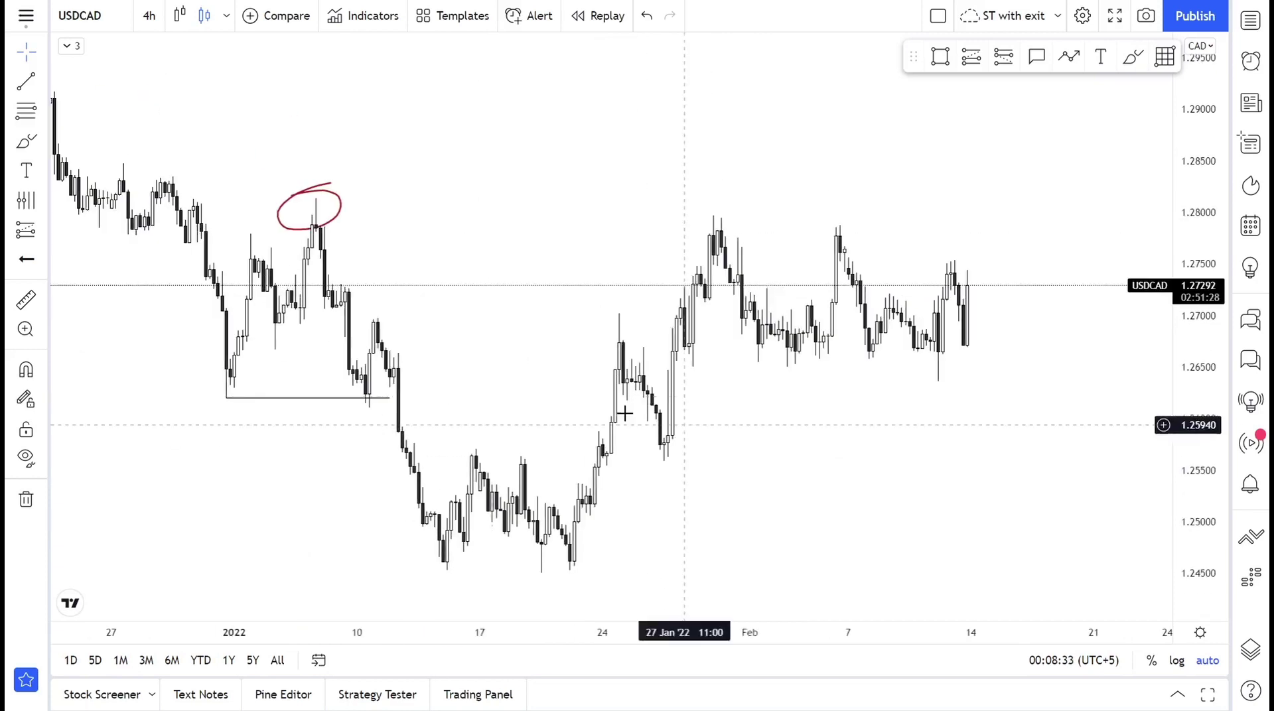
left_click_drag(619, 412, 654, 398)
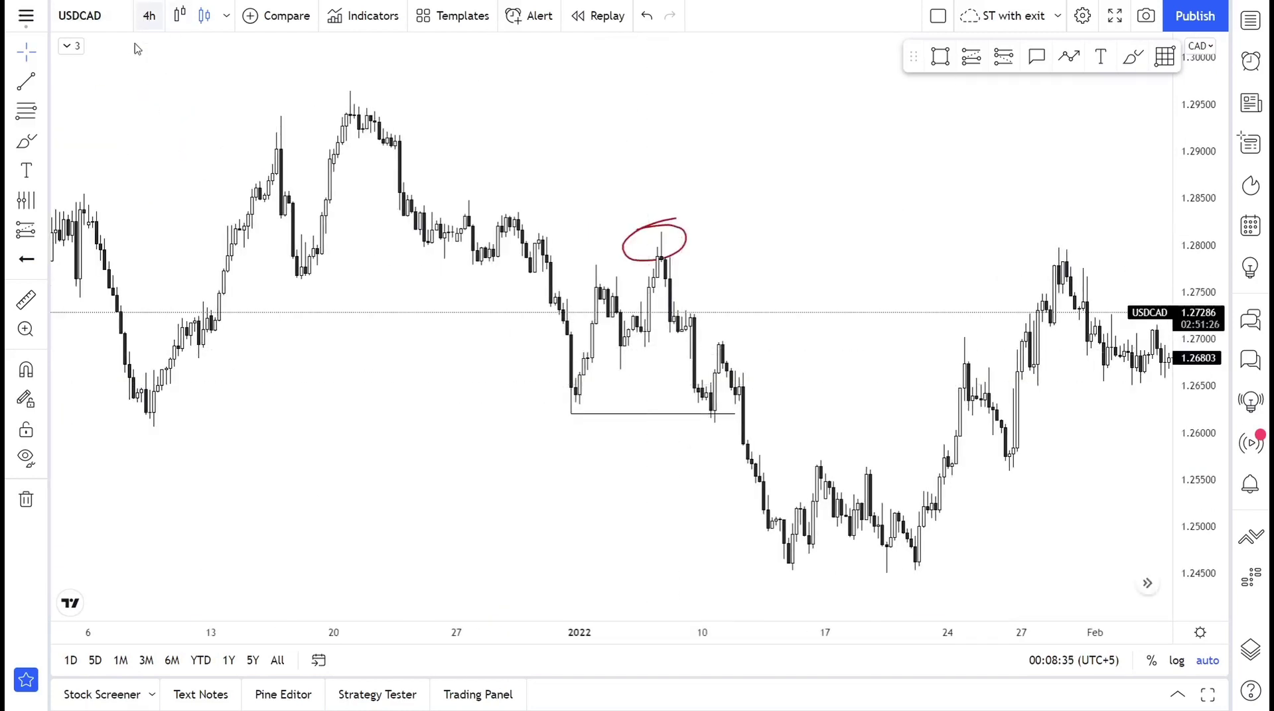
left_click(149, 15)
left_click(213, 181)
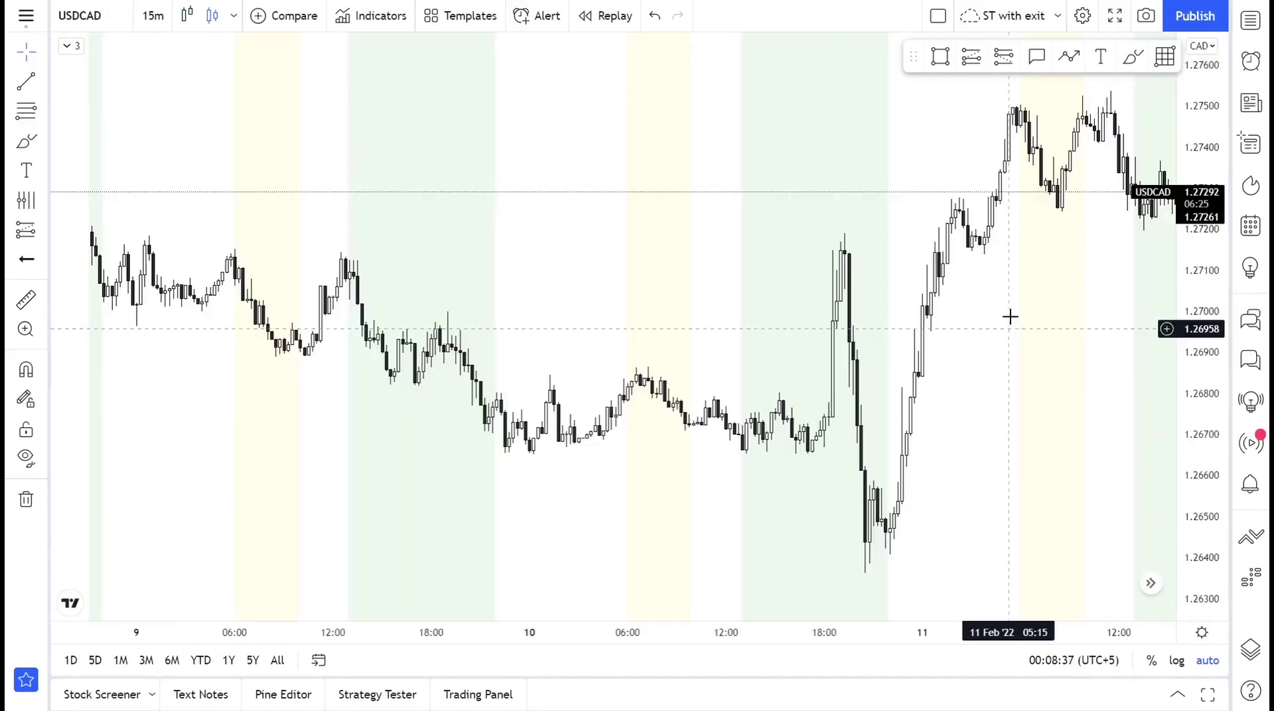
scroll(625, 278, "right", 10)
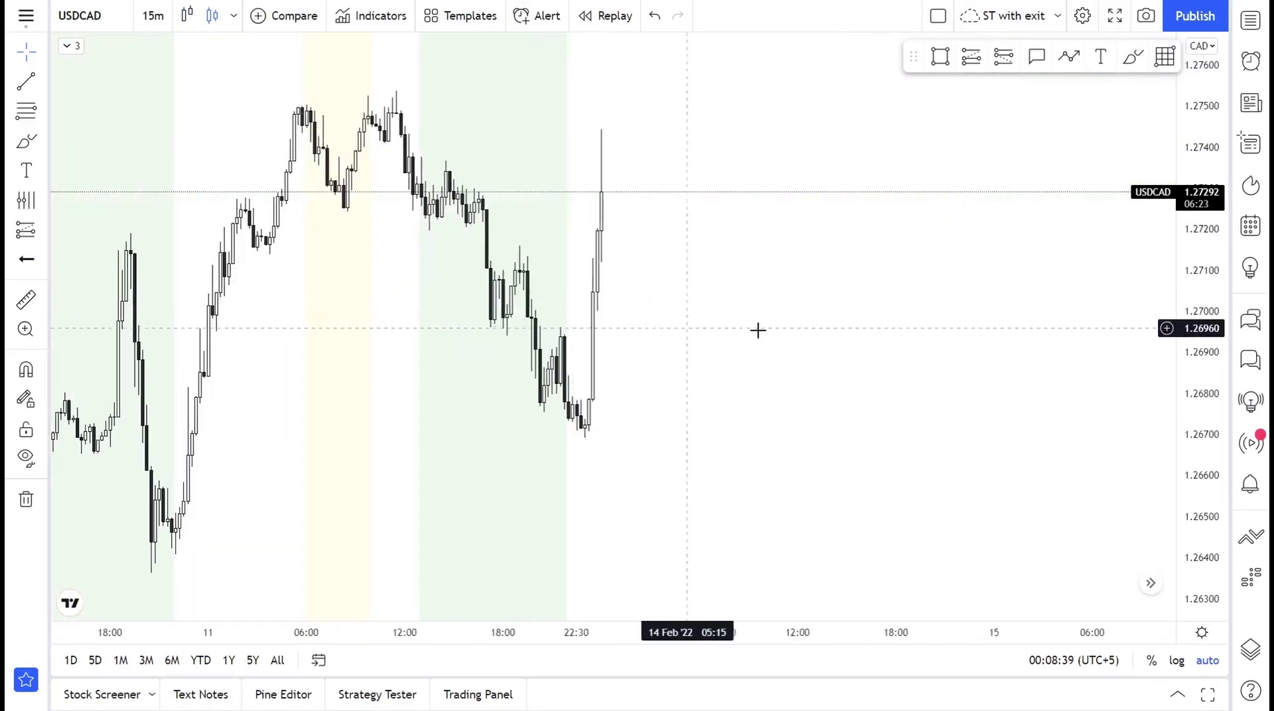
scroll(463, 318, "up", 3)
scroll(457, 316, "down", 3)
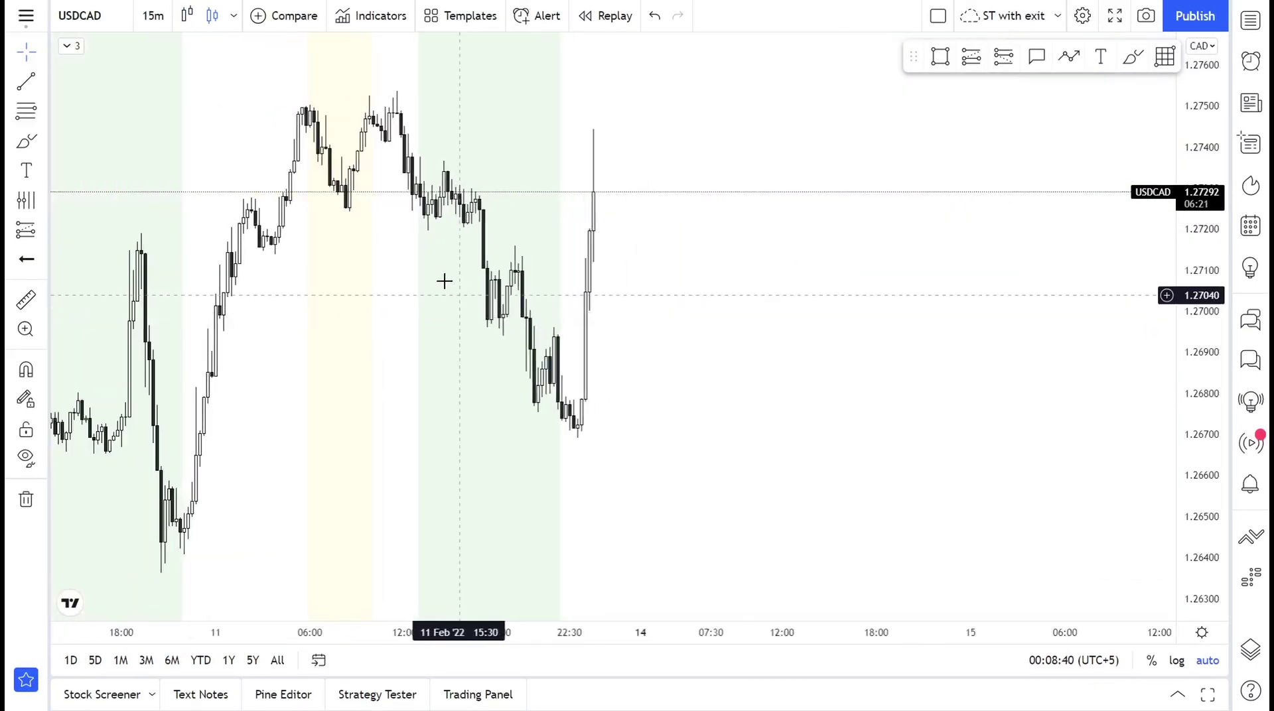
Draw a horizontal trend line at about 1.26857 across the 10 February high, extending to the evening spike at 19:15.
left_click_drag(428, 259, 611, 247)
left_click_drag(775, 332, 841, 330)
scroll(841, 329, "down", 3)
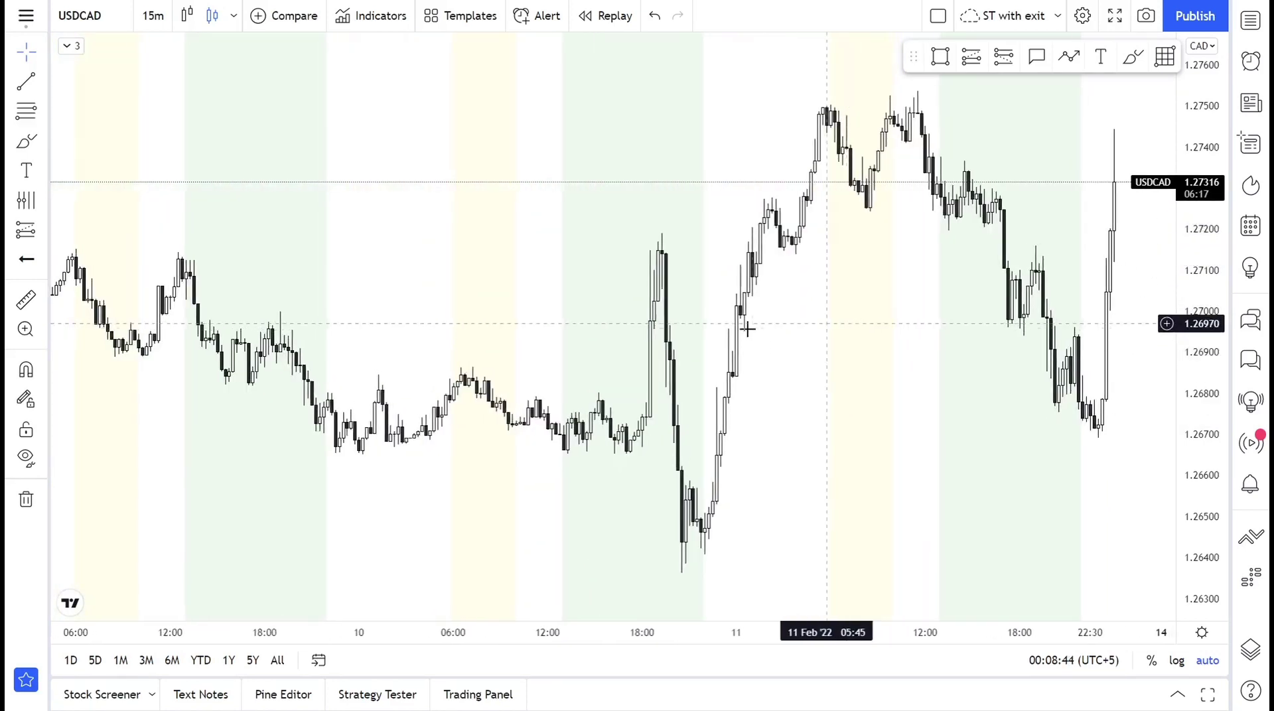
left_click_drag(856, 330, 770, 345)
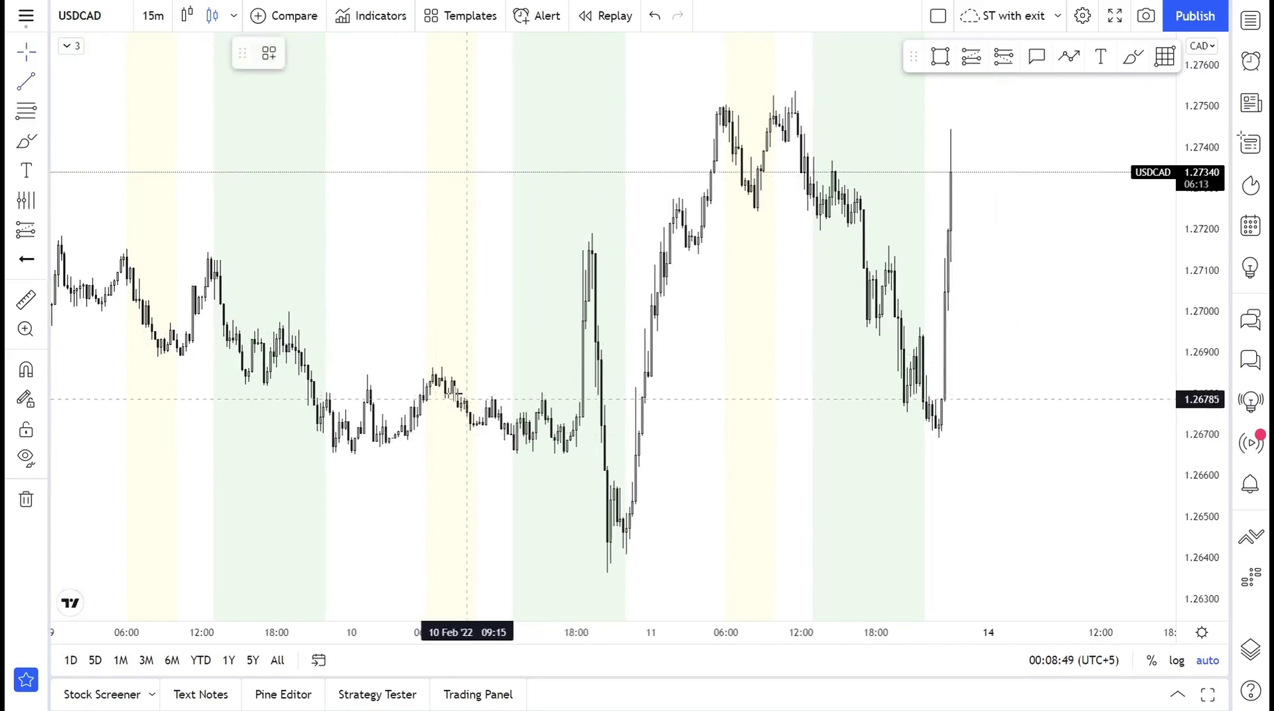
left_click(407, 369)
left_click(591, 370)
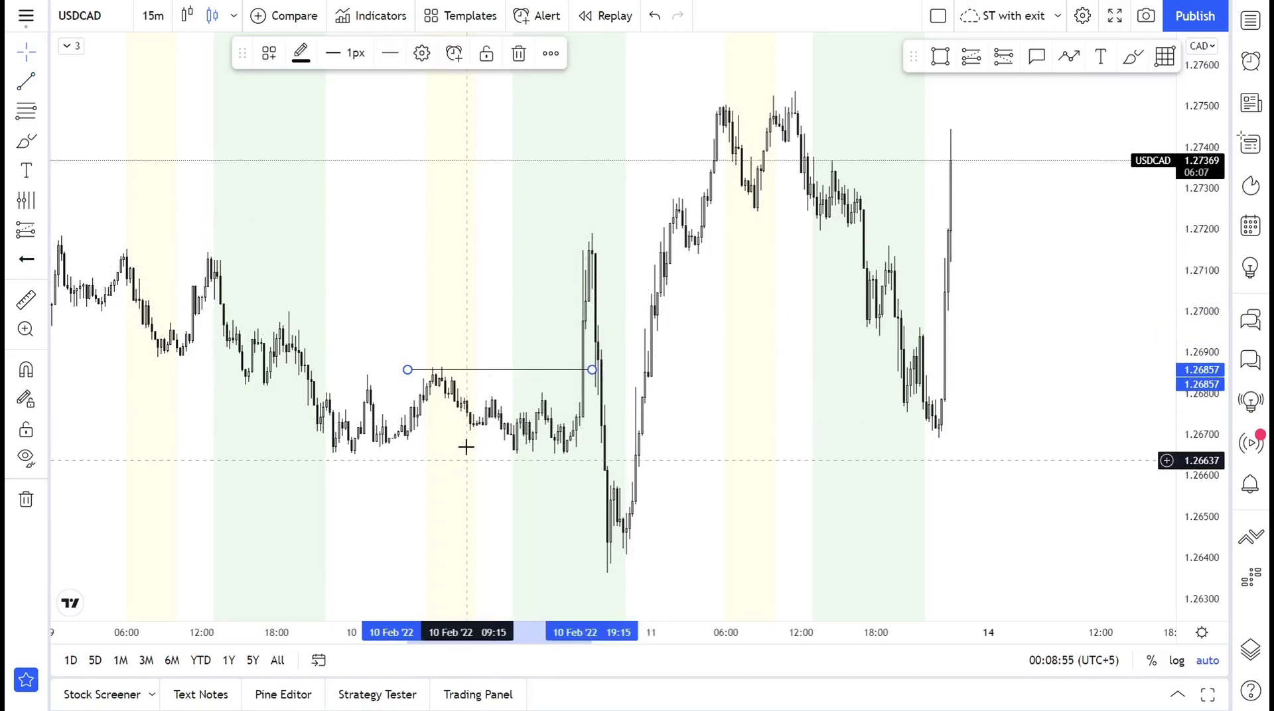
Draw a shorter horizontal line at about 1.26842 over the earlier 10 February high, from 9 February 21:30 to the following peak.
left_click_drag(721, 448, 764, 447)
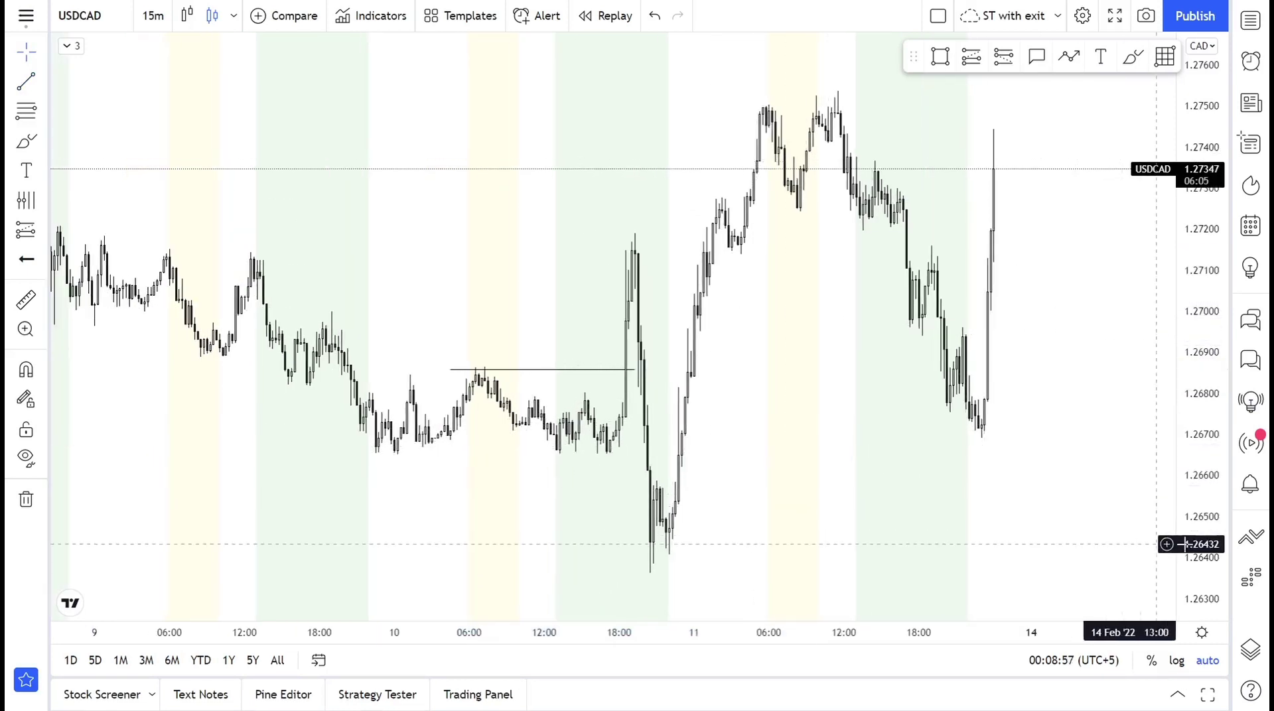
left_click_drag(1194, 517, 1137, 336)
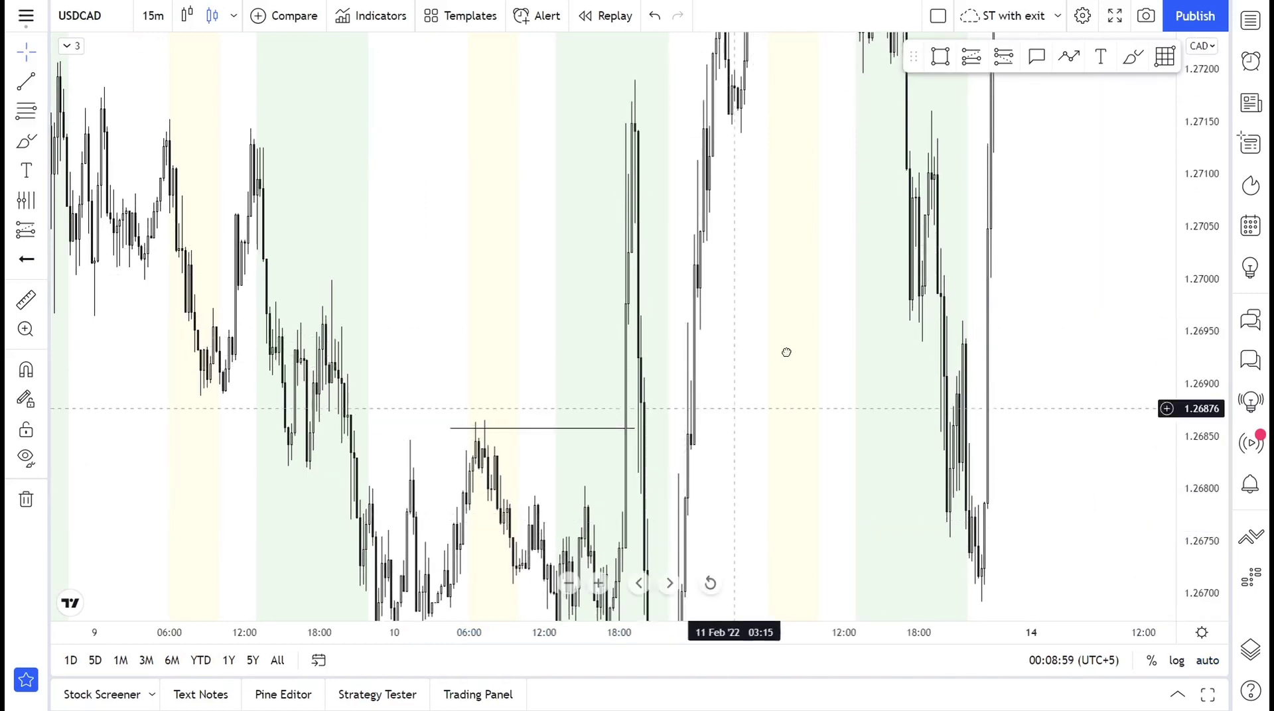
left_click_drag(690, 393, 741, 366)
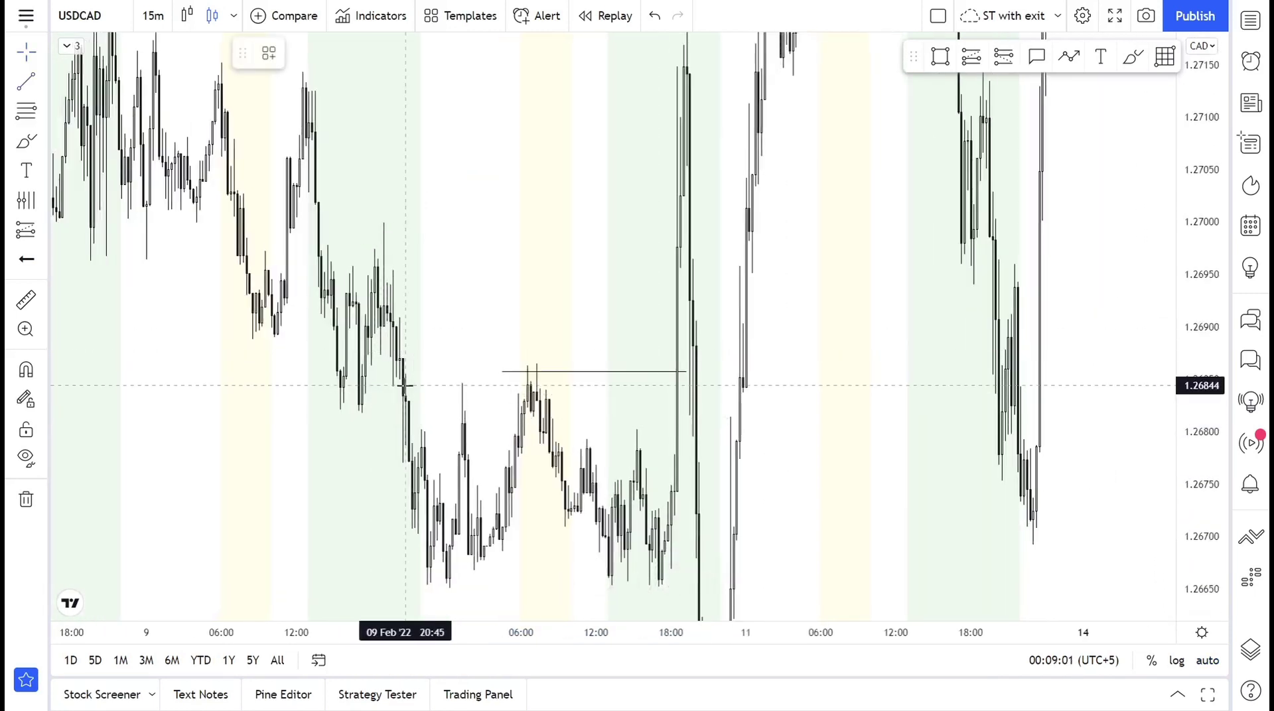
left_click(530, 387)
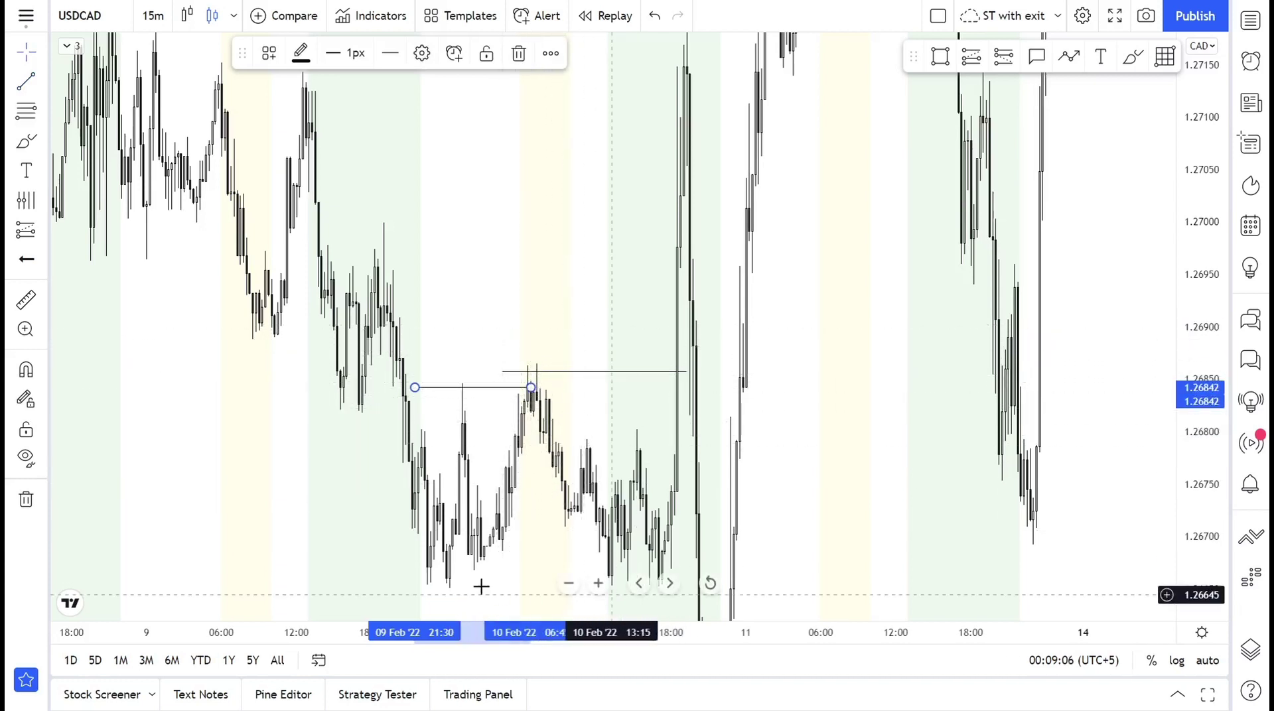
left_click(627, 361)
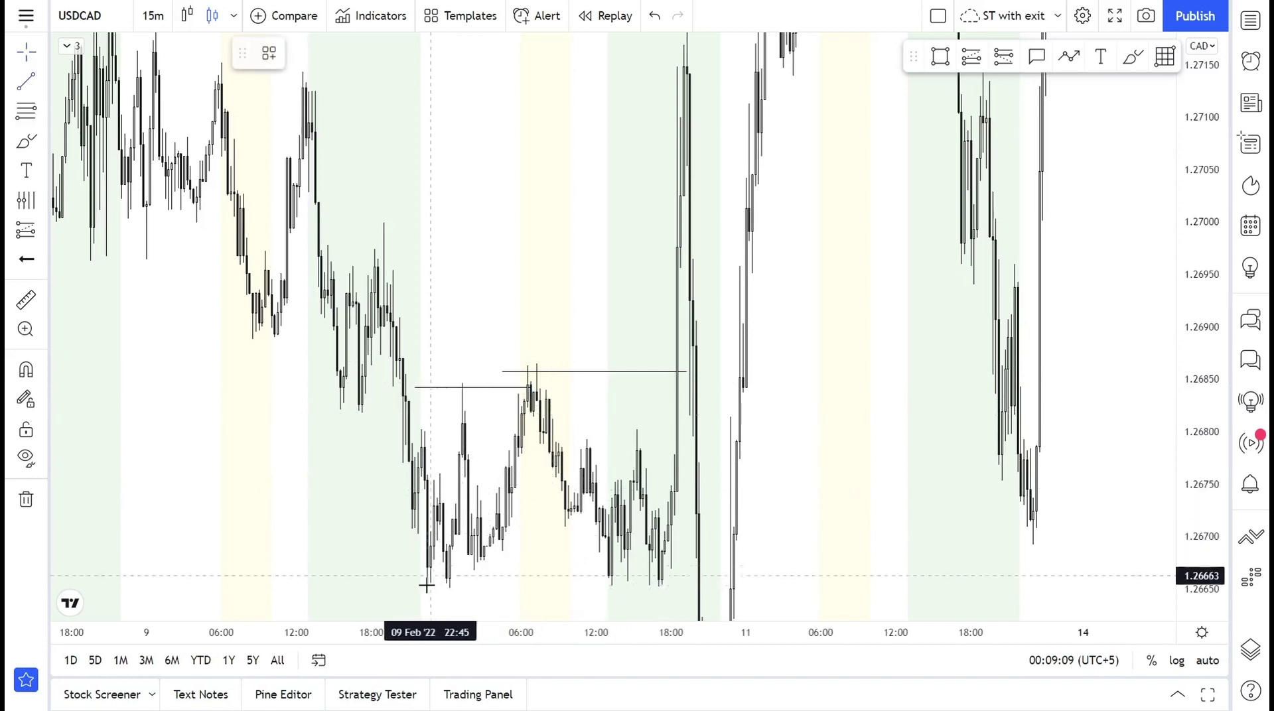
Draw a horizontal line at about 1.26651 under the 10 February lows, starting at 00:15, and restore automatic price scaling.
left_click(450, 589)
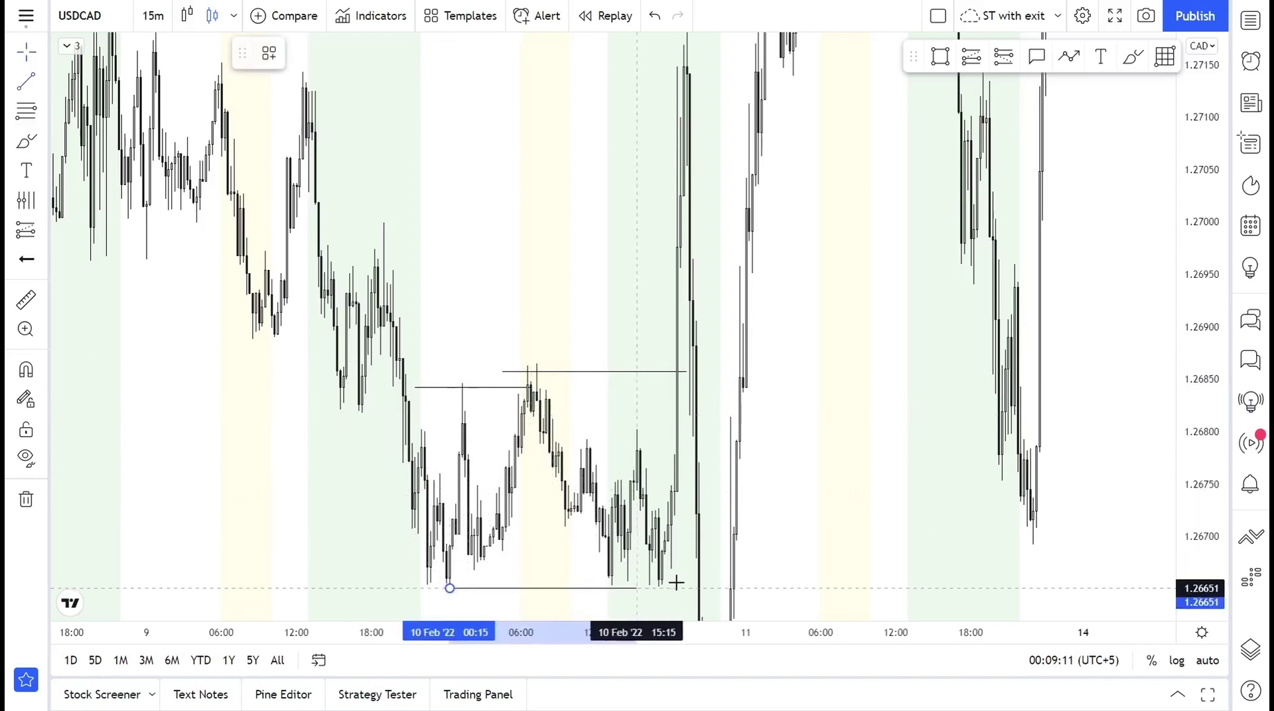
left_click(676, 584)
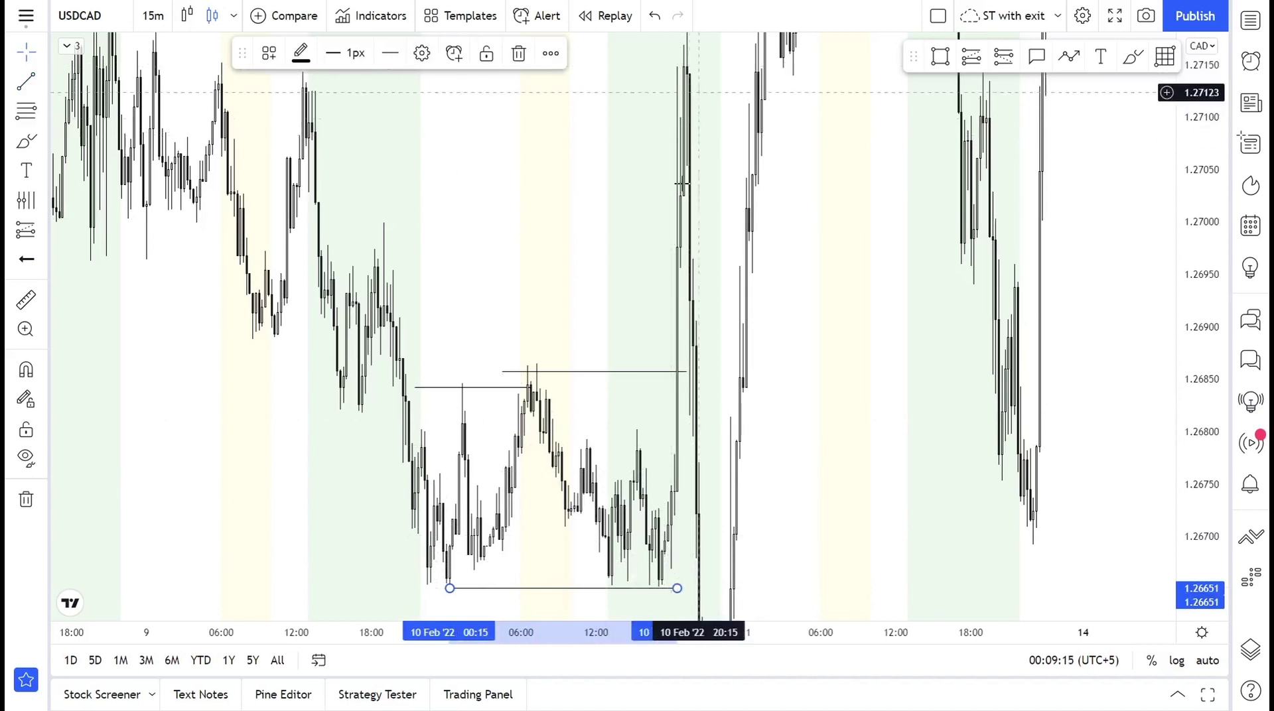
double_click(1213, 417)
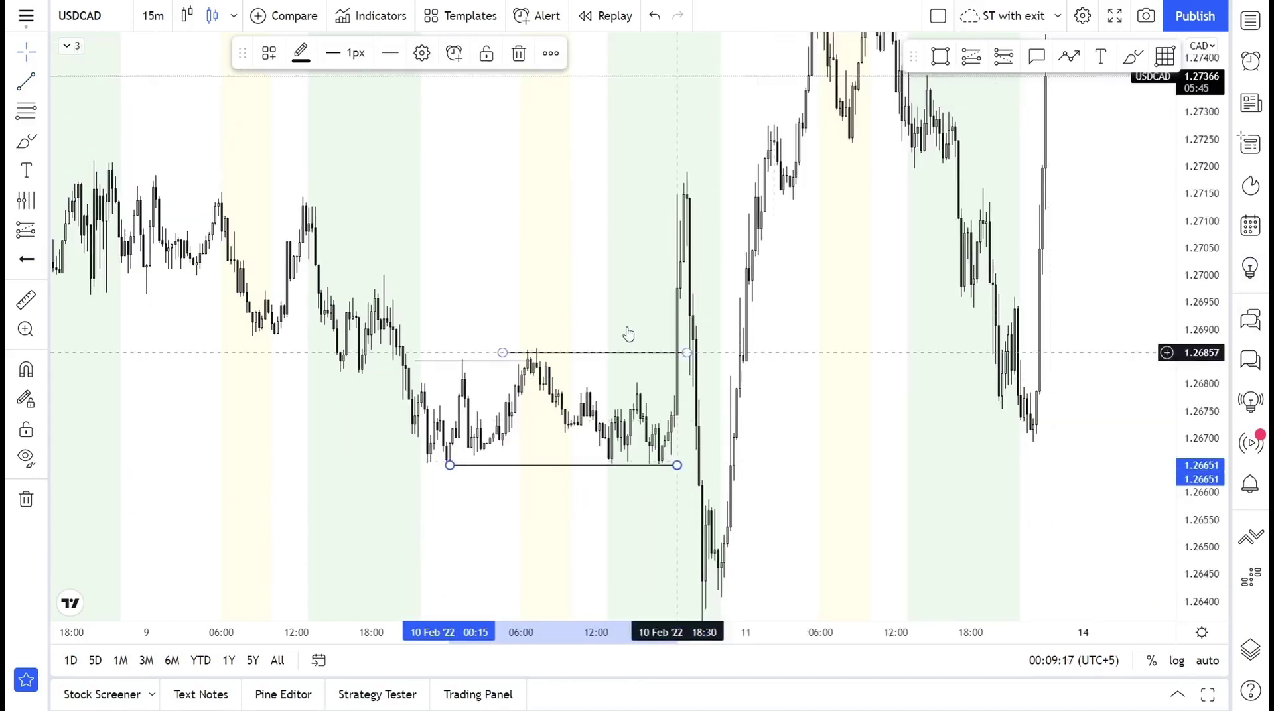
Circle the lows beneath the 1.26651 line at the end of 10 February with the Brush.
left_click_drag(759, 369, 761, 349)
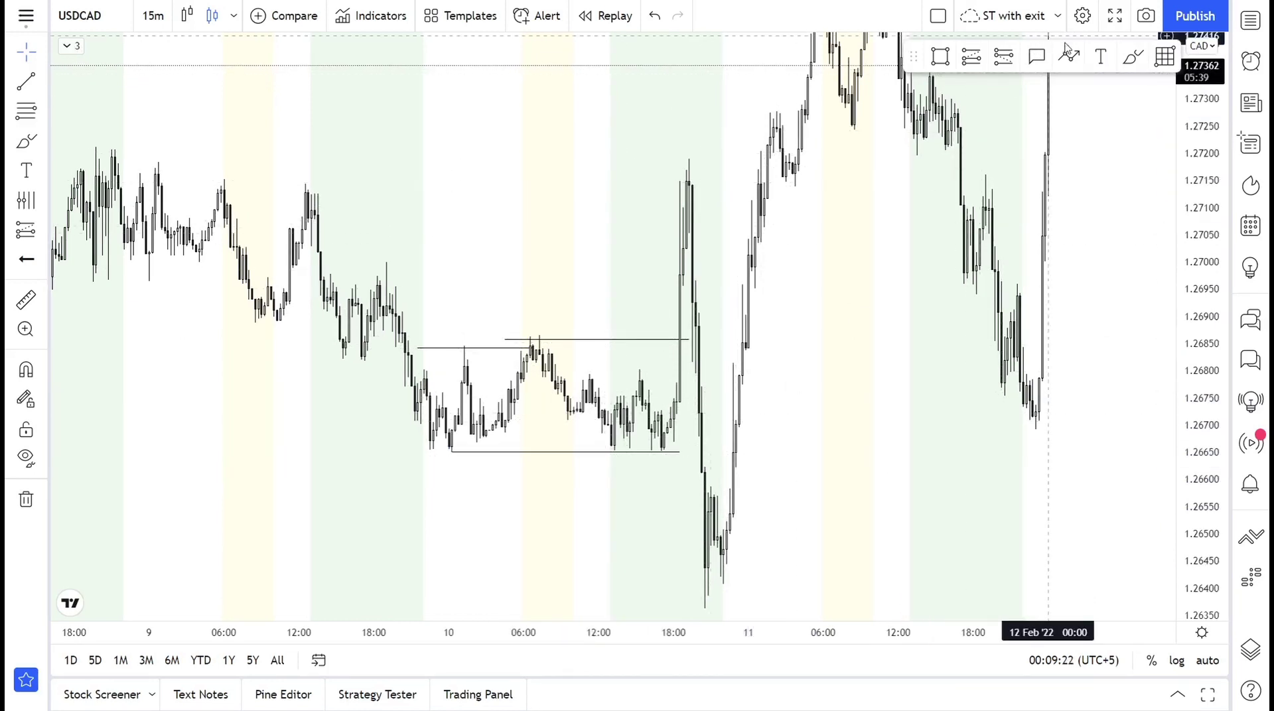
left_click(1133, 57)
mouse_move(745, 464)
left_mouse_down()
mouse_move(659, 549)
mouse_move(676, 463)
left_mouse_up()
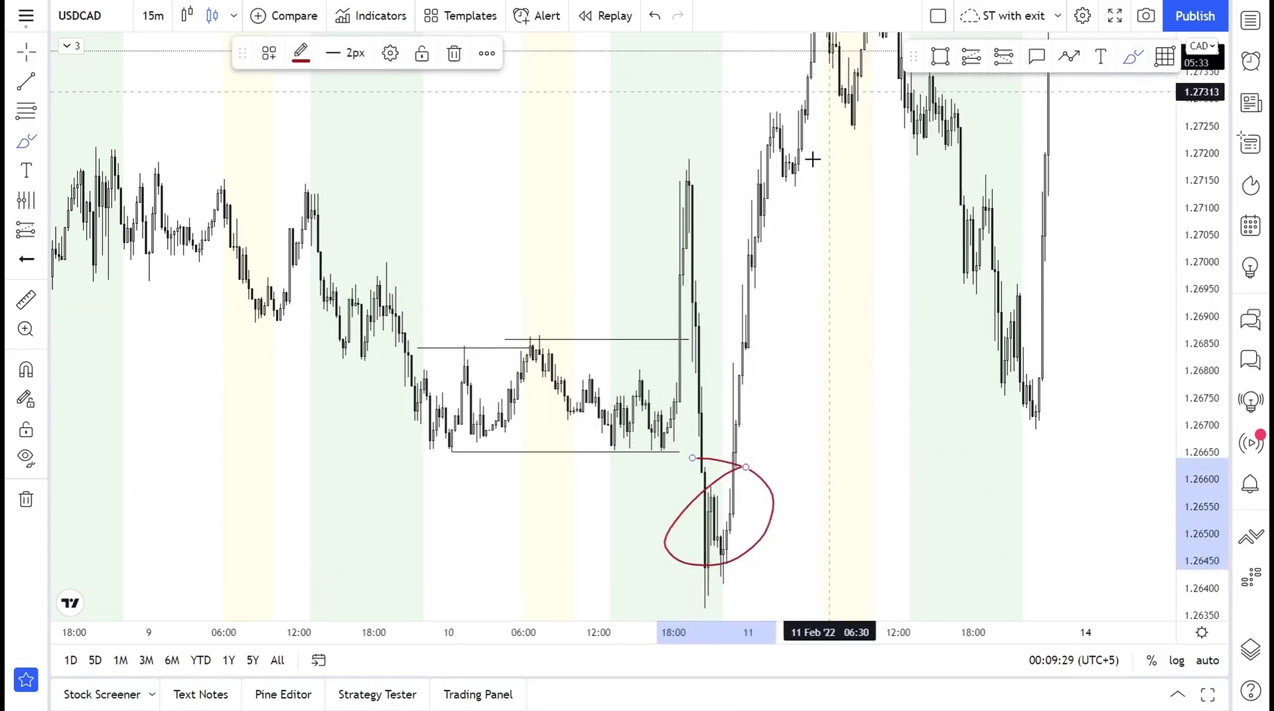
Examine the USDCAD swings of 8 and 9 February that precede the marked range, and compare them with the latest candles.
scroll(786, 384, "right", 3)
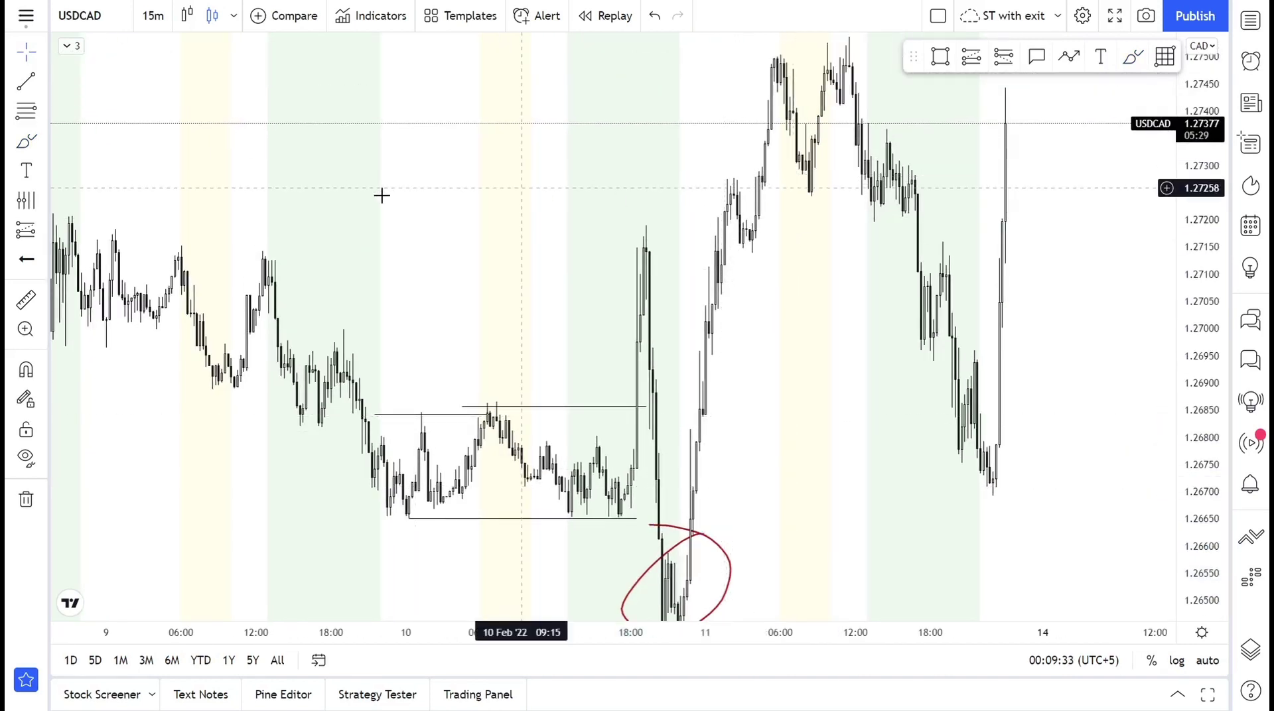
left_click_drag(381, 193, 820, 260)
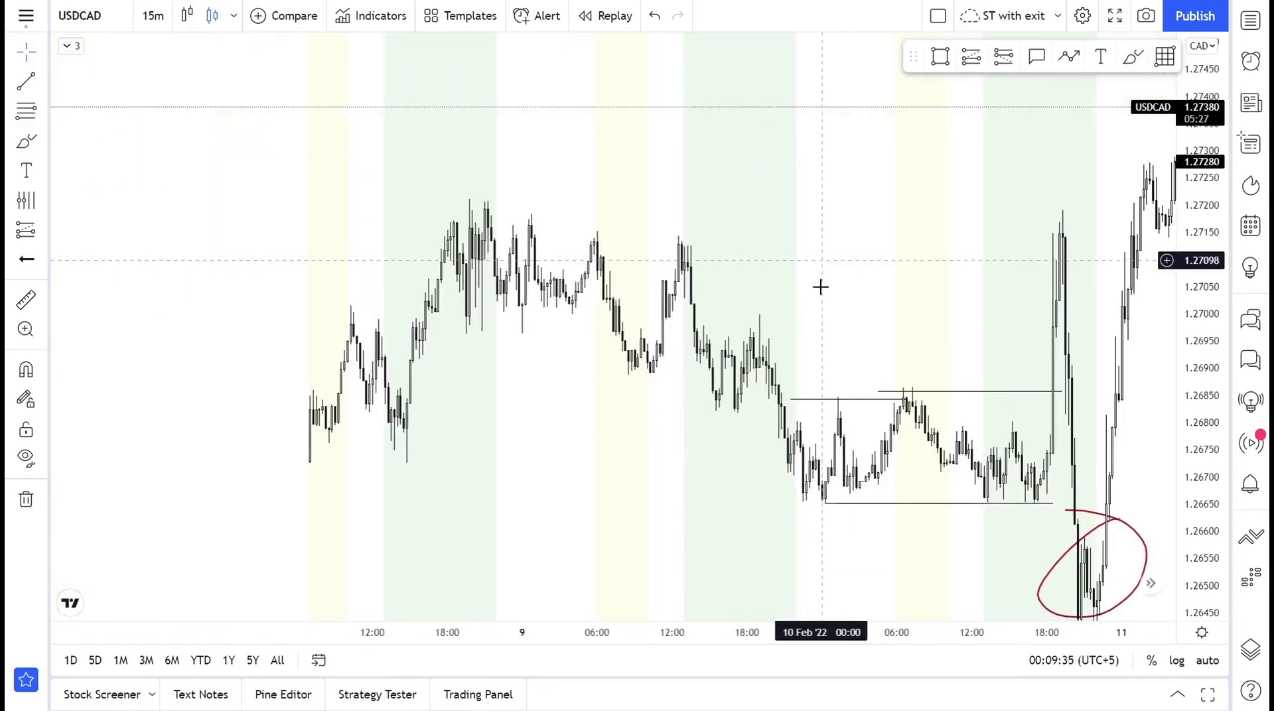
left_click_drag(1202, 458, 1171, 320)
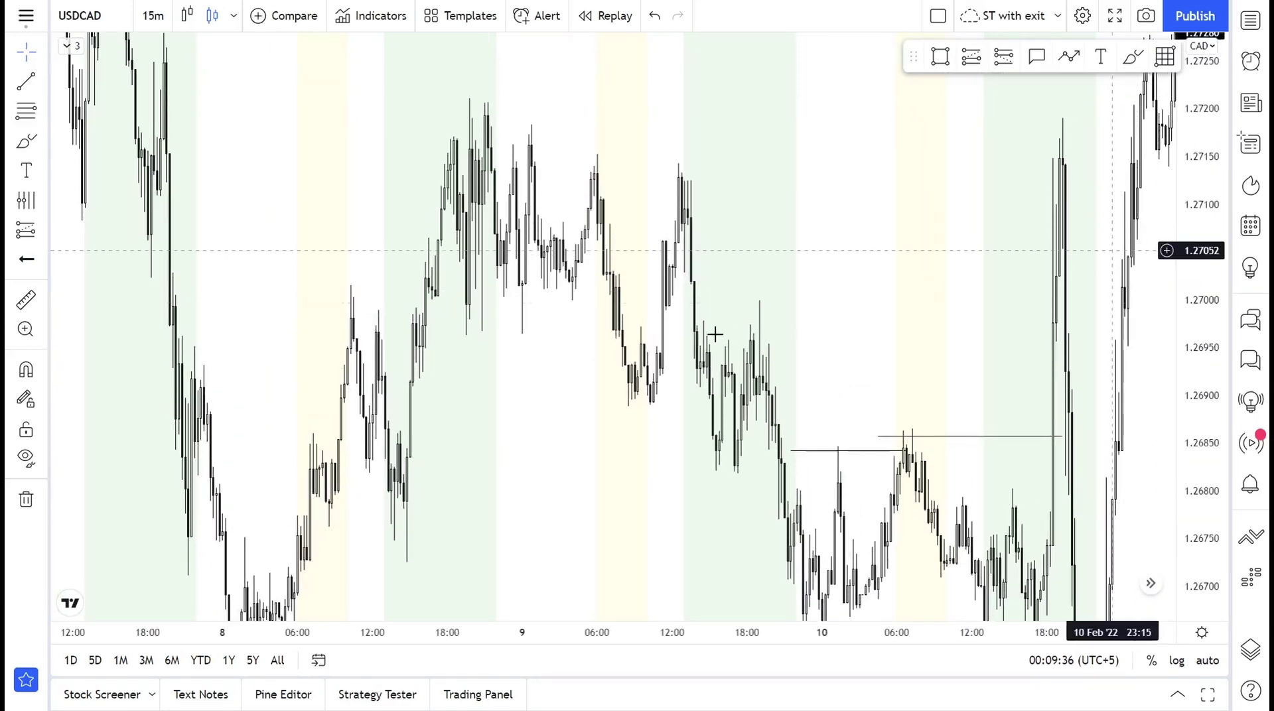
scroll(714, 332, "up", 3)
scroll(759, 325, "left", 2)
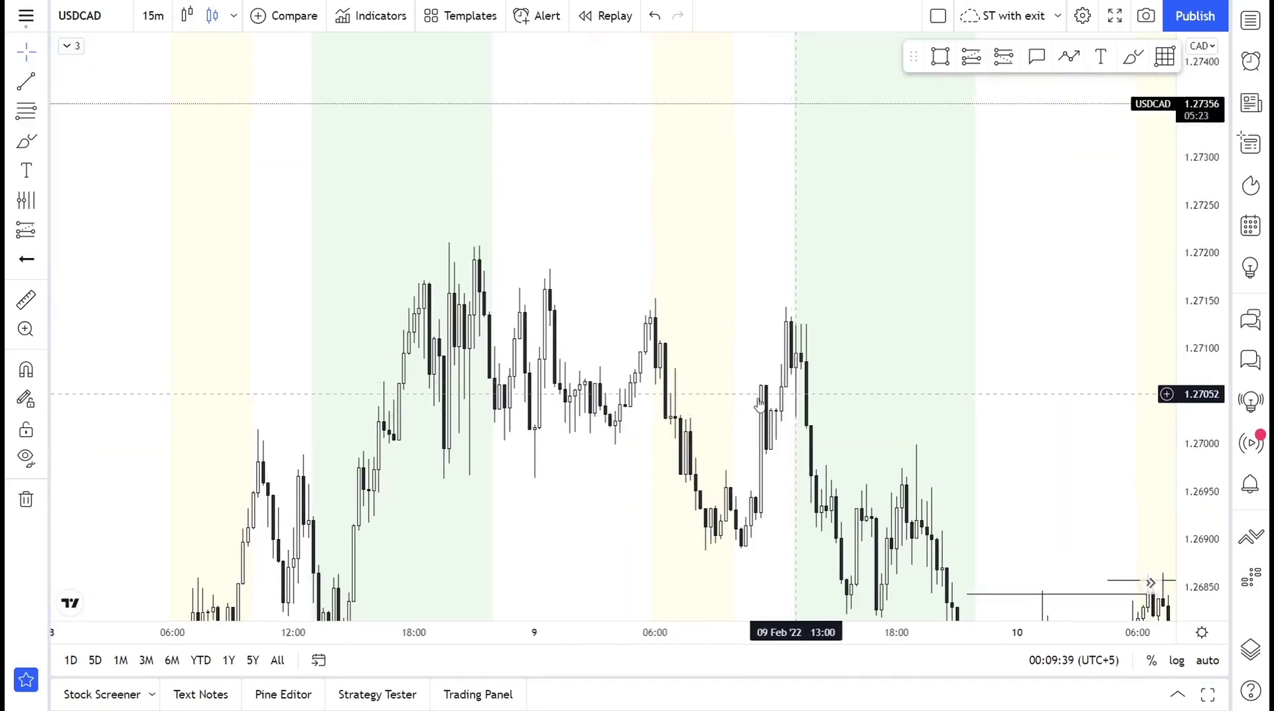
scroll(729, 285, "left", 4)
left_click_drag(613, 435, 773, 308)
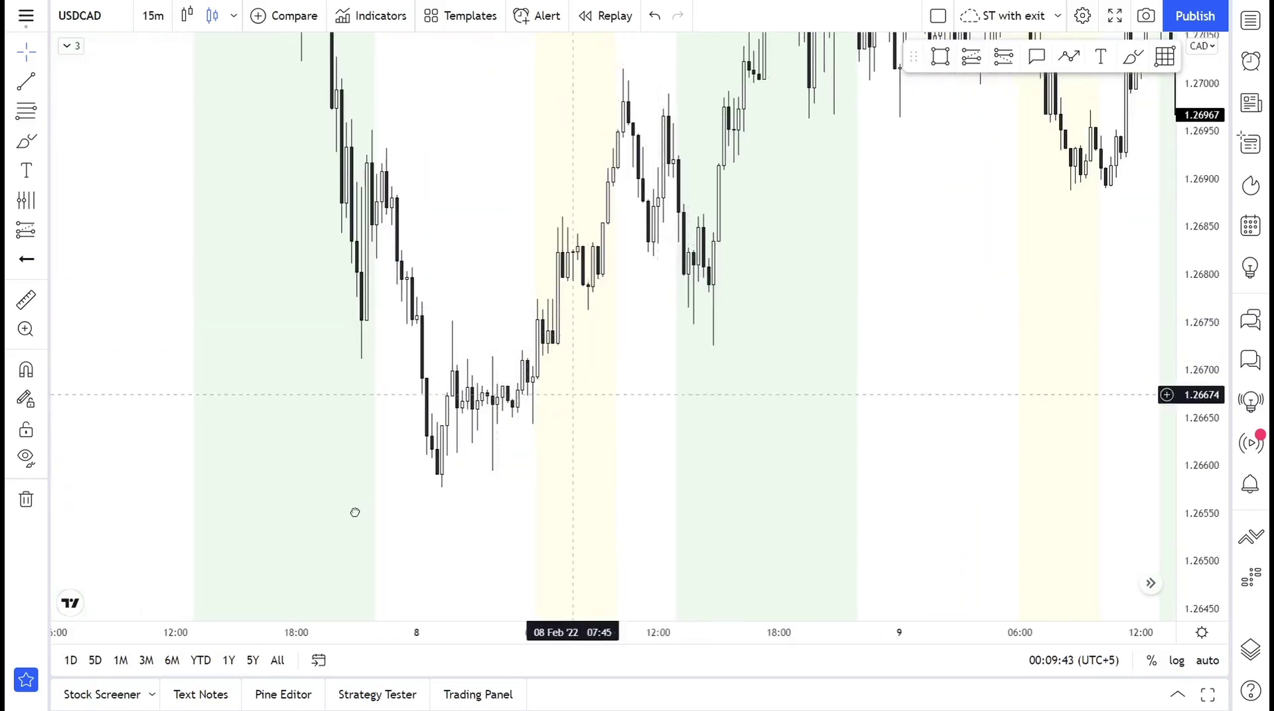
scroll(967, 378, "right", 5)
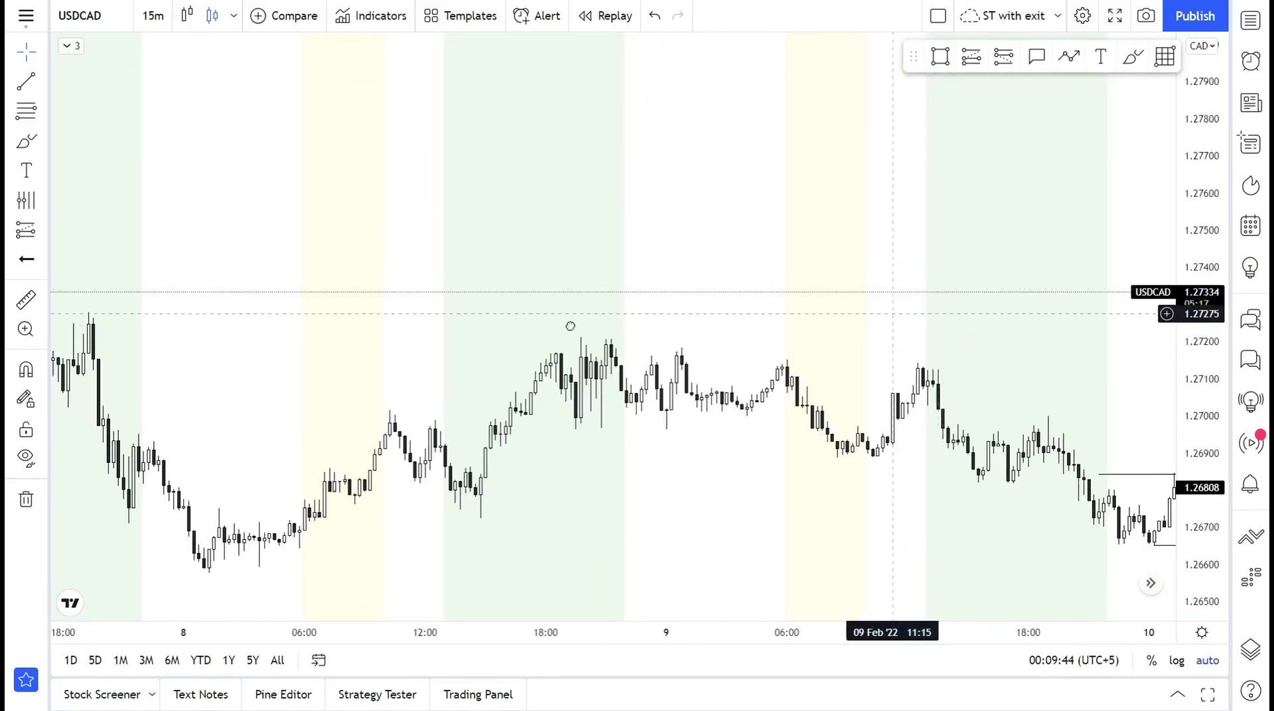
scroll(530, 312, "down", 3)
scroll(531, 312, "right", 8)
scroll(641, 306, "right", 6)
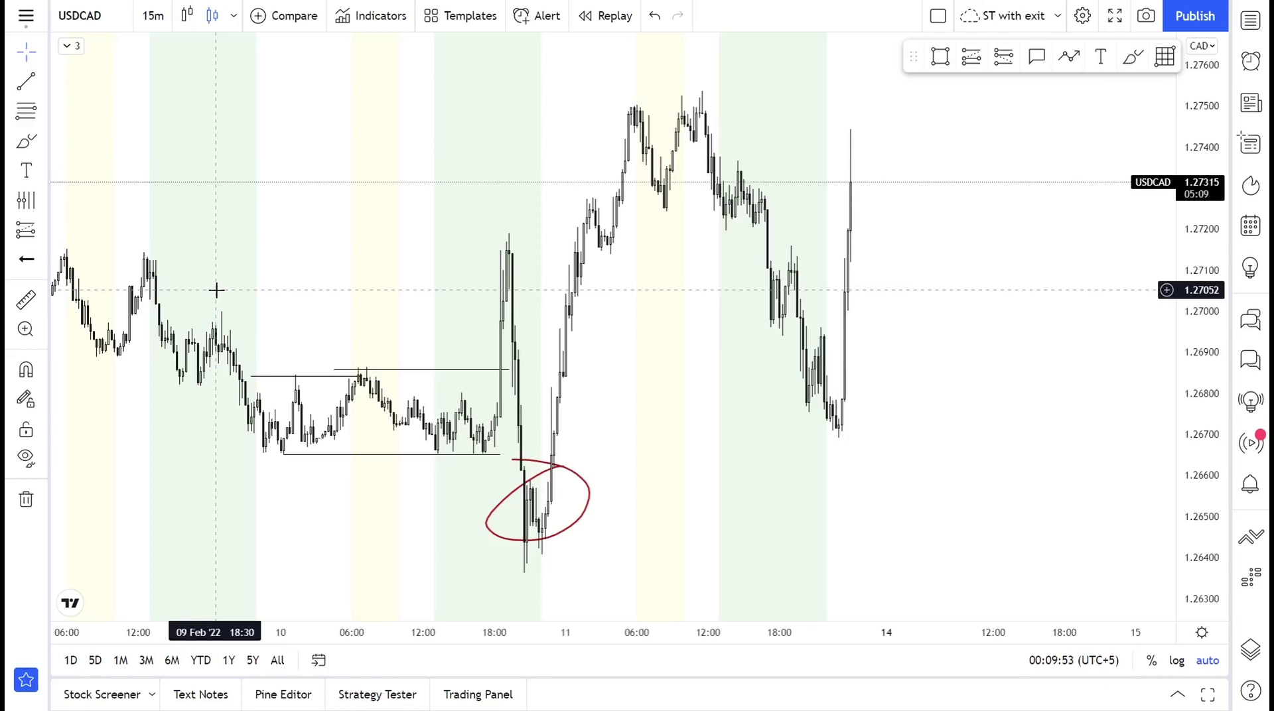
Open the watchlist, switch the chart to EURUSD, and review its 10 and 11 February candles around the circled high.
left_click(1249, 19)
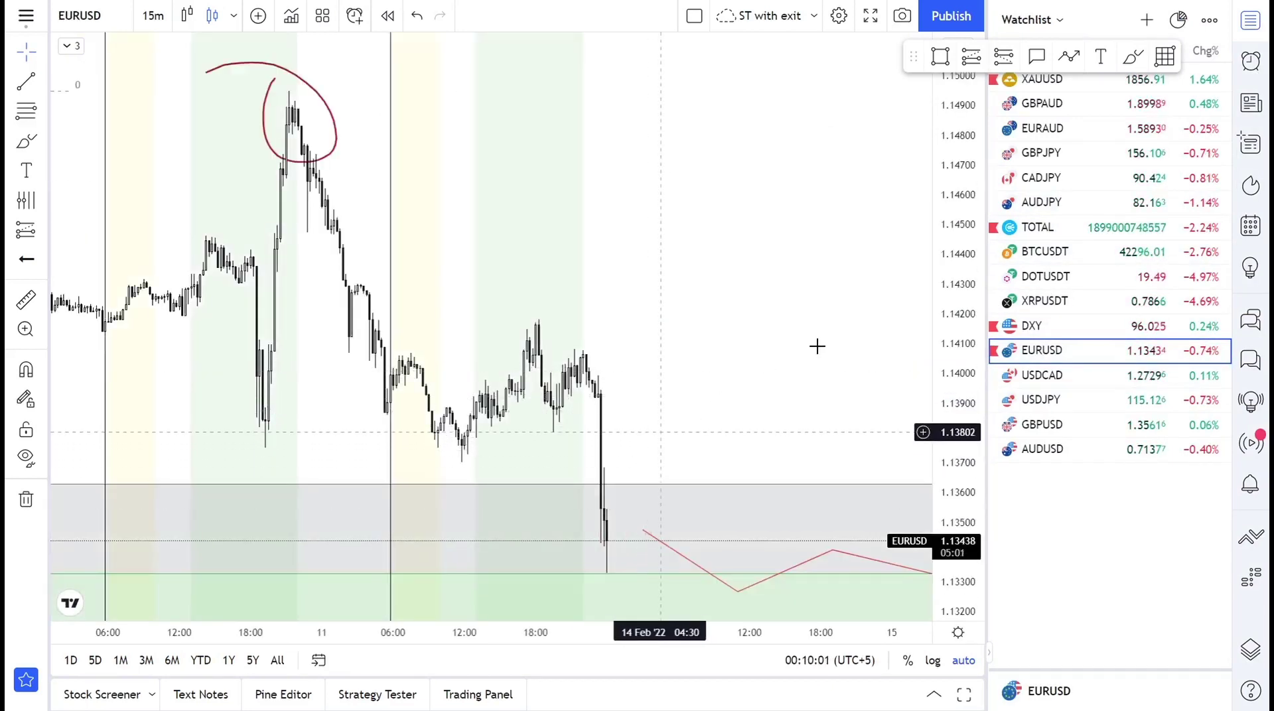
scroll(817, 345, "left", 3)
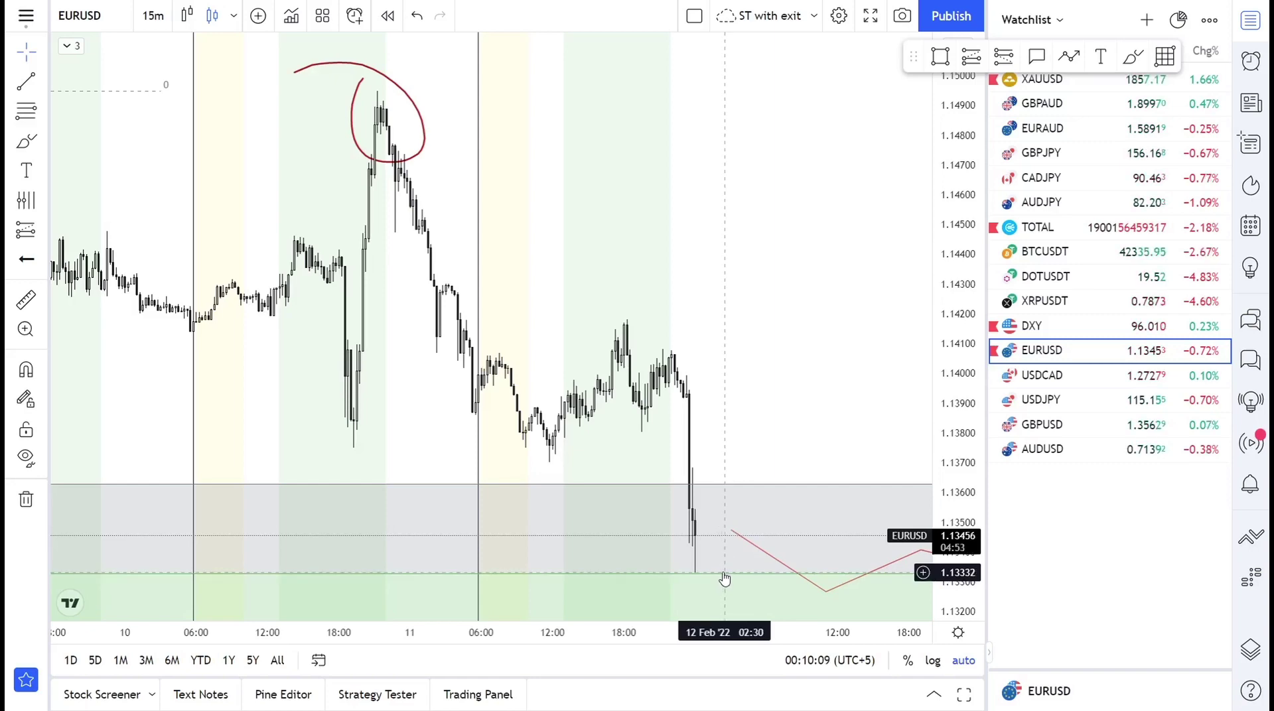
scroll(597, 535, "left", 5)
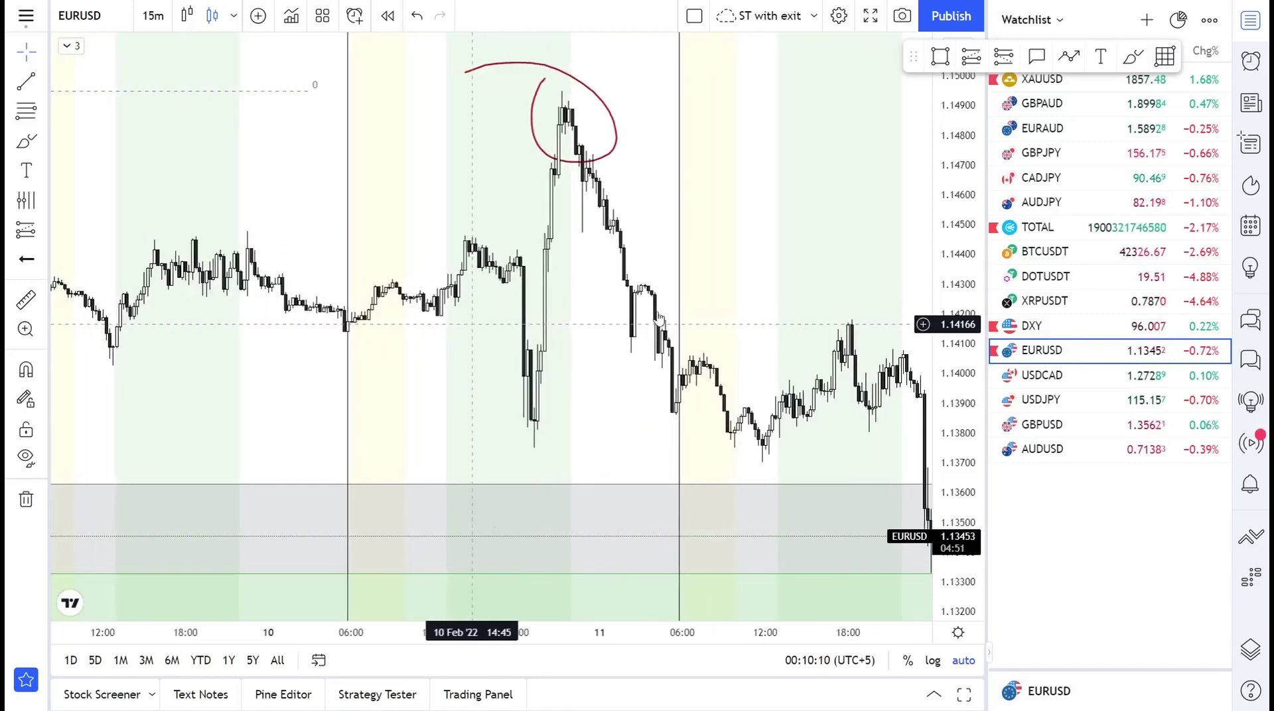
scroll(458, 292, "right", 5)
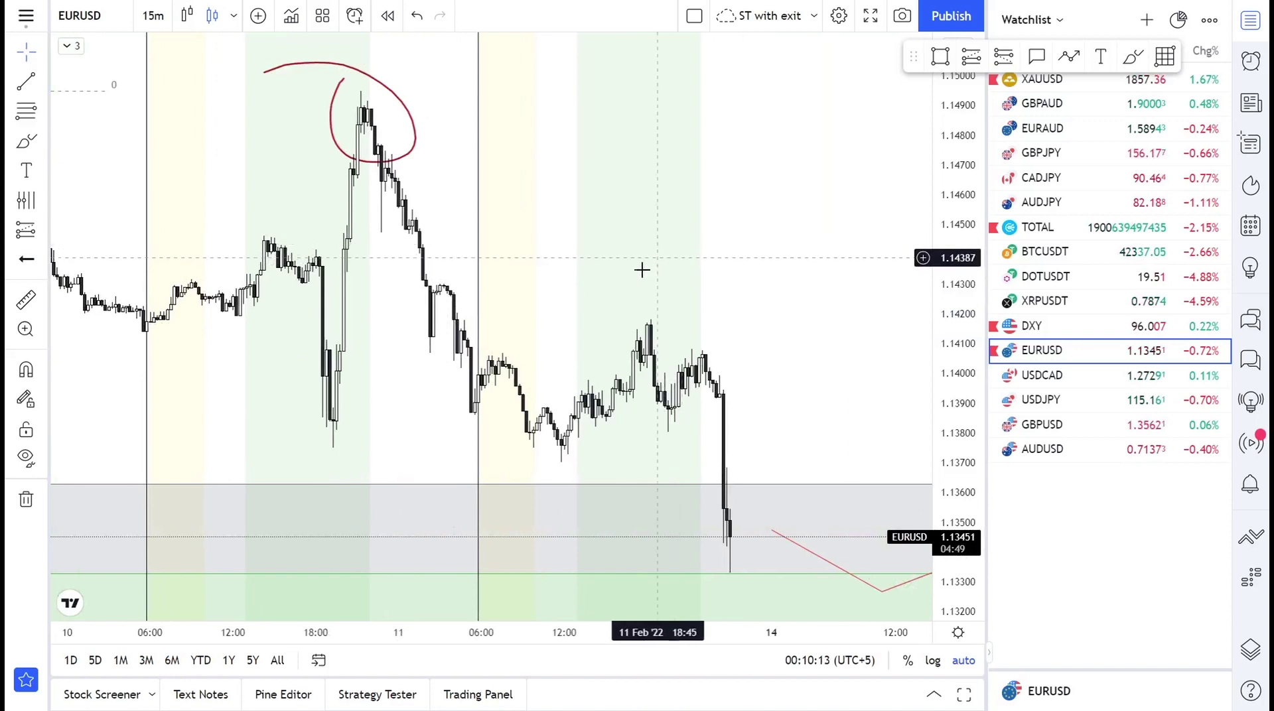